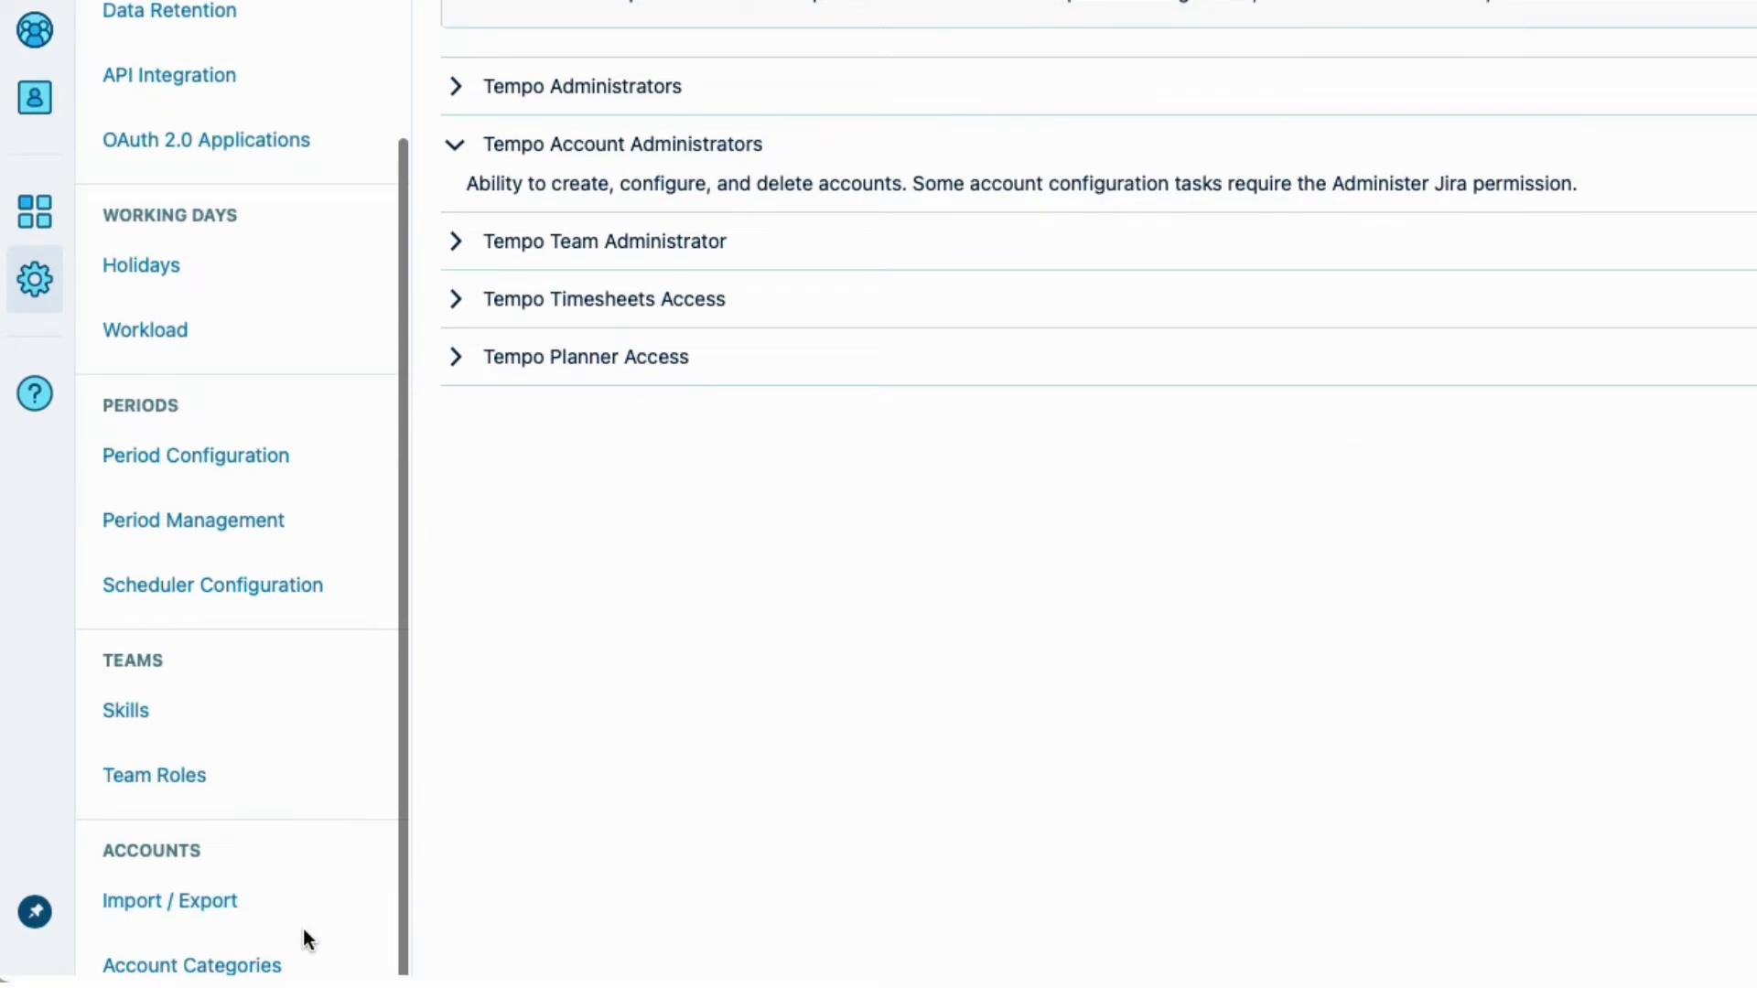
In the account categories settings, add a category named Development with key DEV and type Capitalized.
click(309, 967)
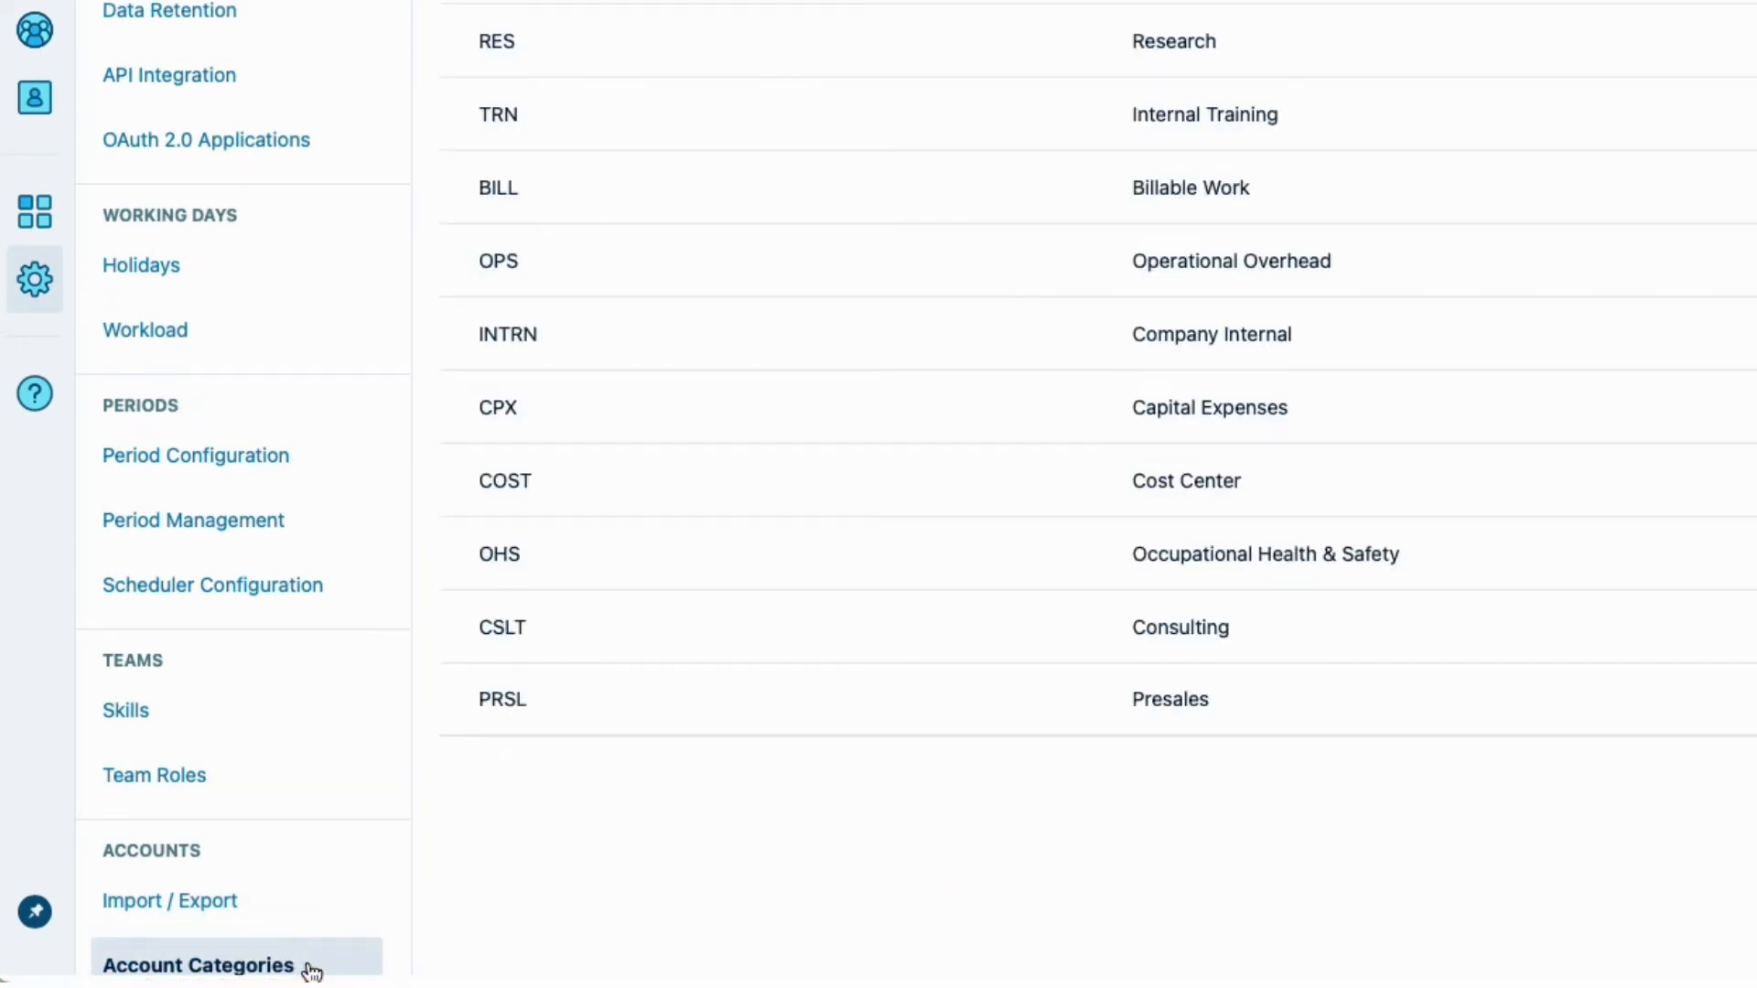
scroll(1082, 415, up, 3)
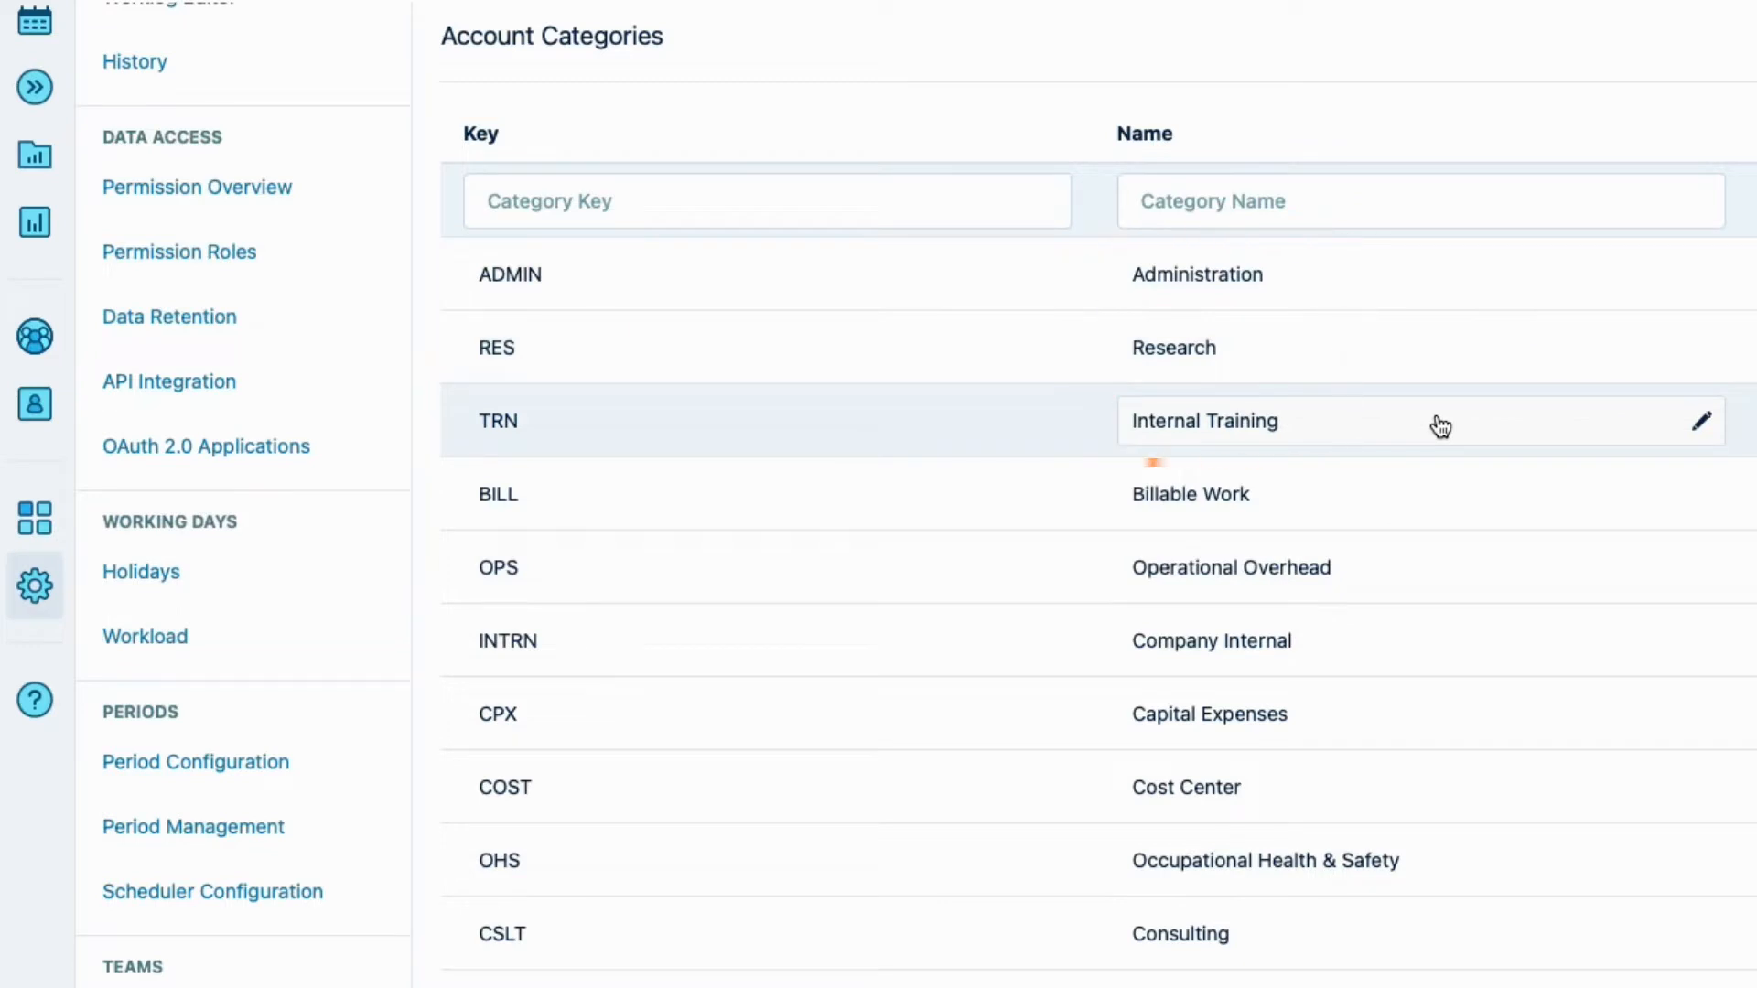
click(1647, 235)
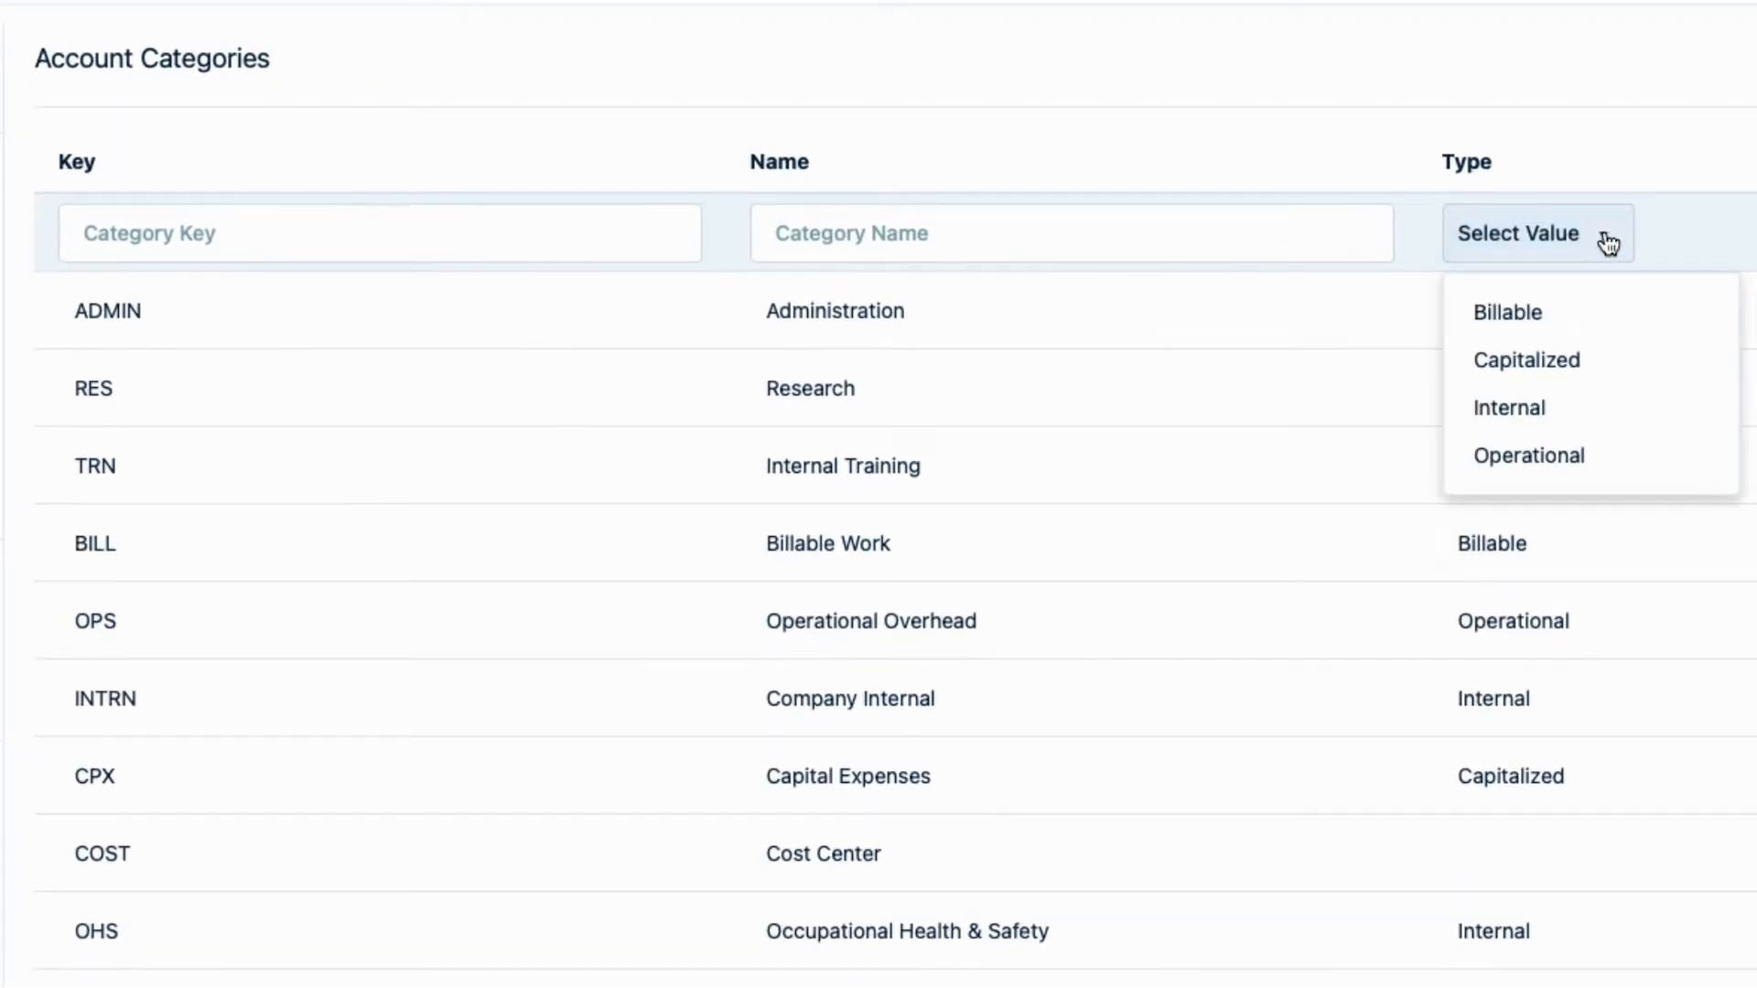
click(1605, 242)
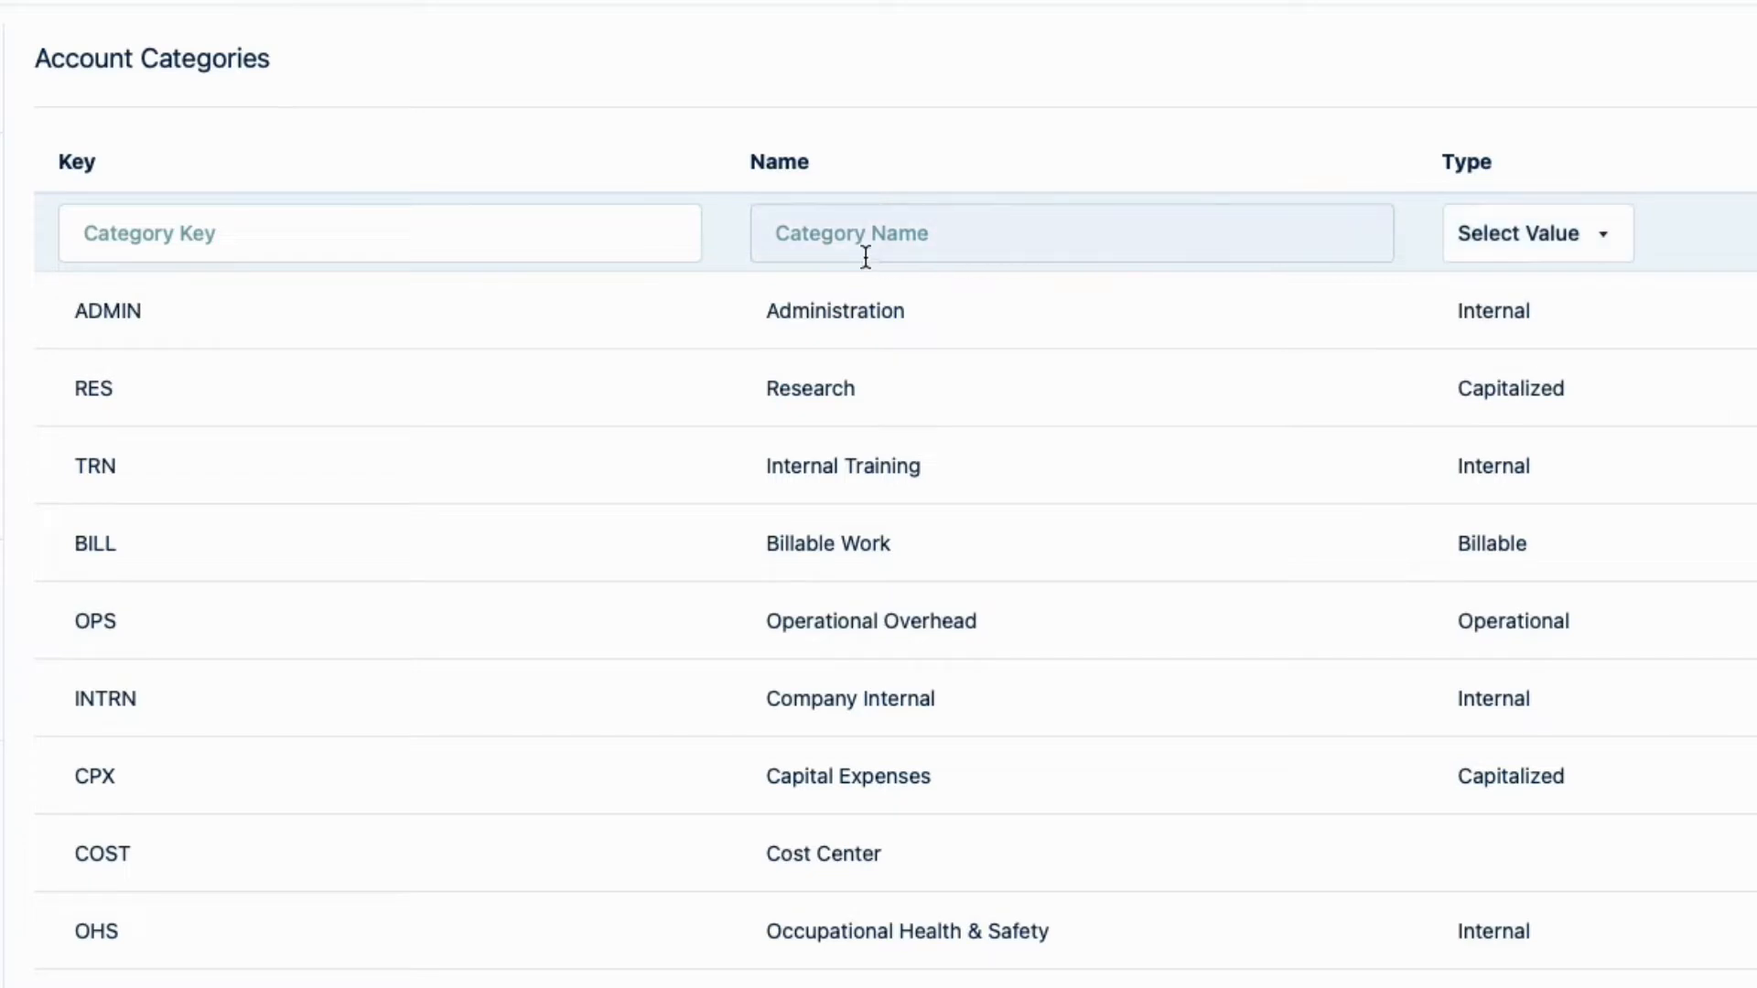
click(824, 237)
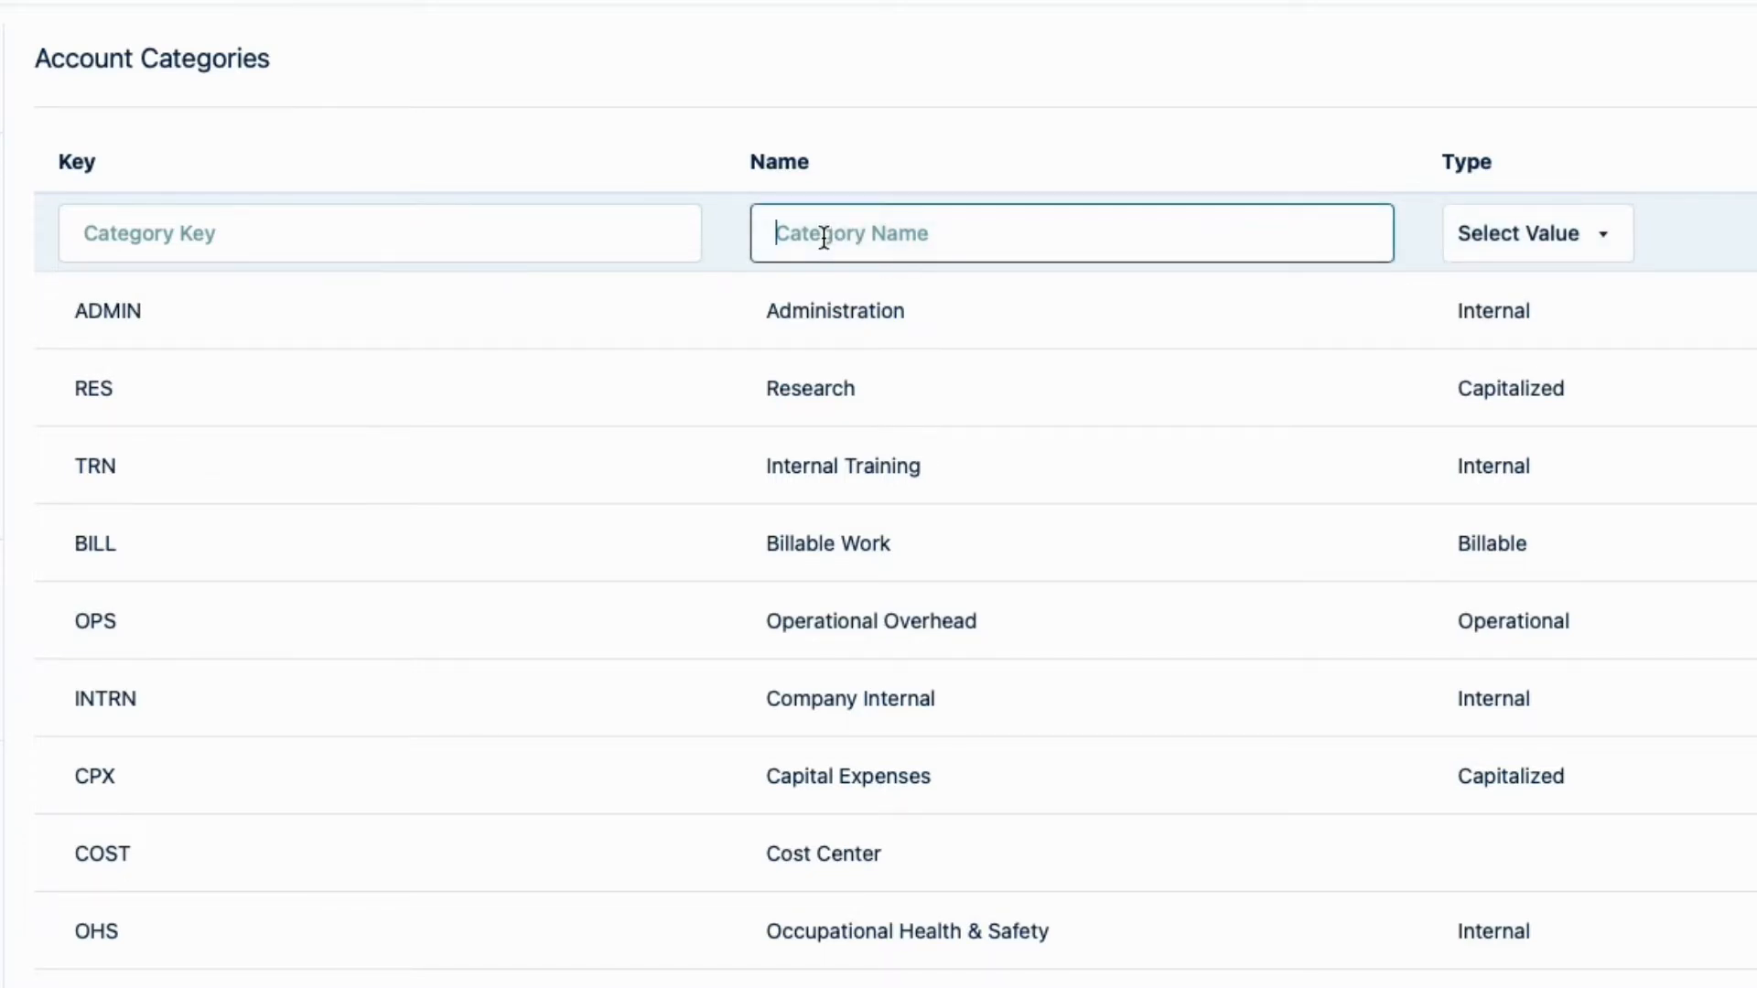
text(Development)
click(210, 236)
text(DEV)
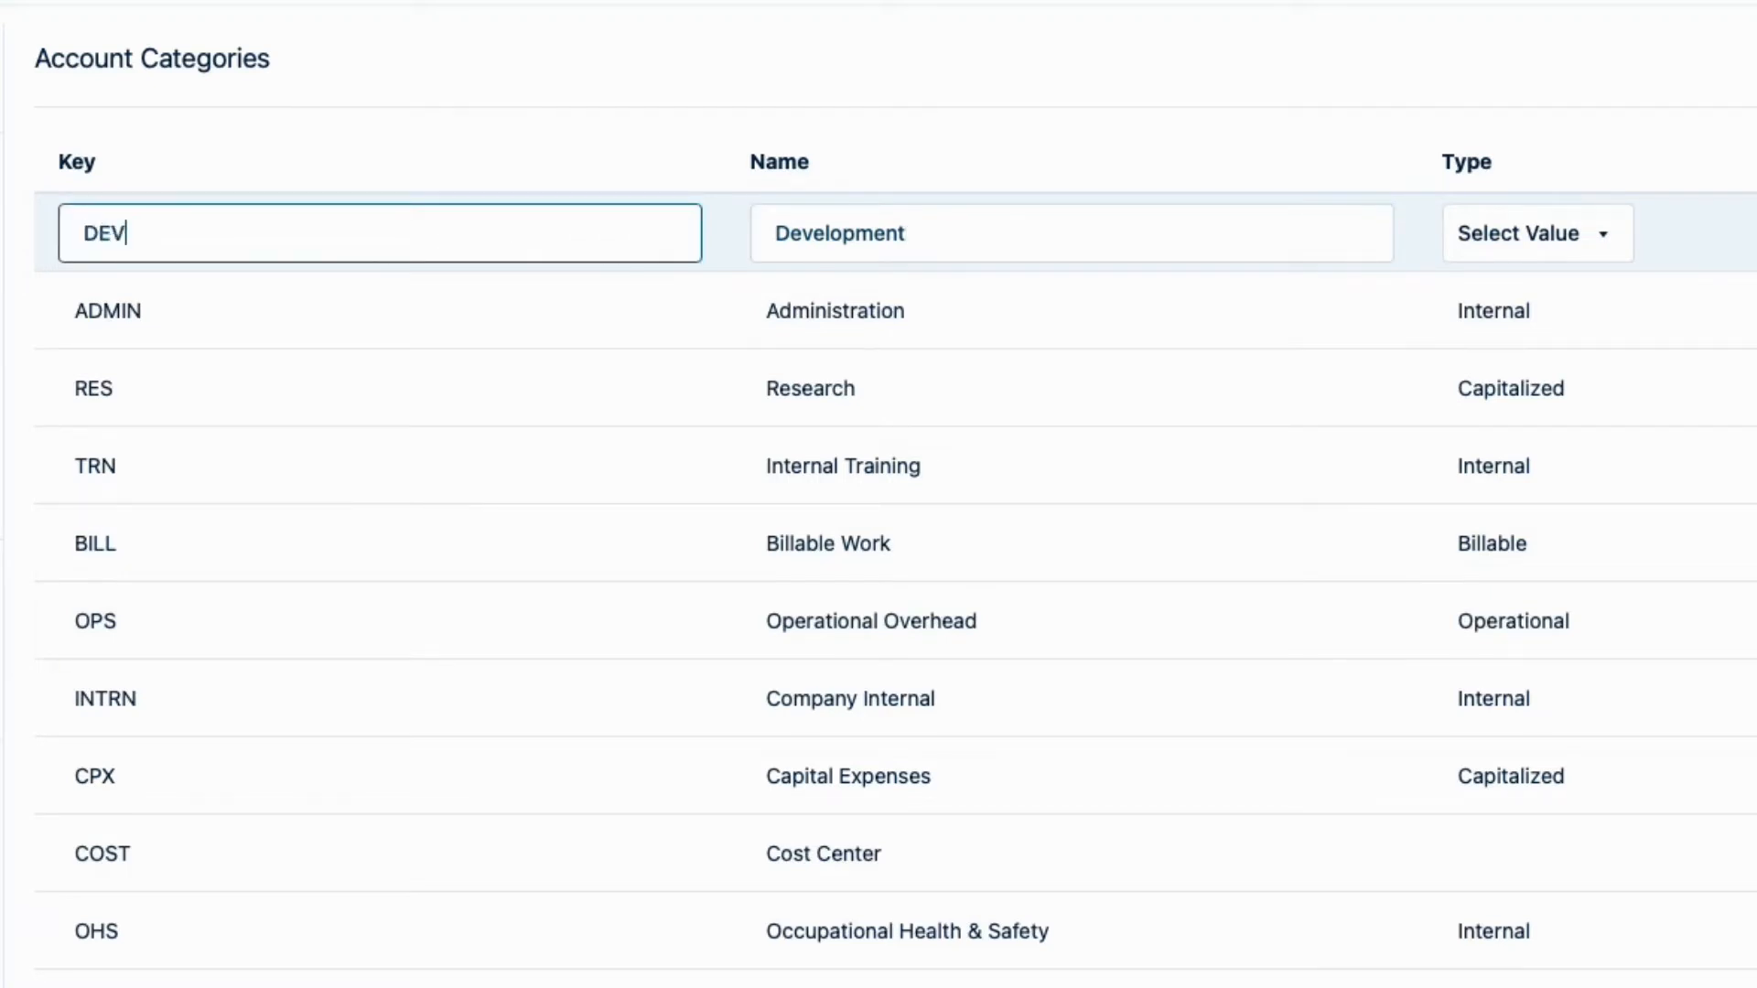
click(1601, 244)
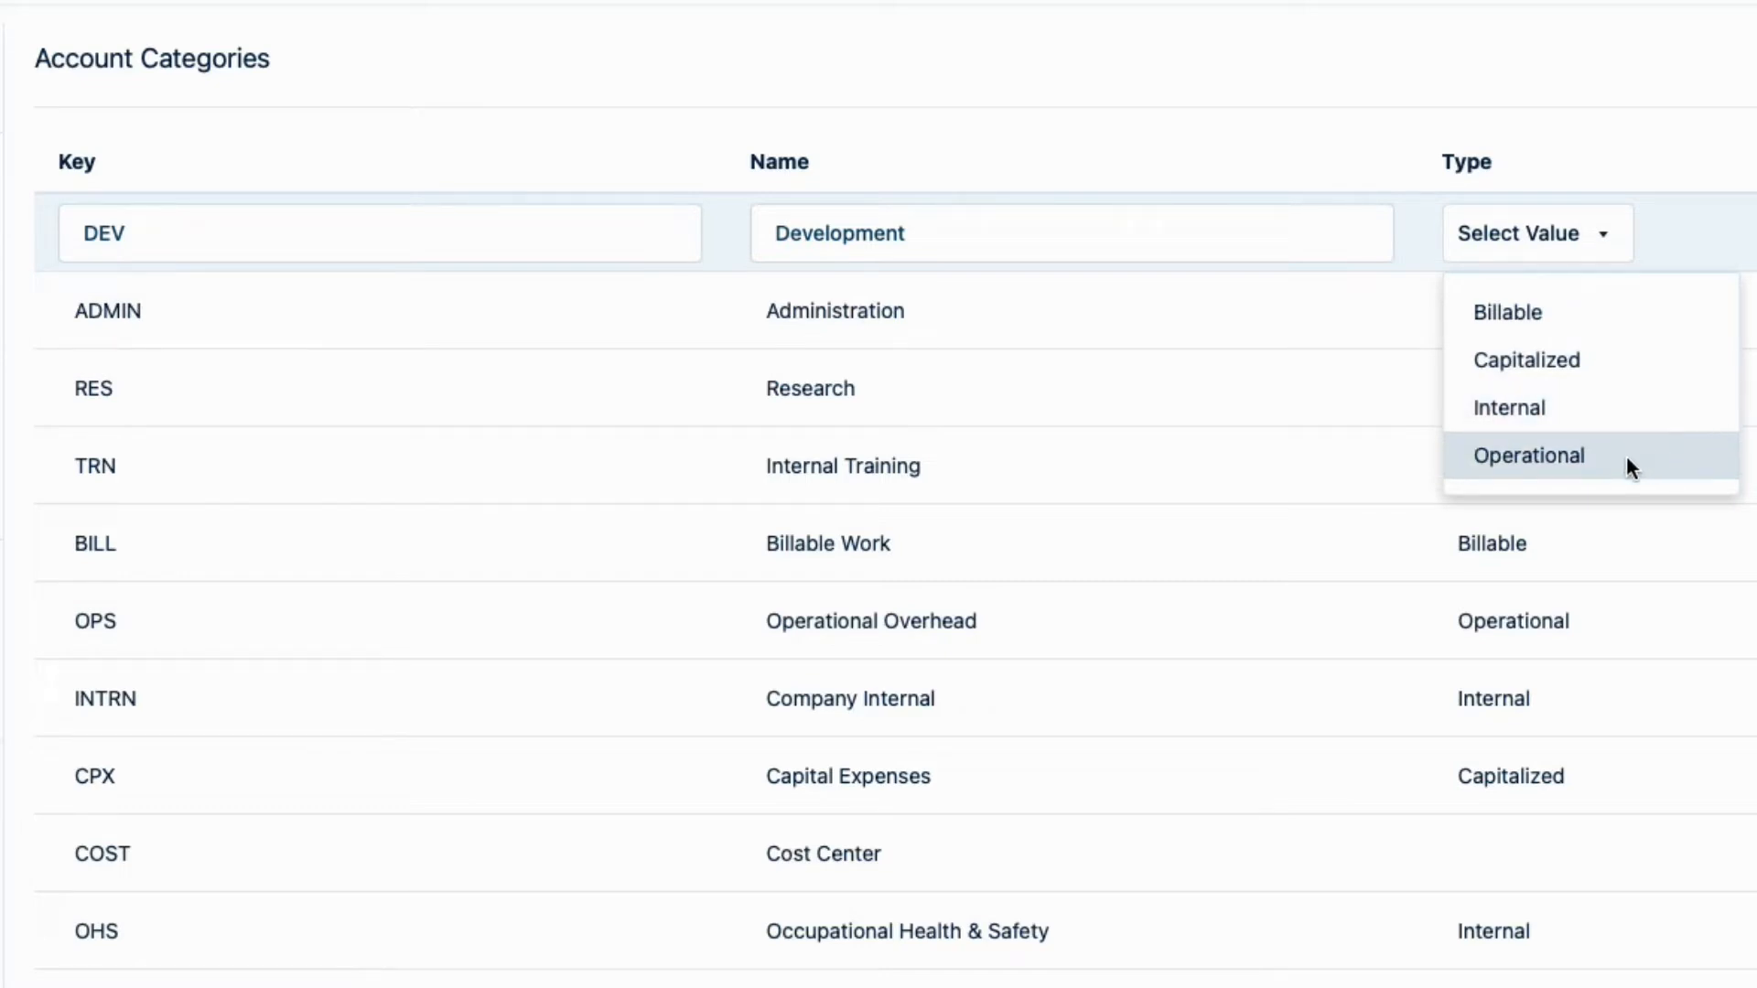
click(1632, 369)
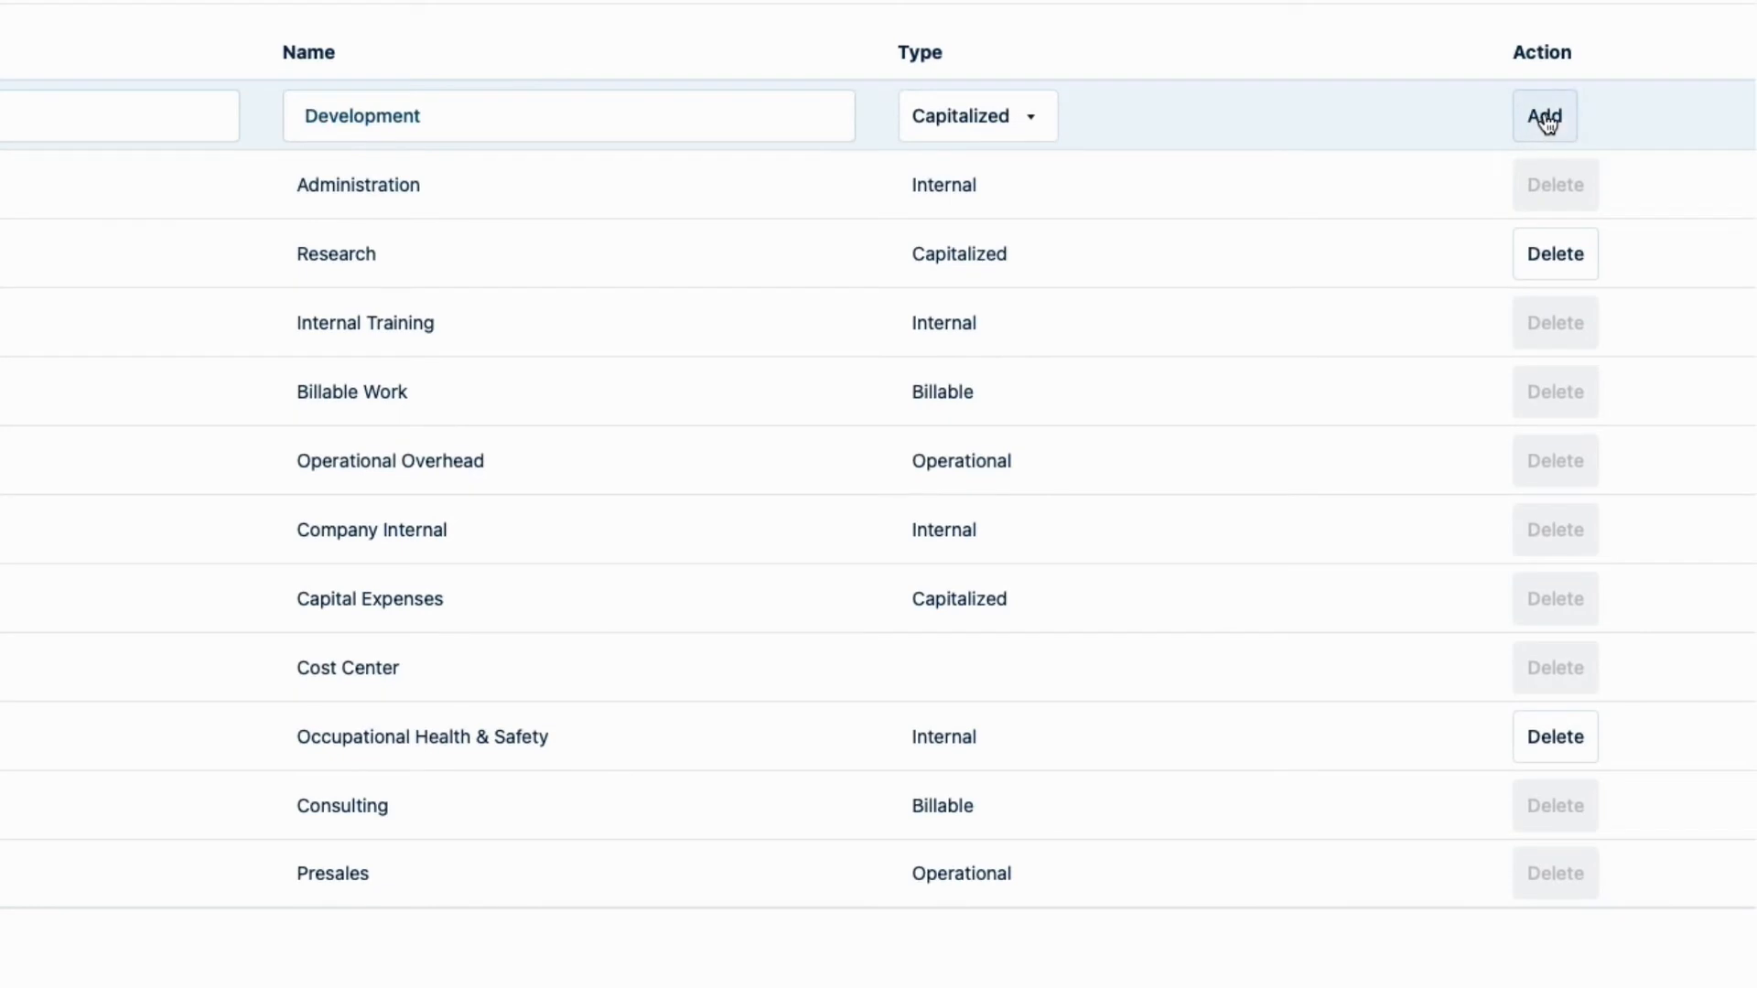
click(1544, 117)
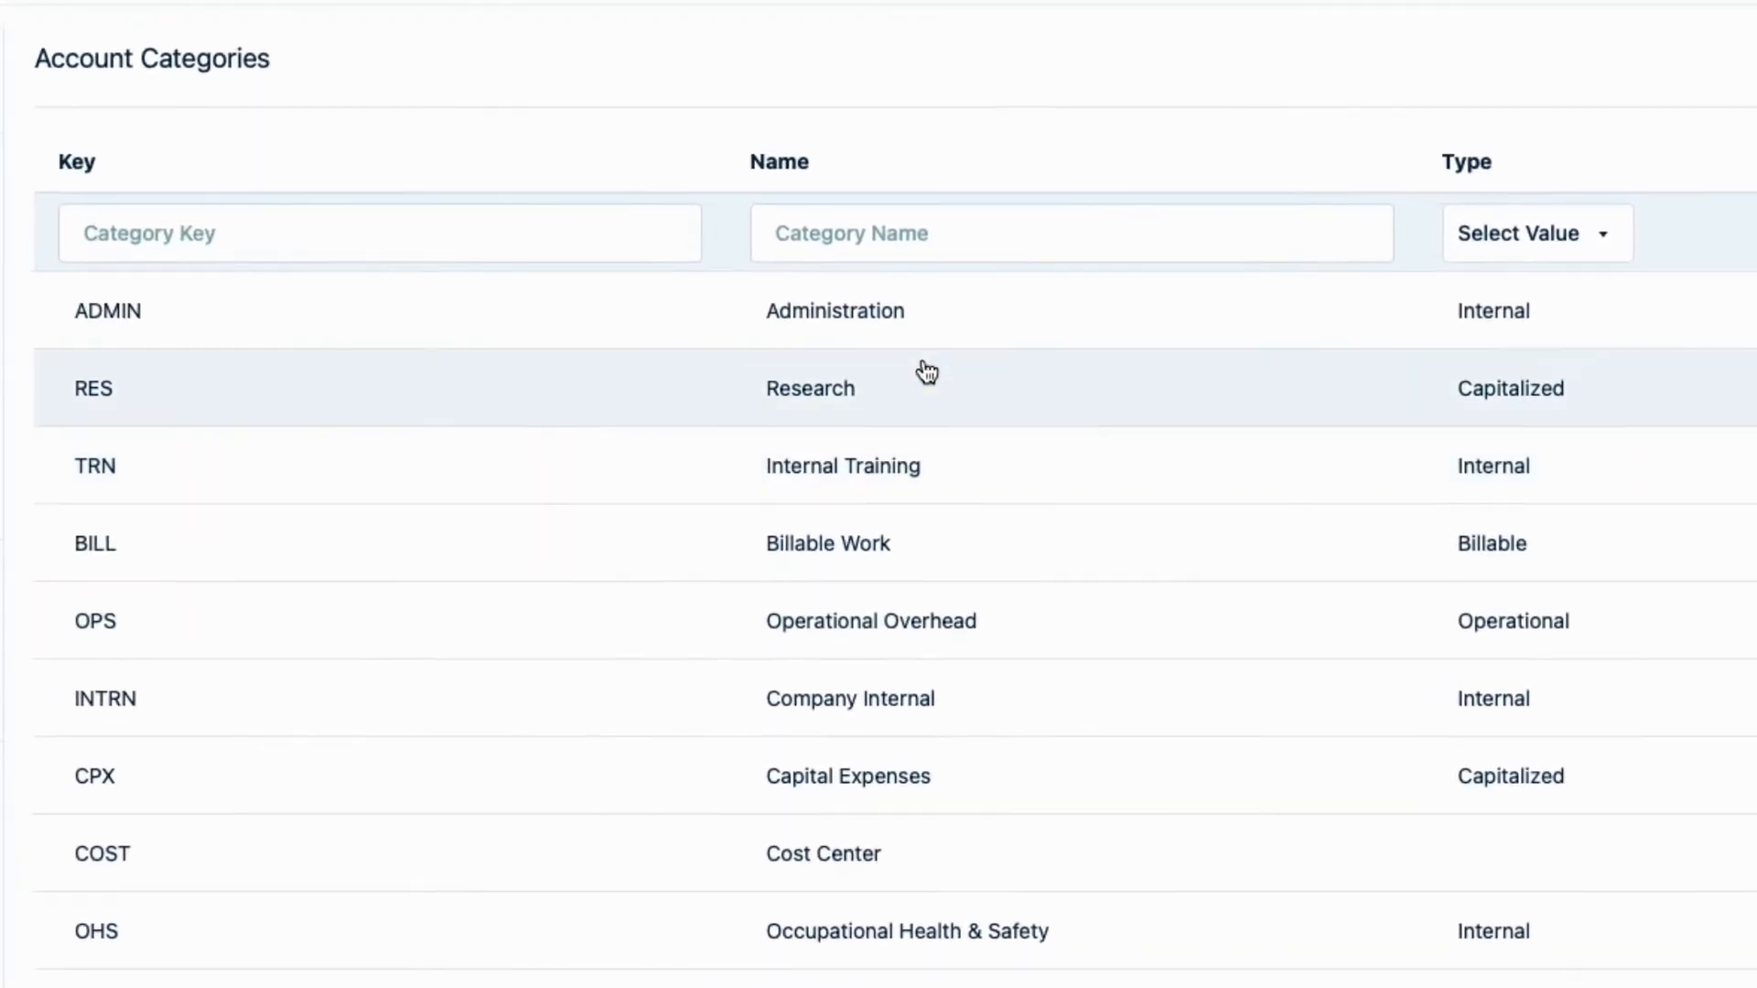
Add another account category named Maintenance with key MNTN and type Operational.
click(800, 234)
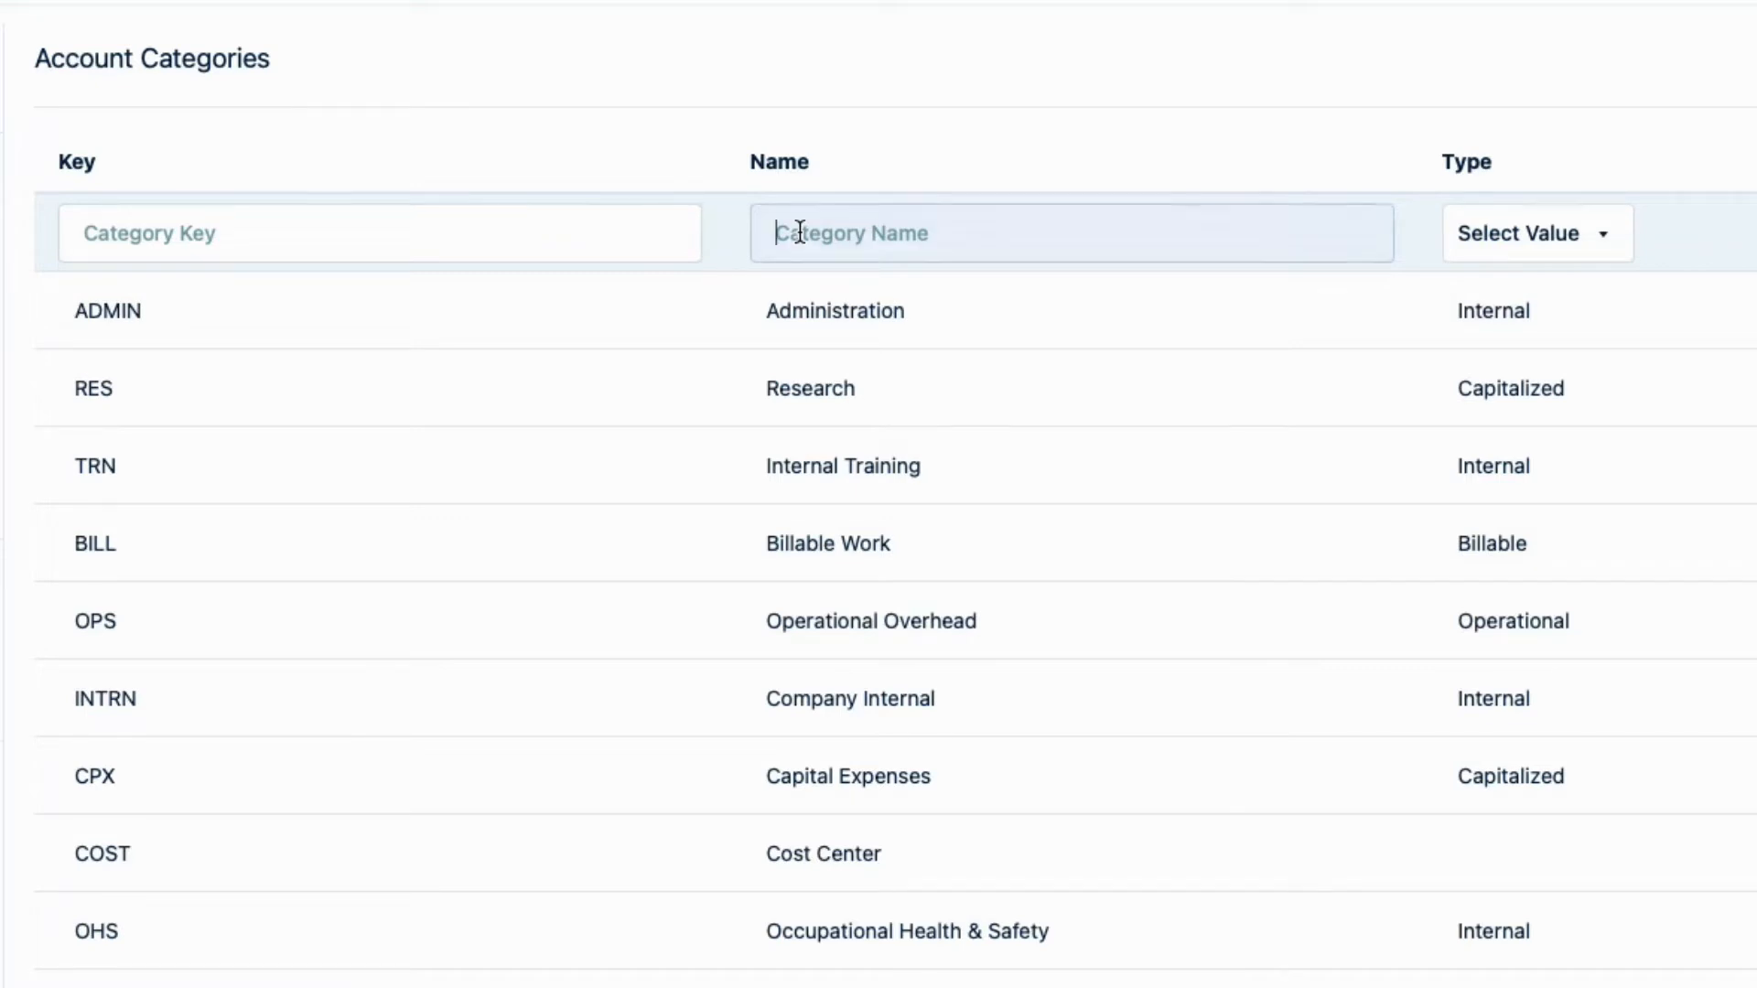
text(Maintenance)
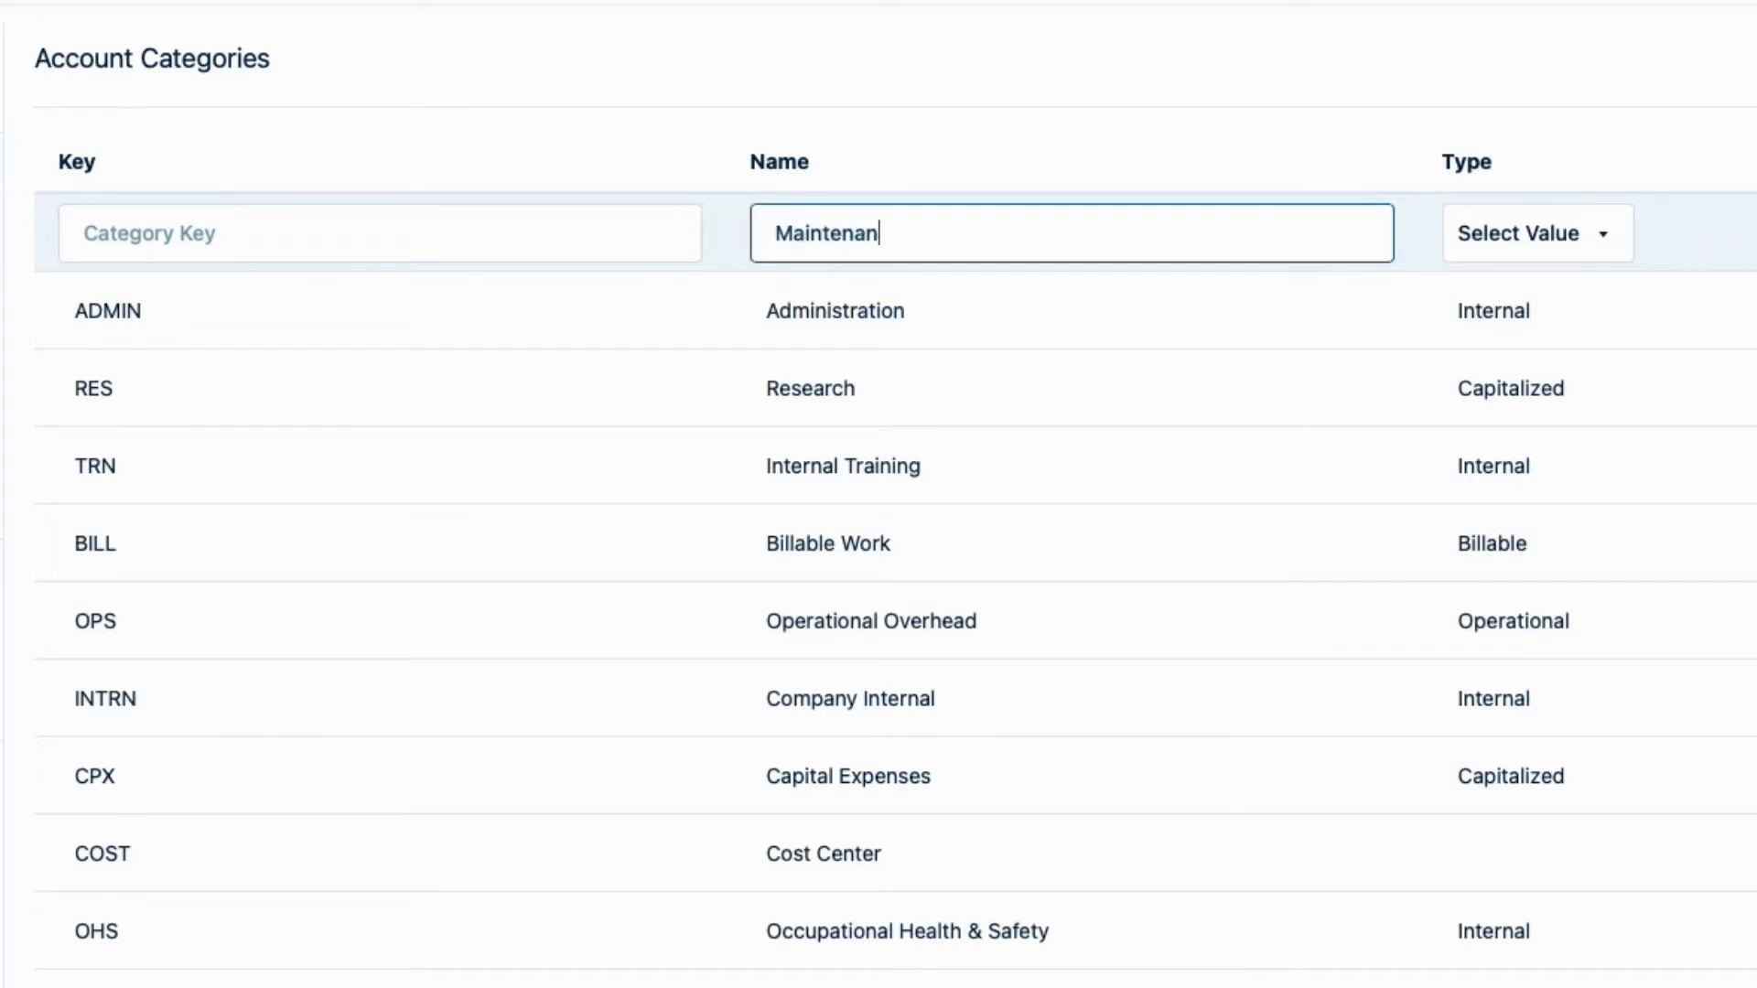
click(231, 222)
text(MNTN)
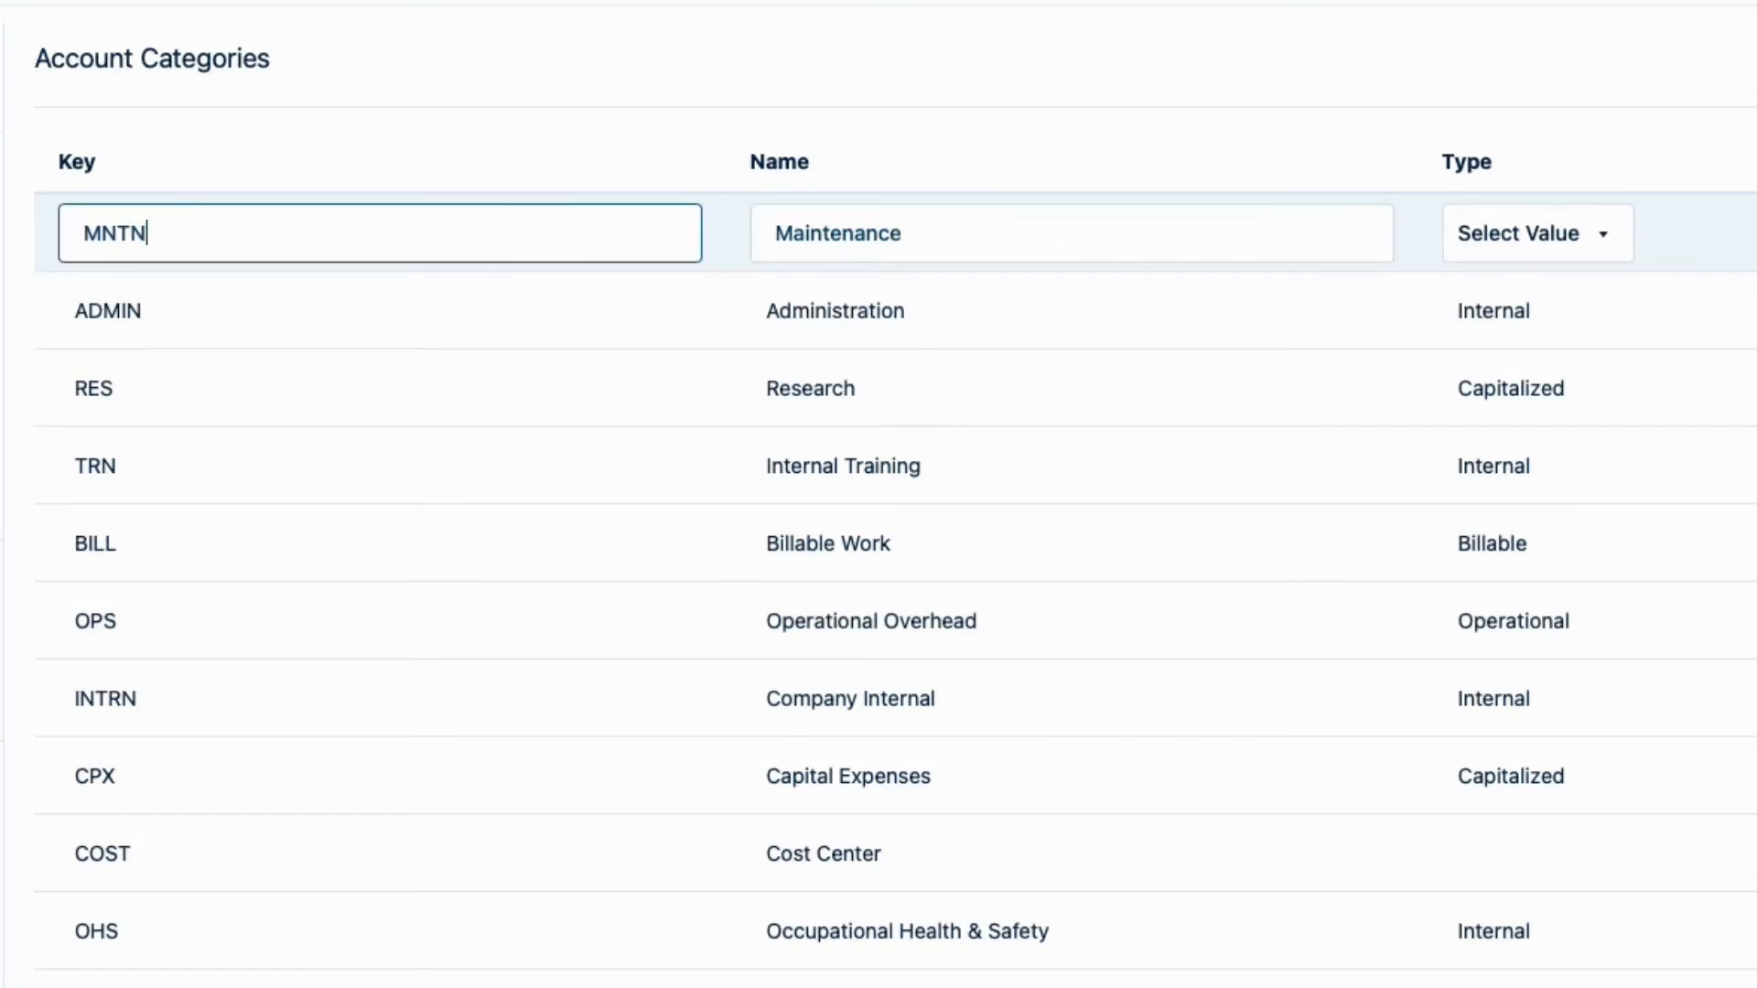
click(1607, 243)
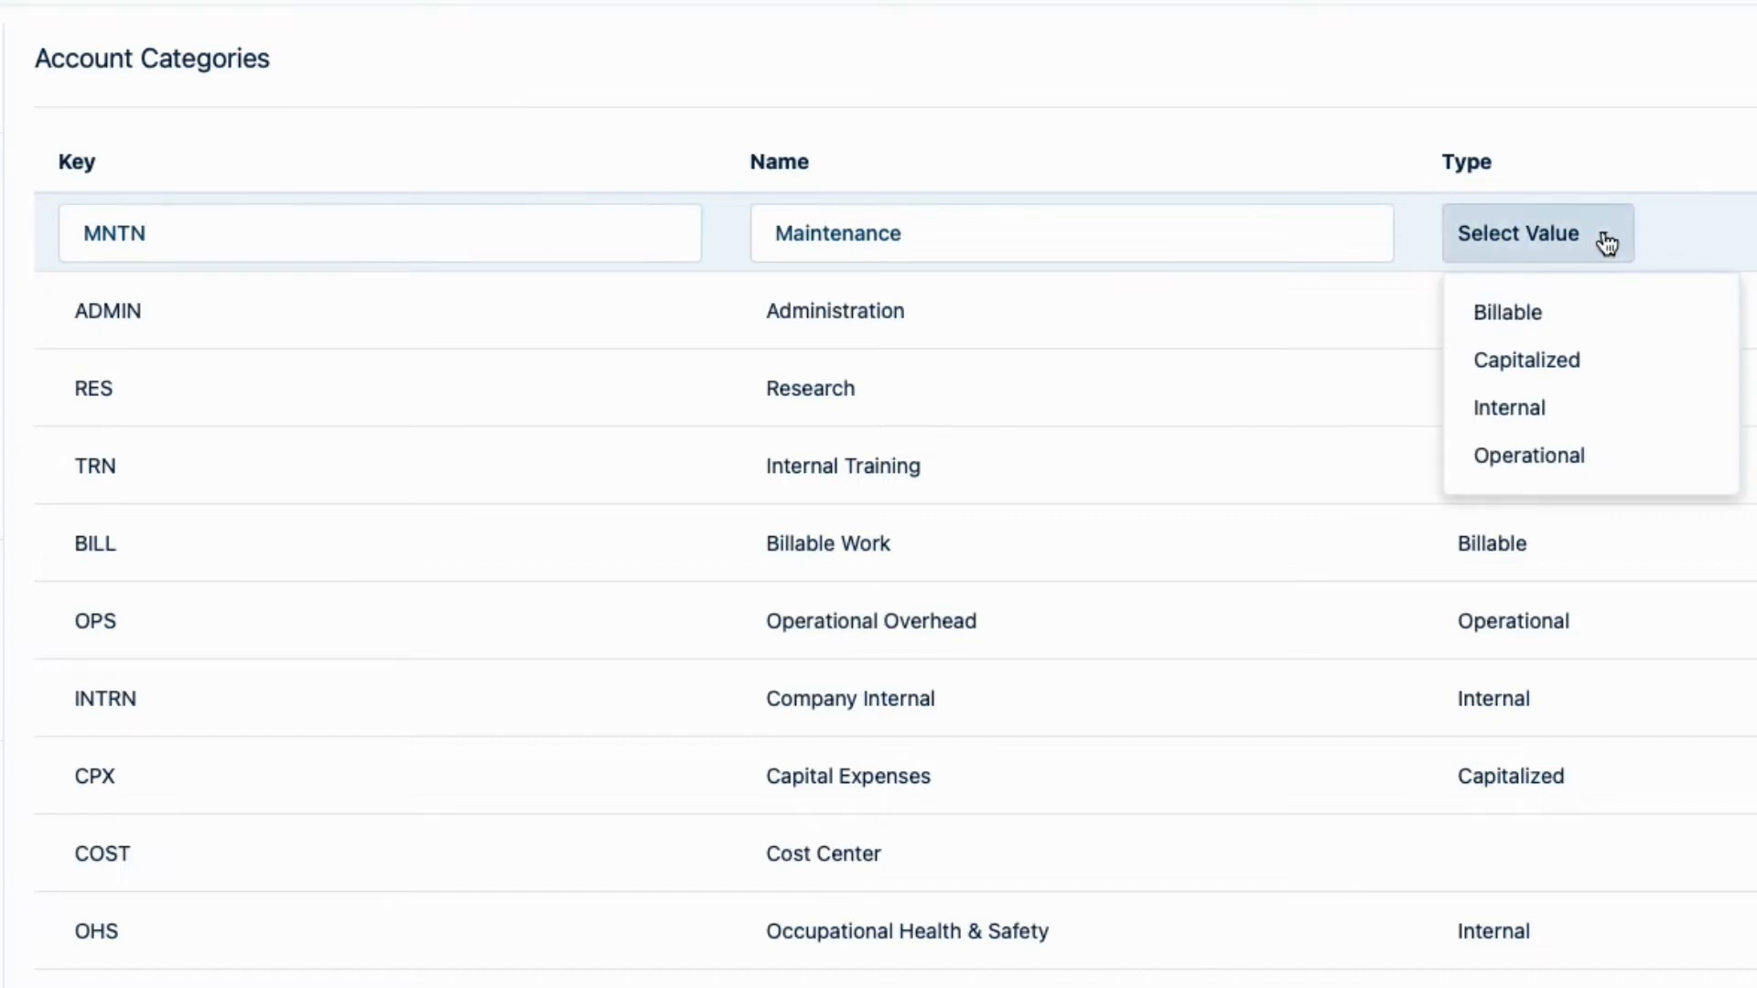
click(1636, 458)
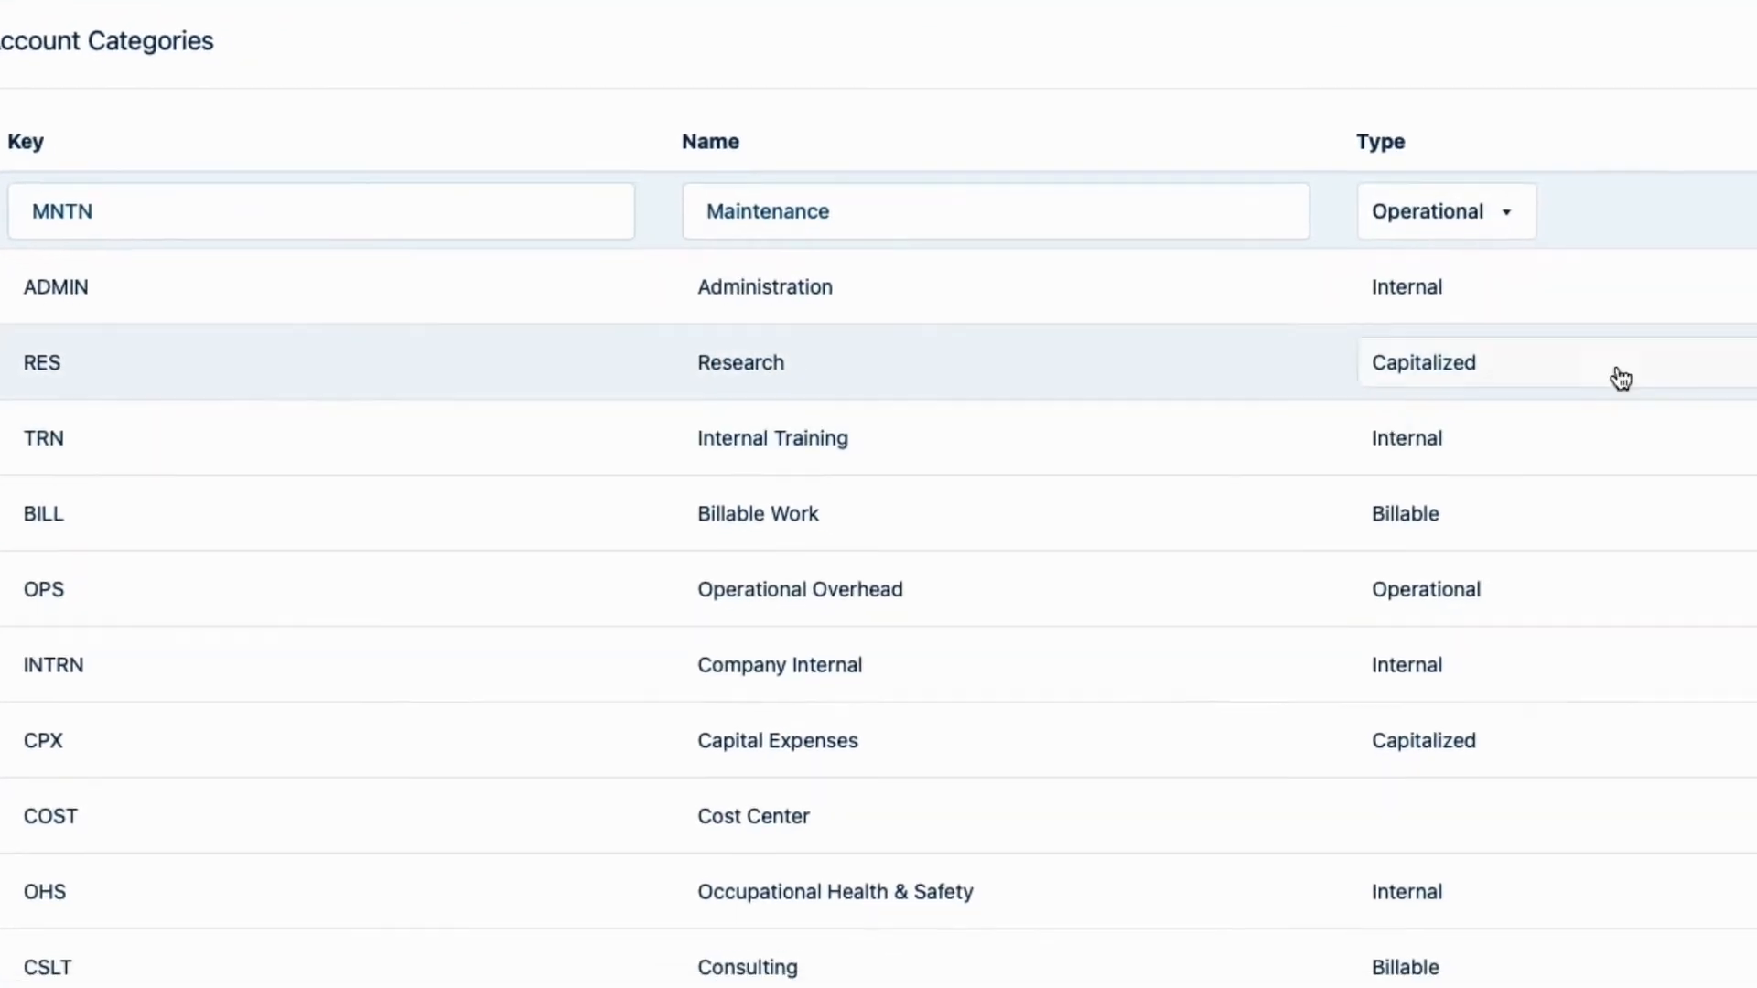
click(1660, 126)
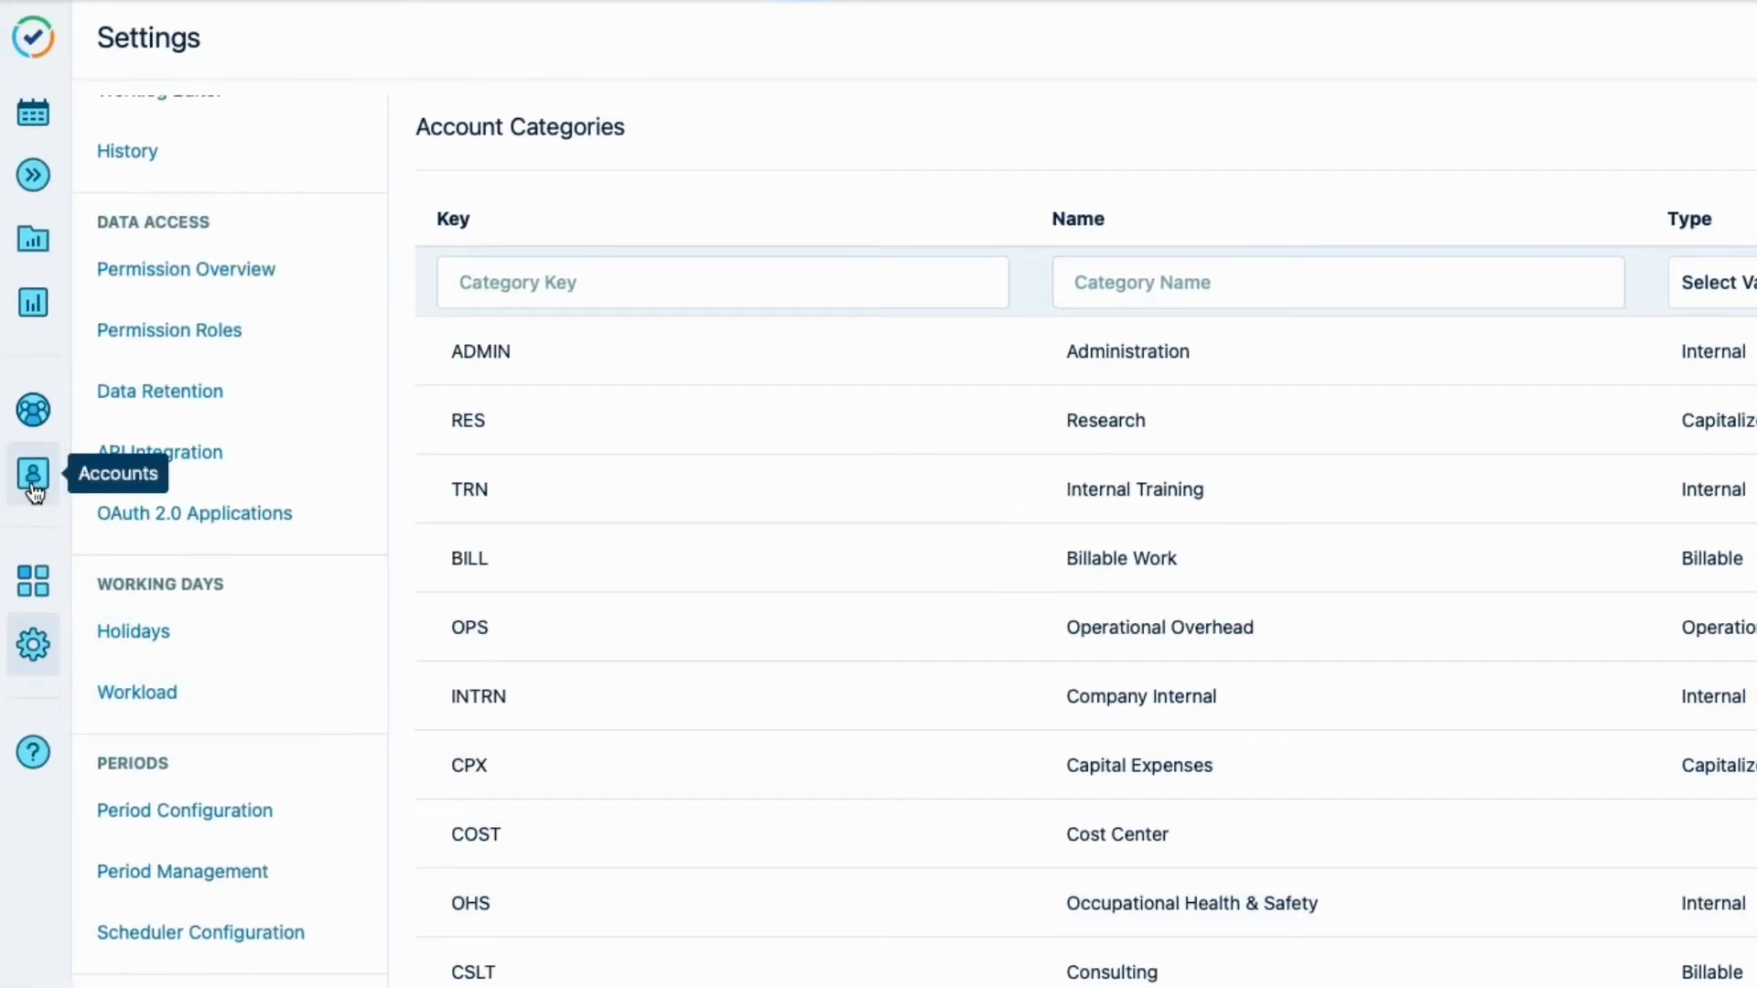
Start a new account in the accounts overview, naming it H3 Mine CPX and setting its key to 2022-103.
click(34, 490)
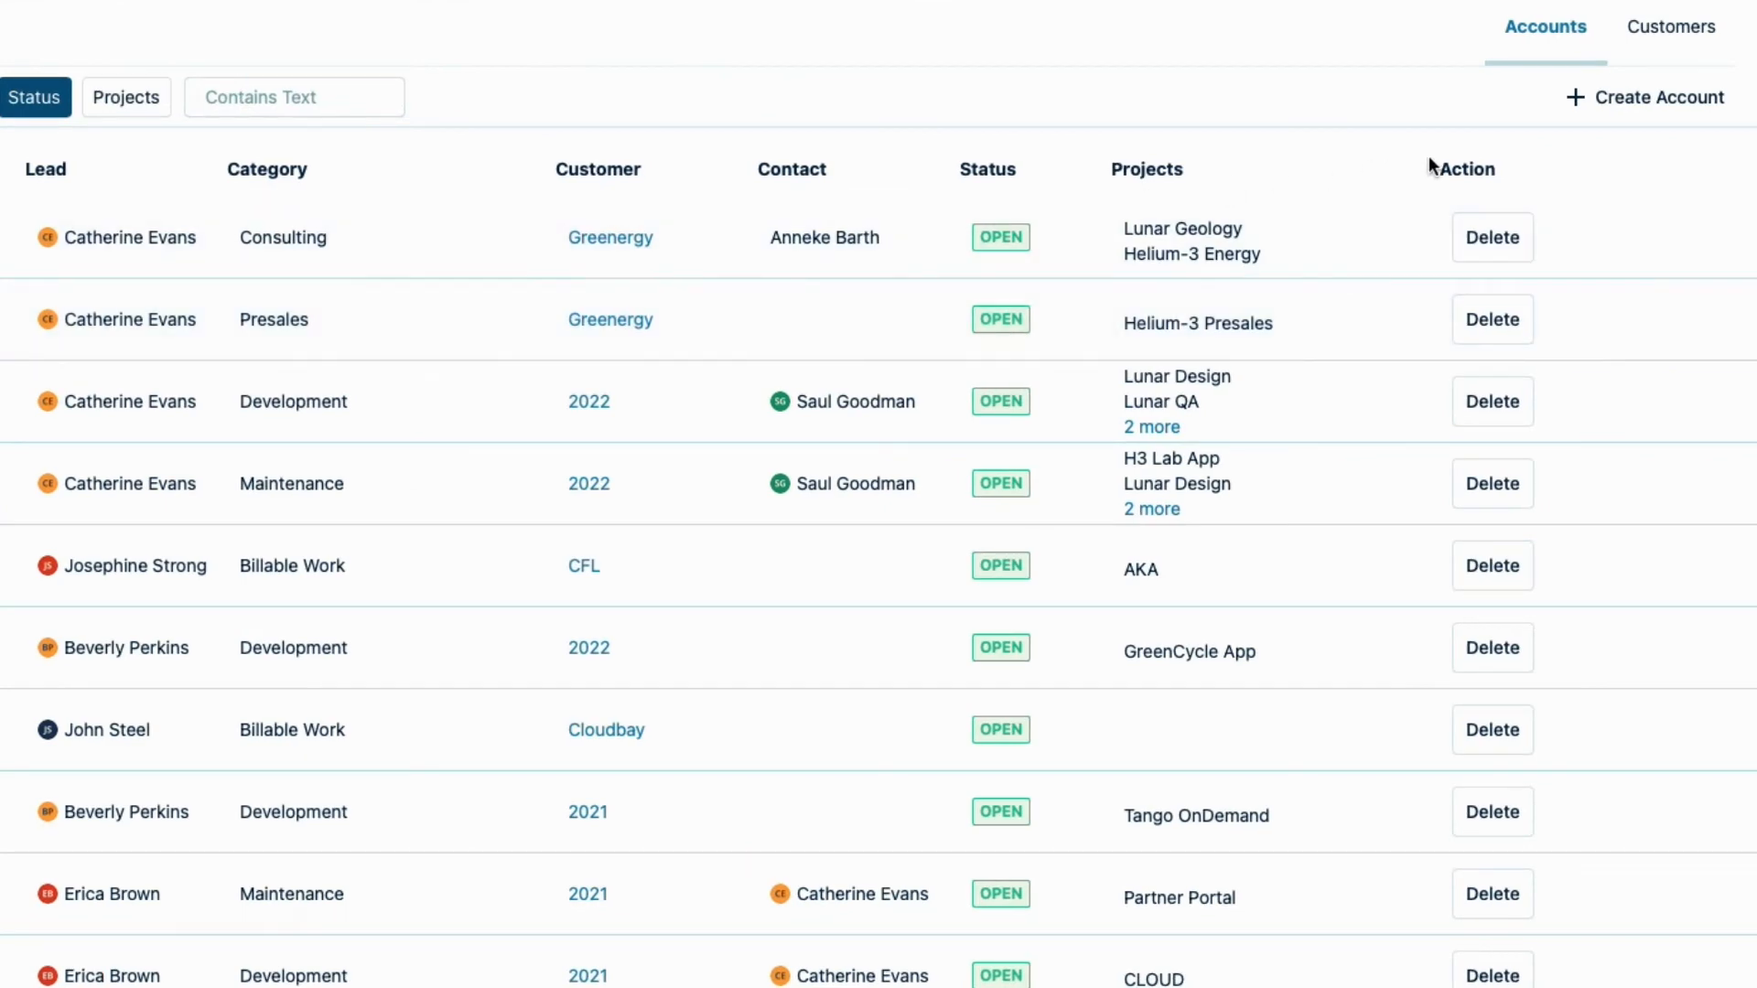
click(1644, 104)
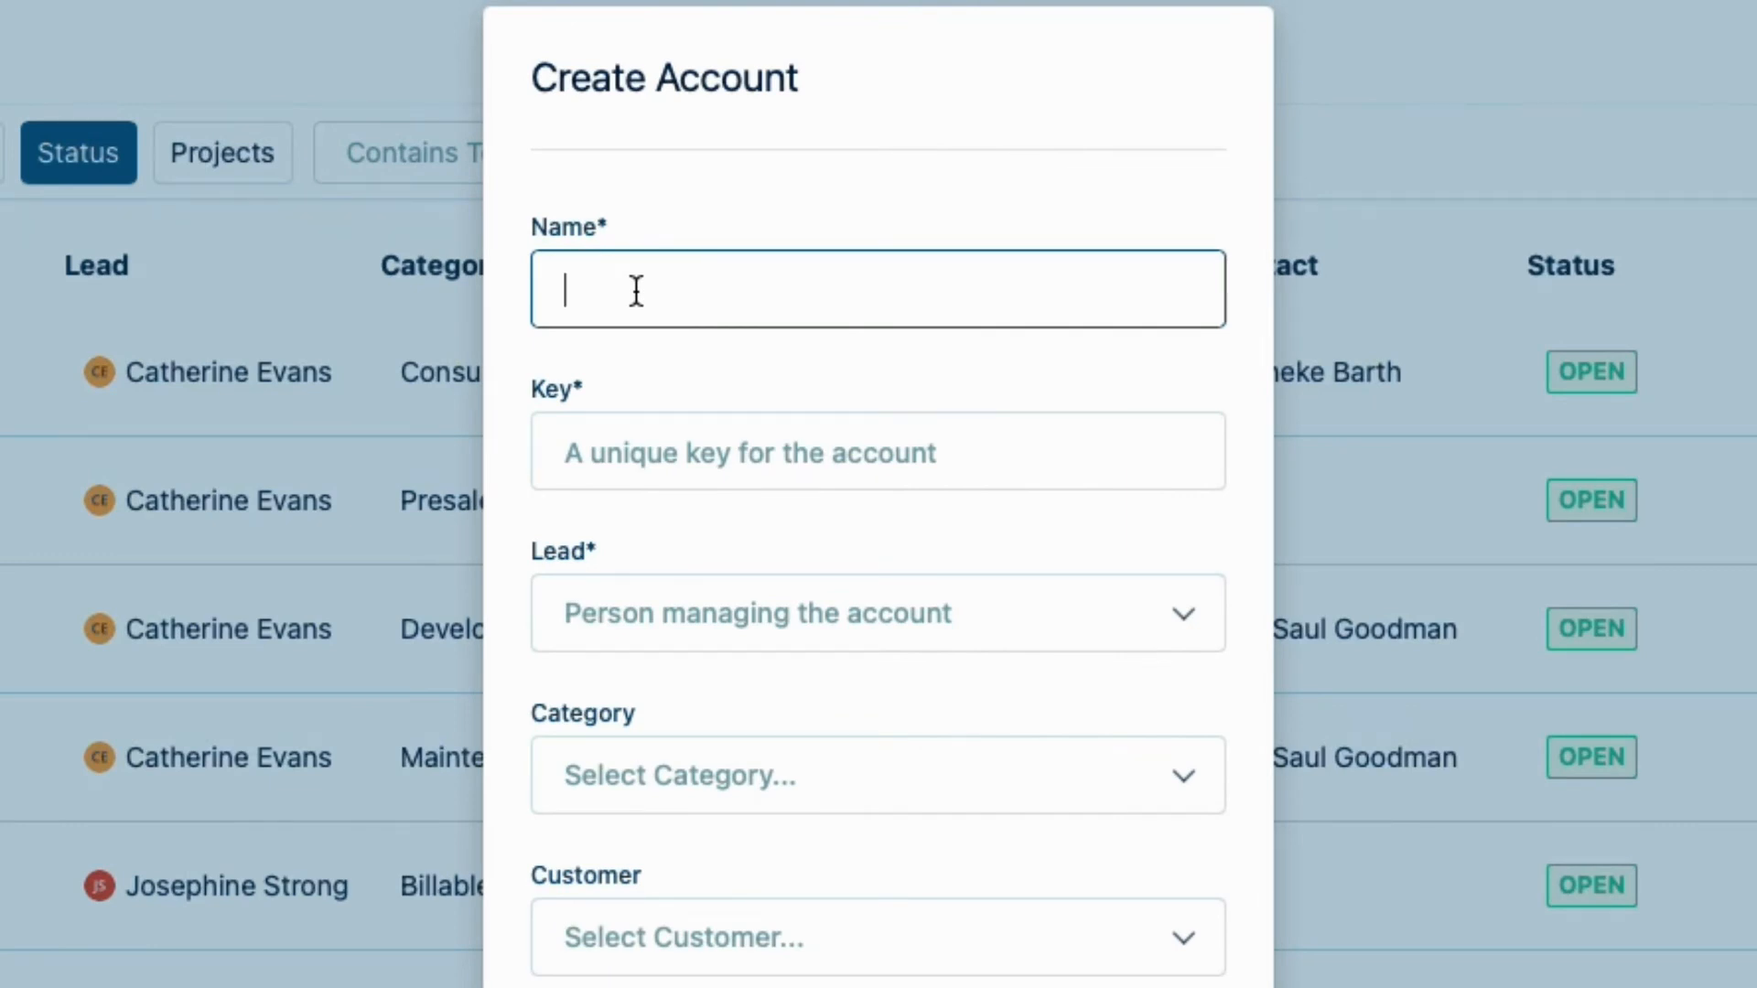
text(H3 Mine CPX)
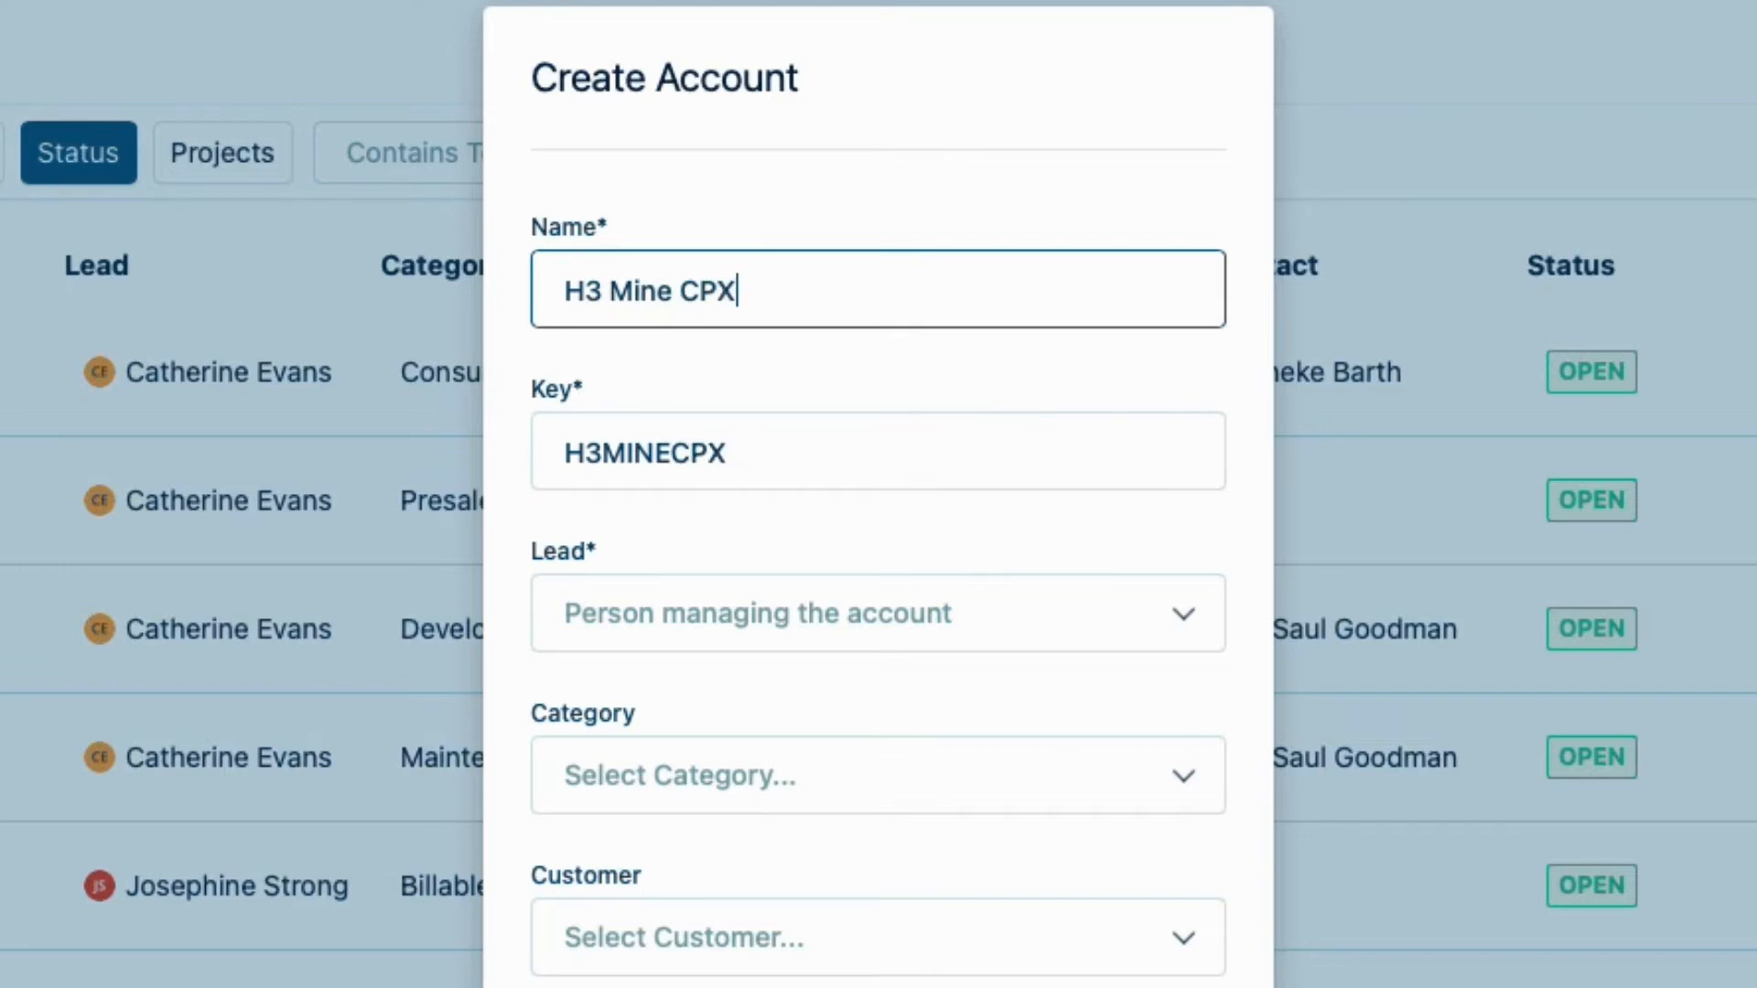
double_click(696, 454)
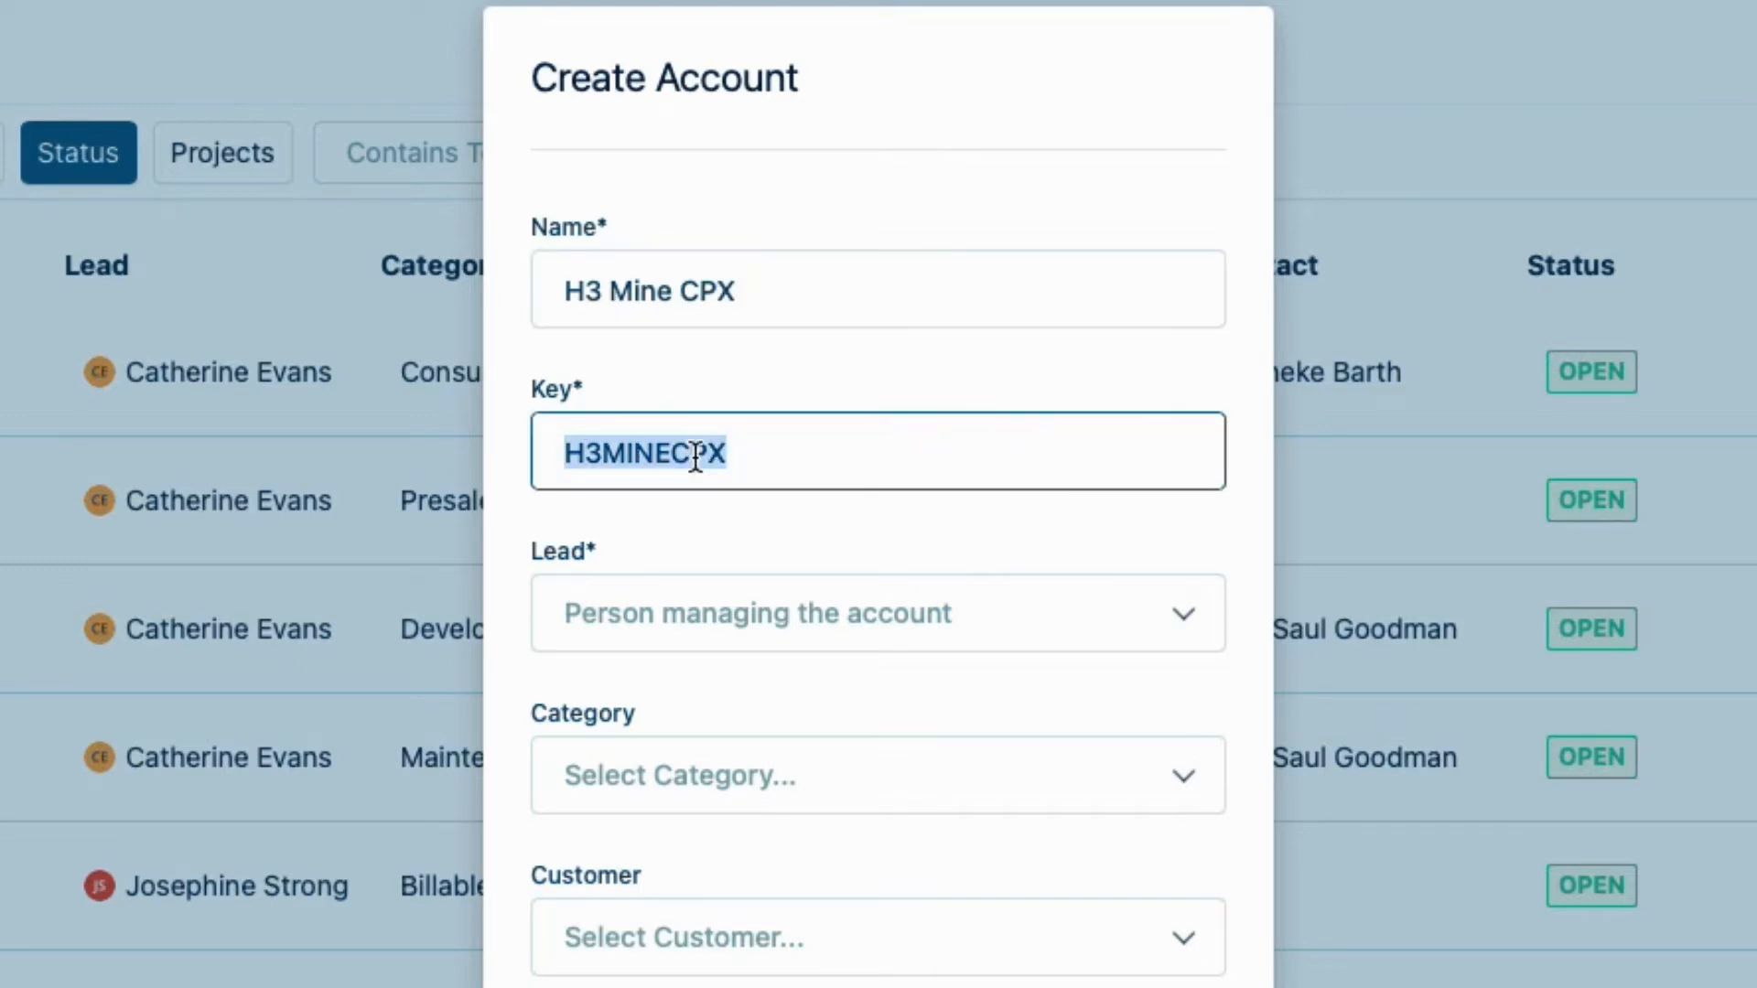
key(BackSpace)
text(2022-103)
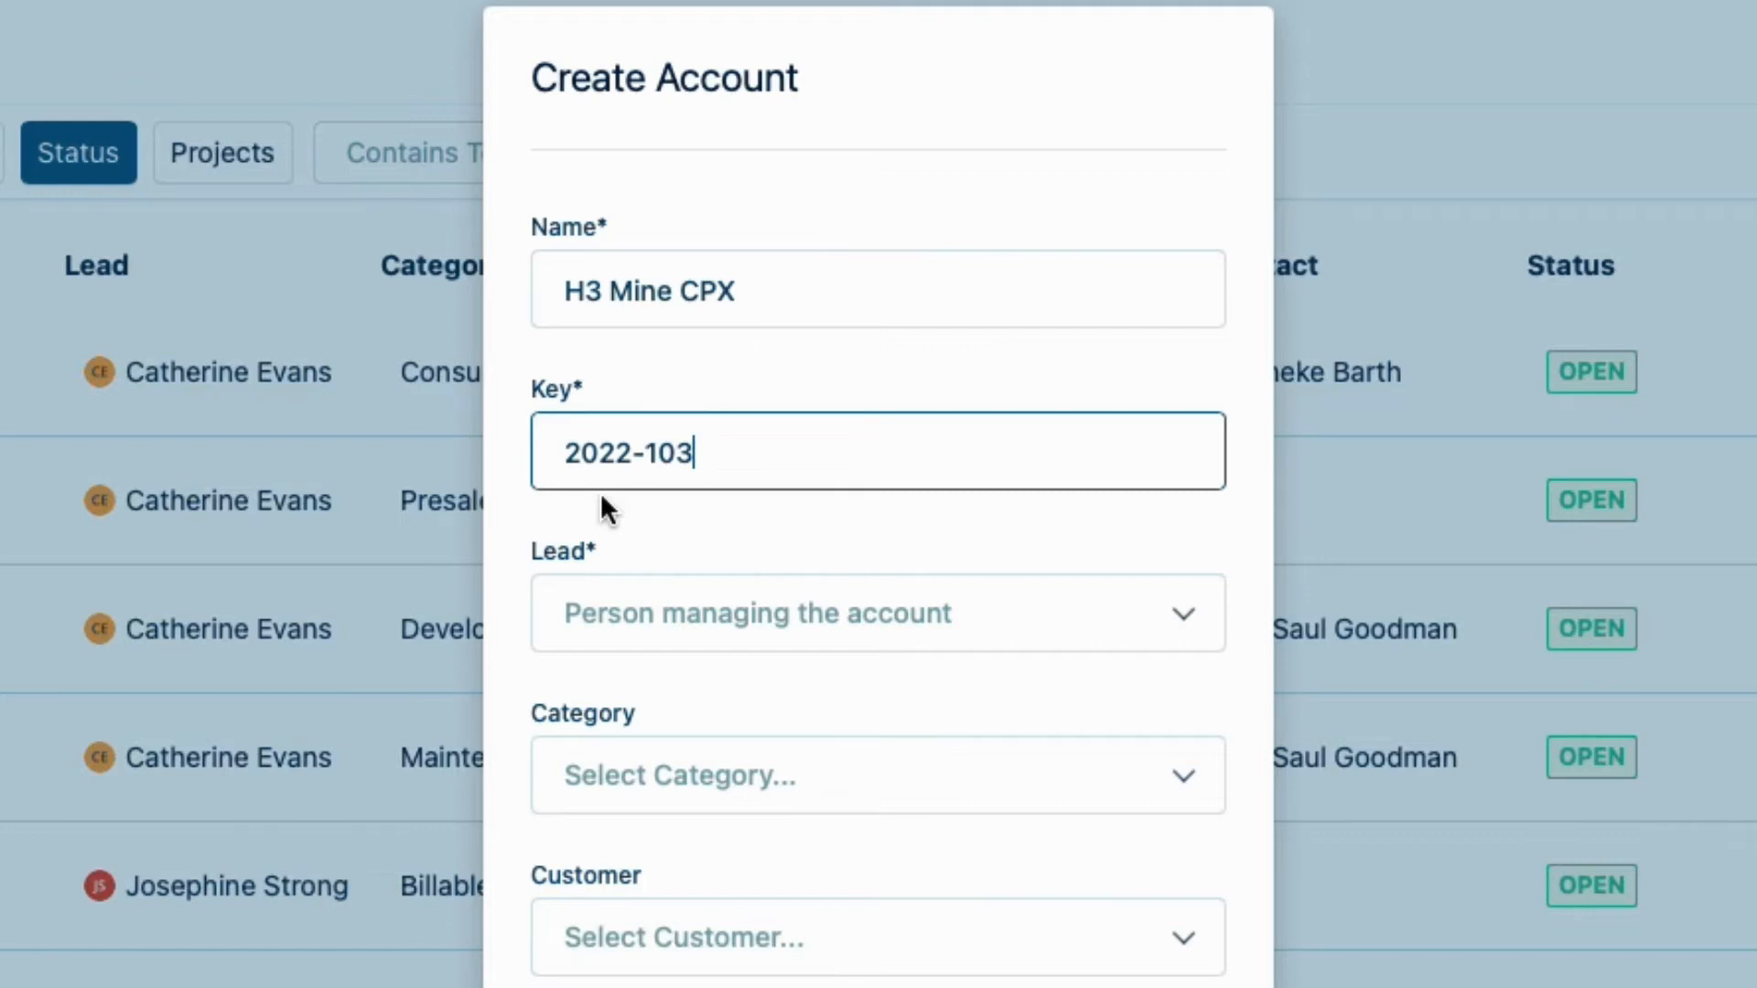
Assign the person managing the new account as its lead and set its category to Development.
click(606, 607)
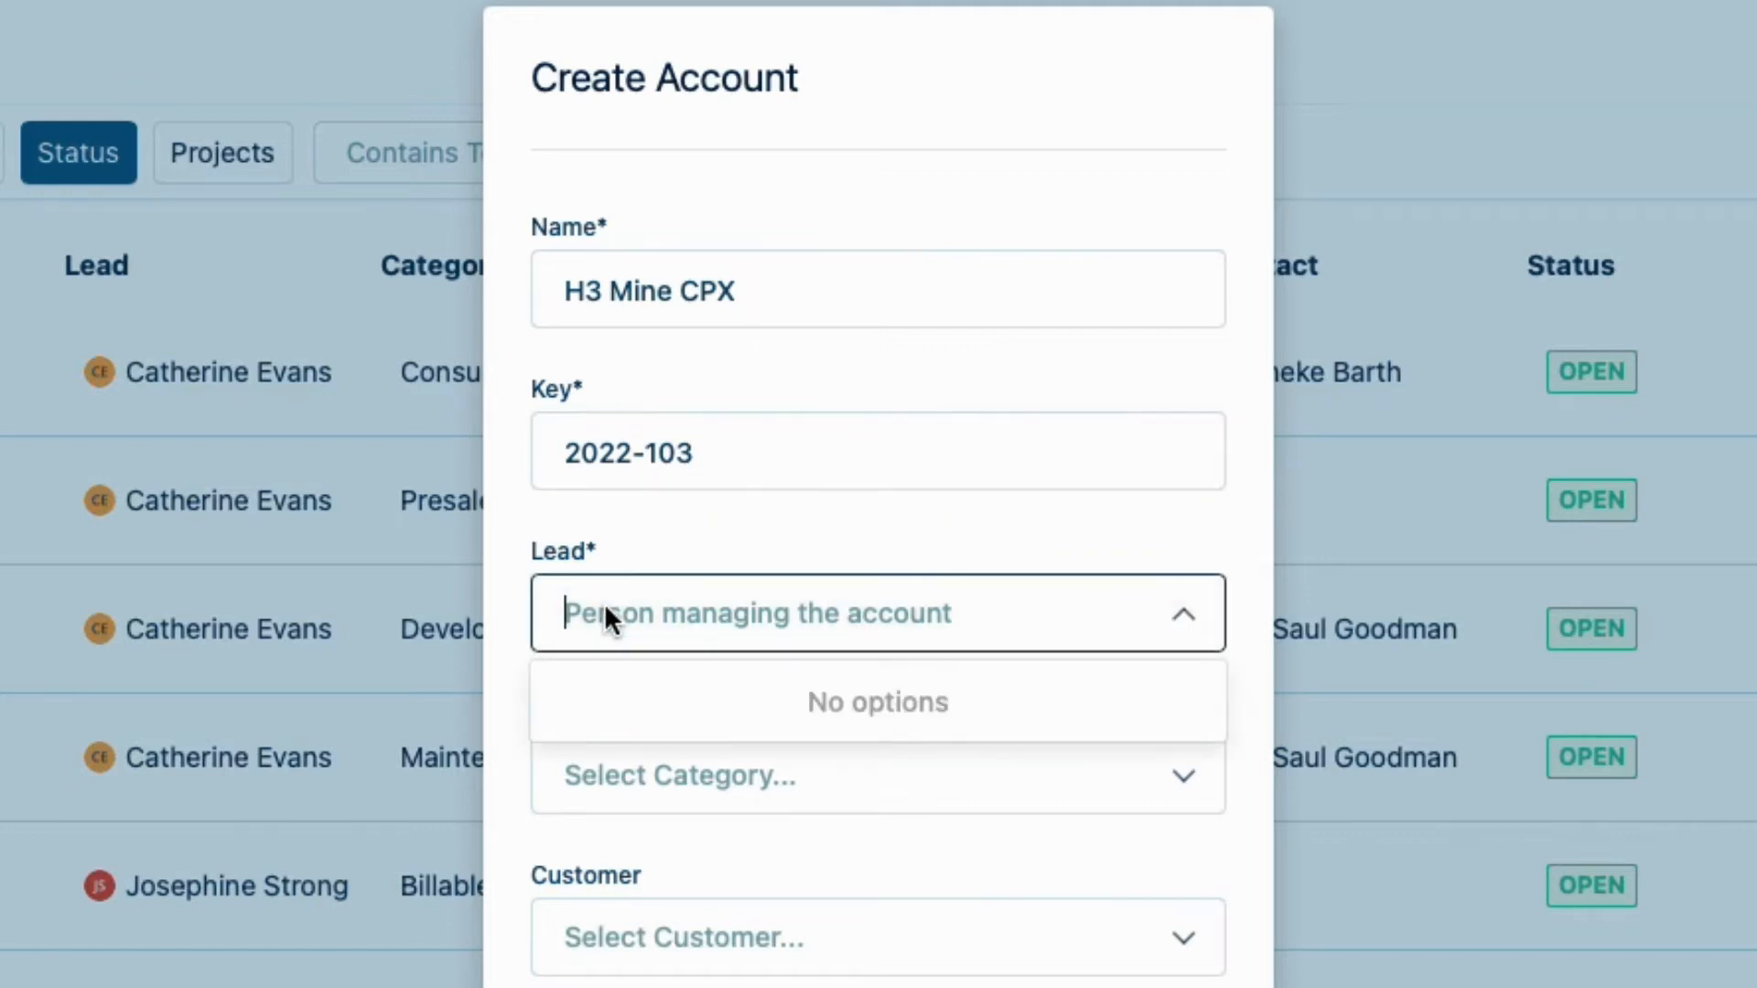
text(ca)
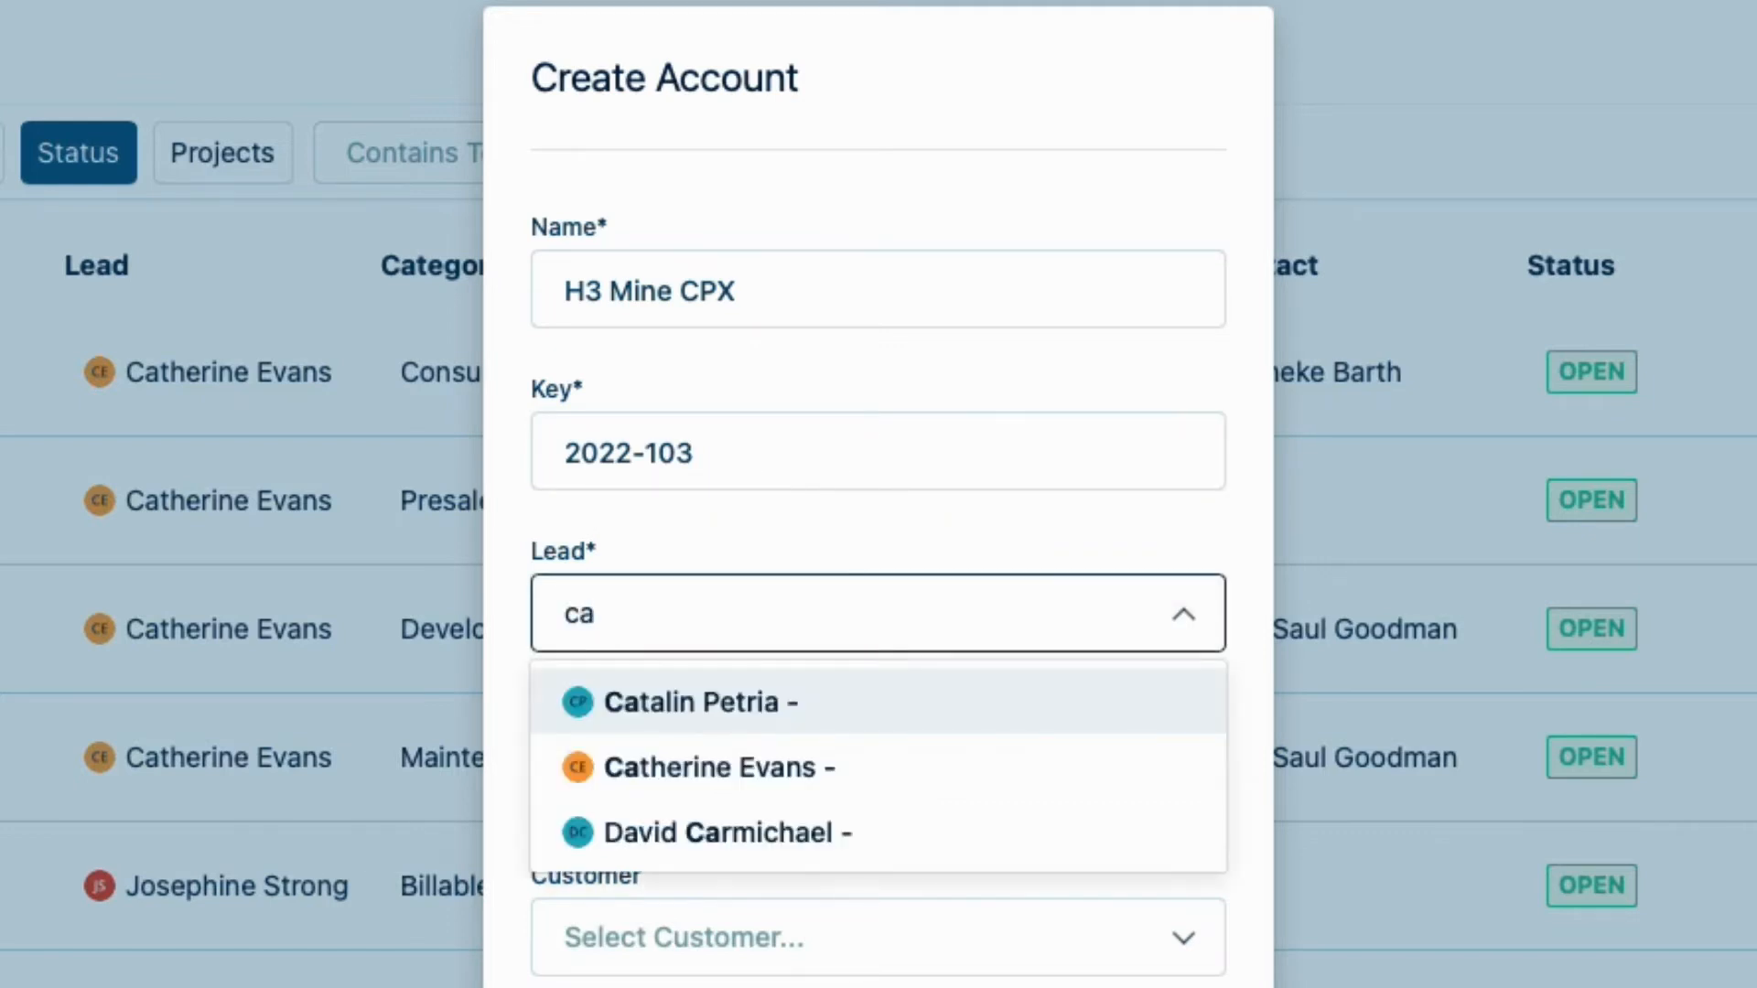
click(626, 767)
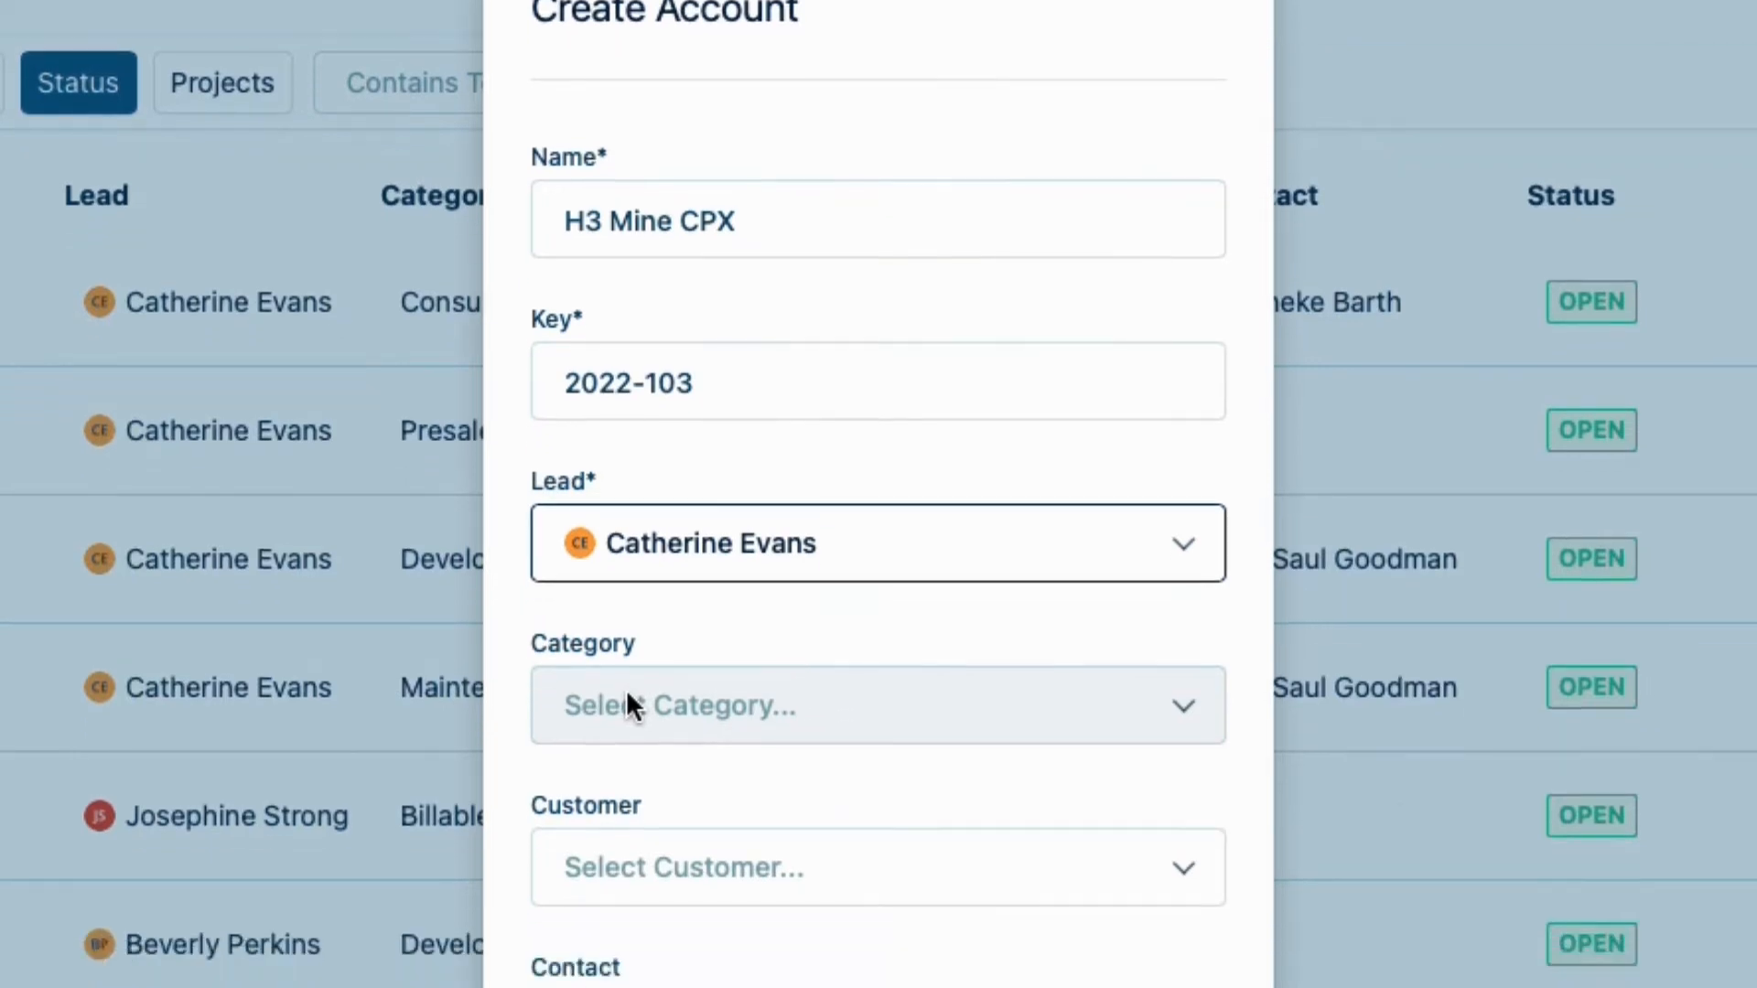
click(890, 233)
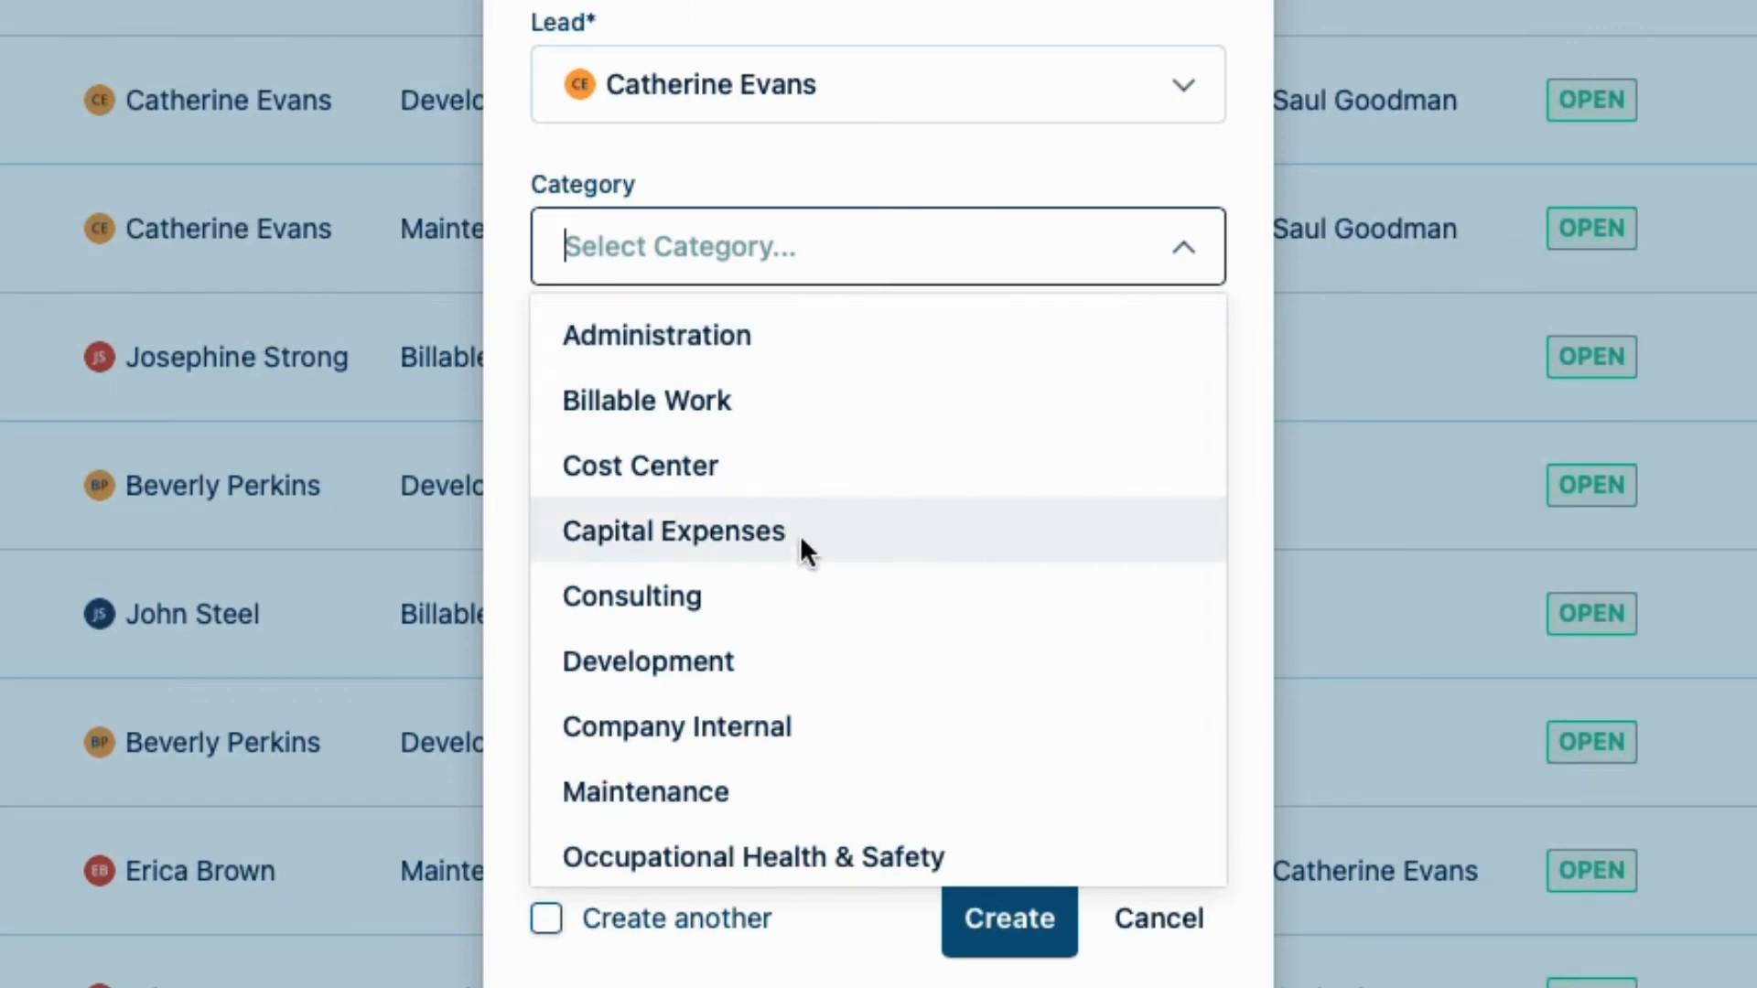
click(761, 656)
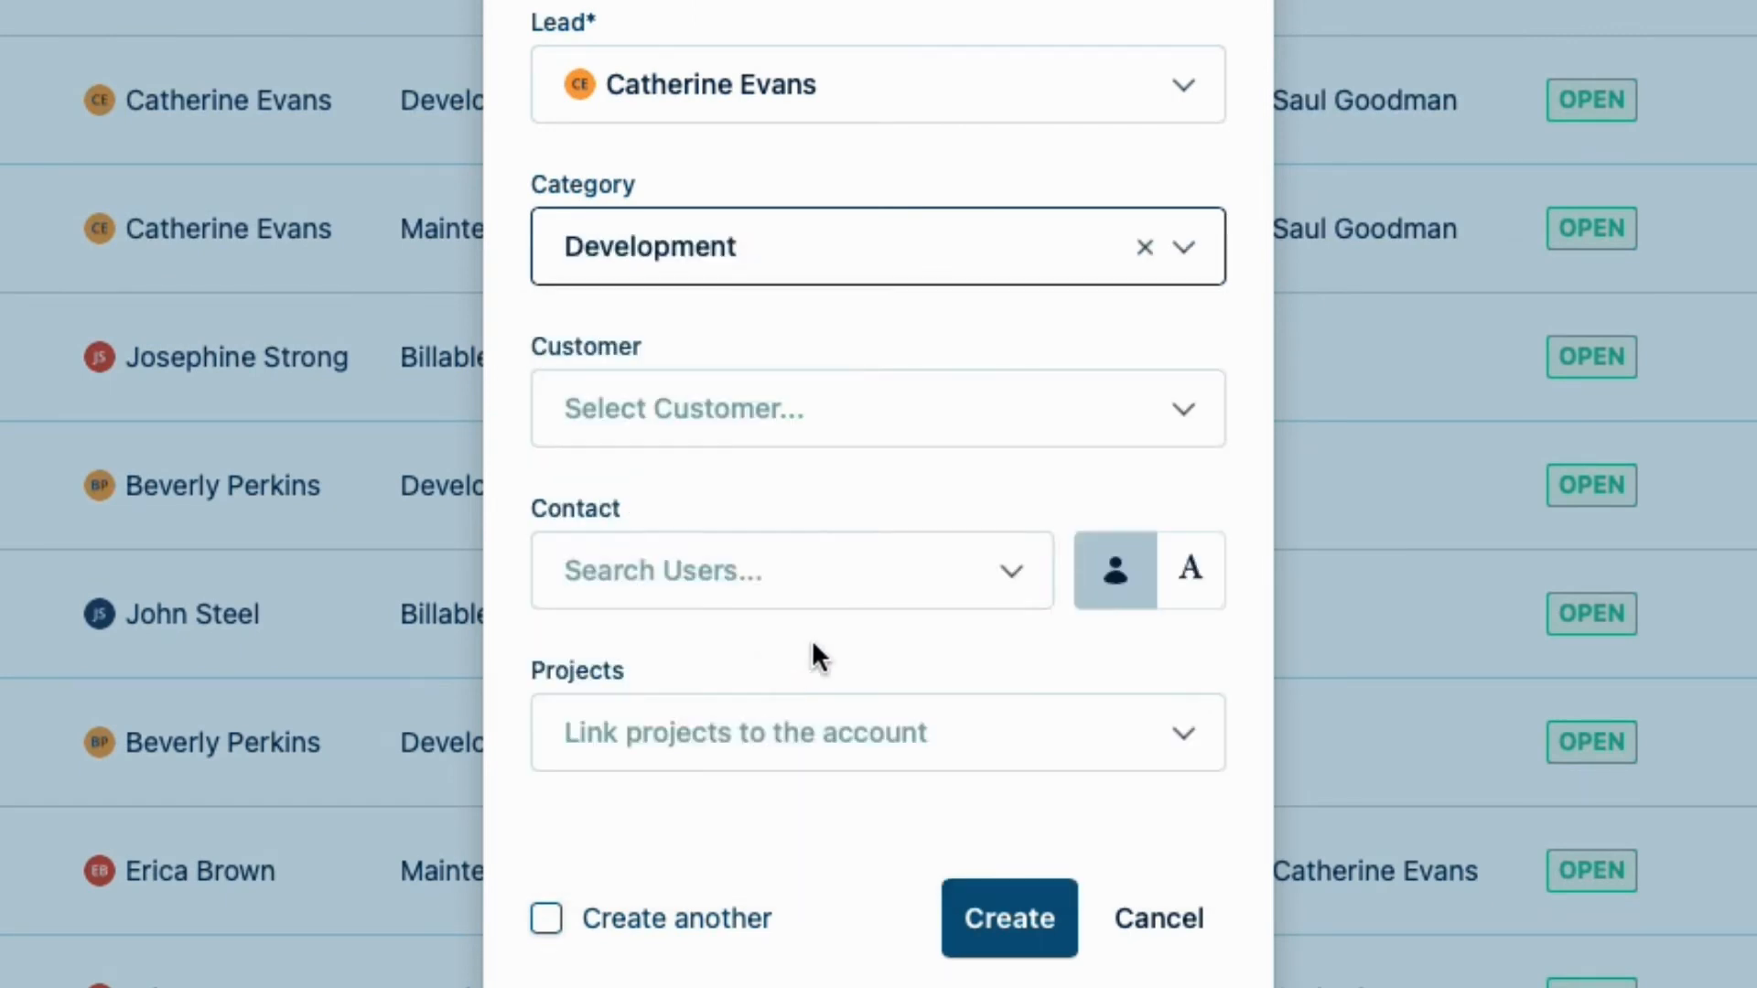
Set the new account's customer to 2022 and select a user as its contact.
click(1182, 406)
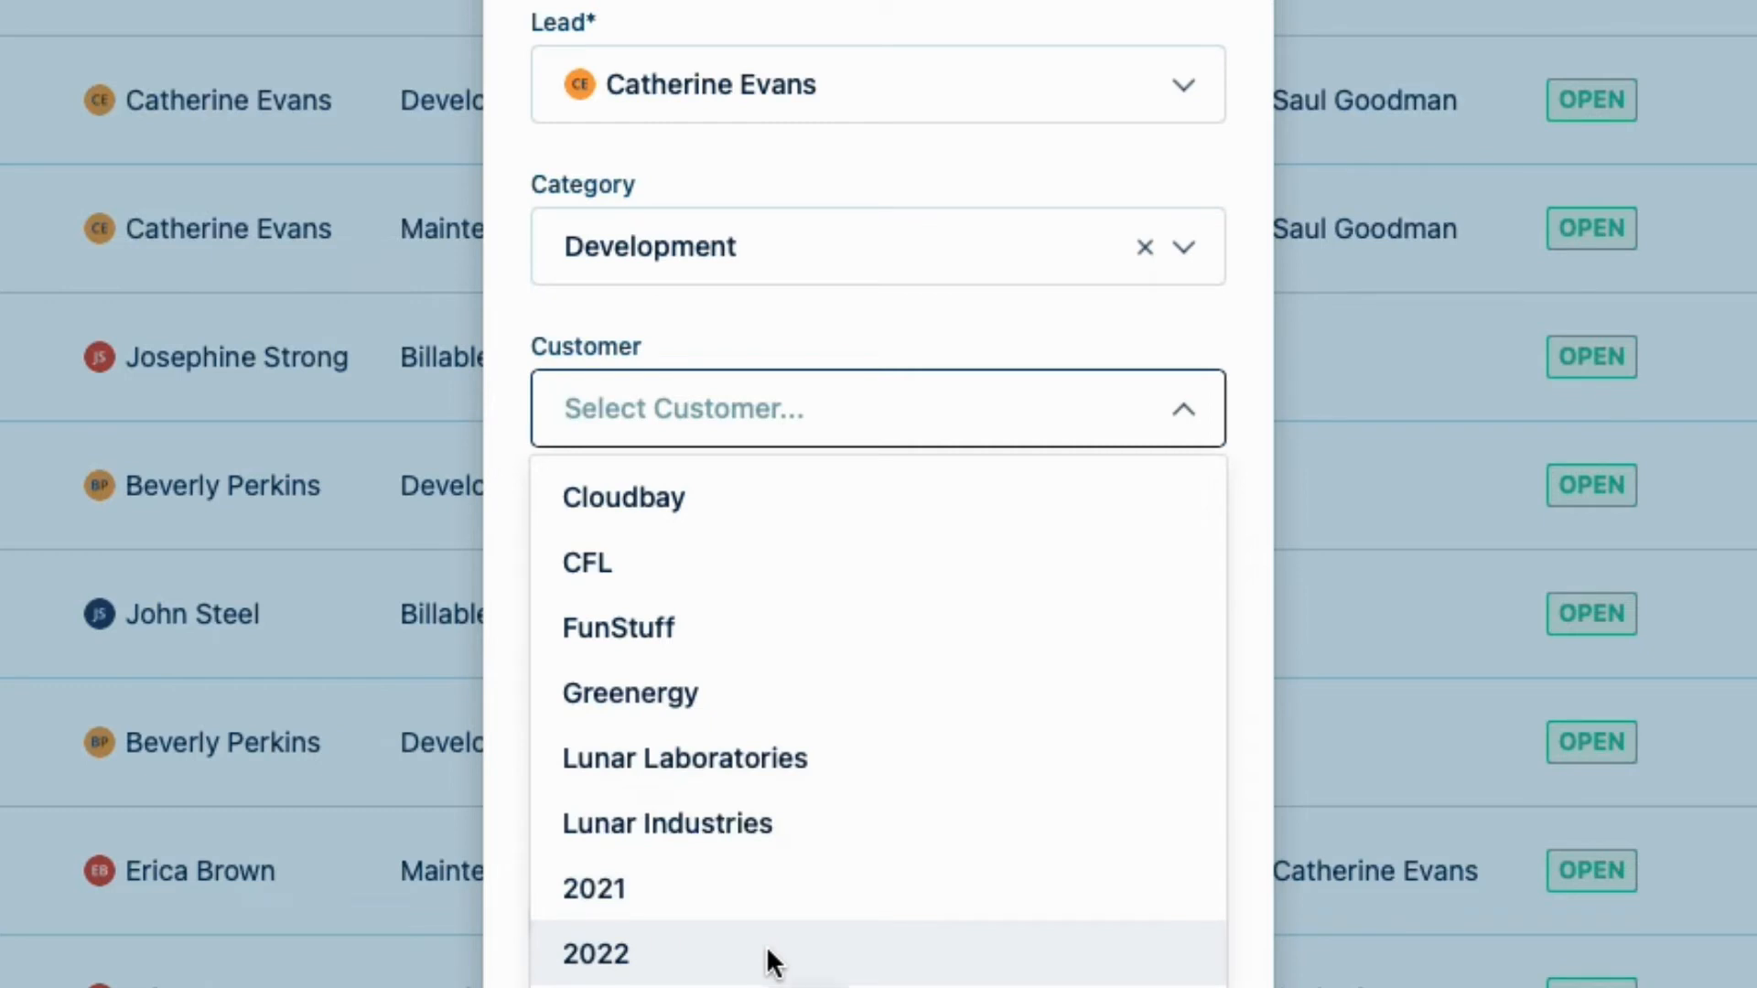
click(639, 965)
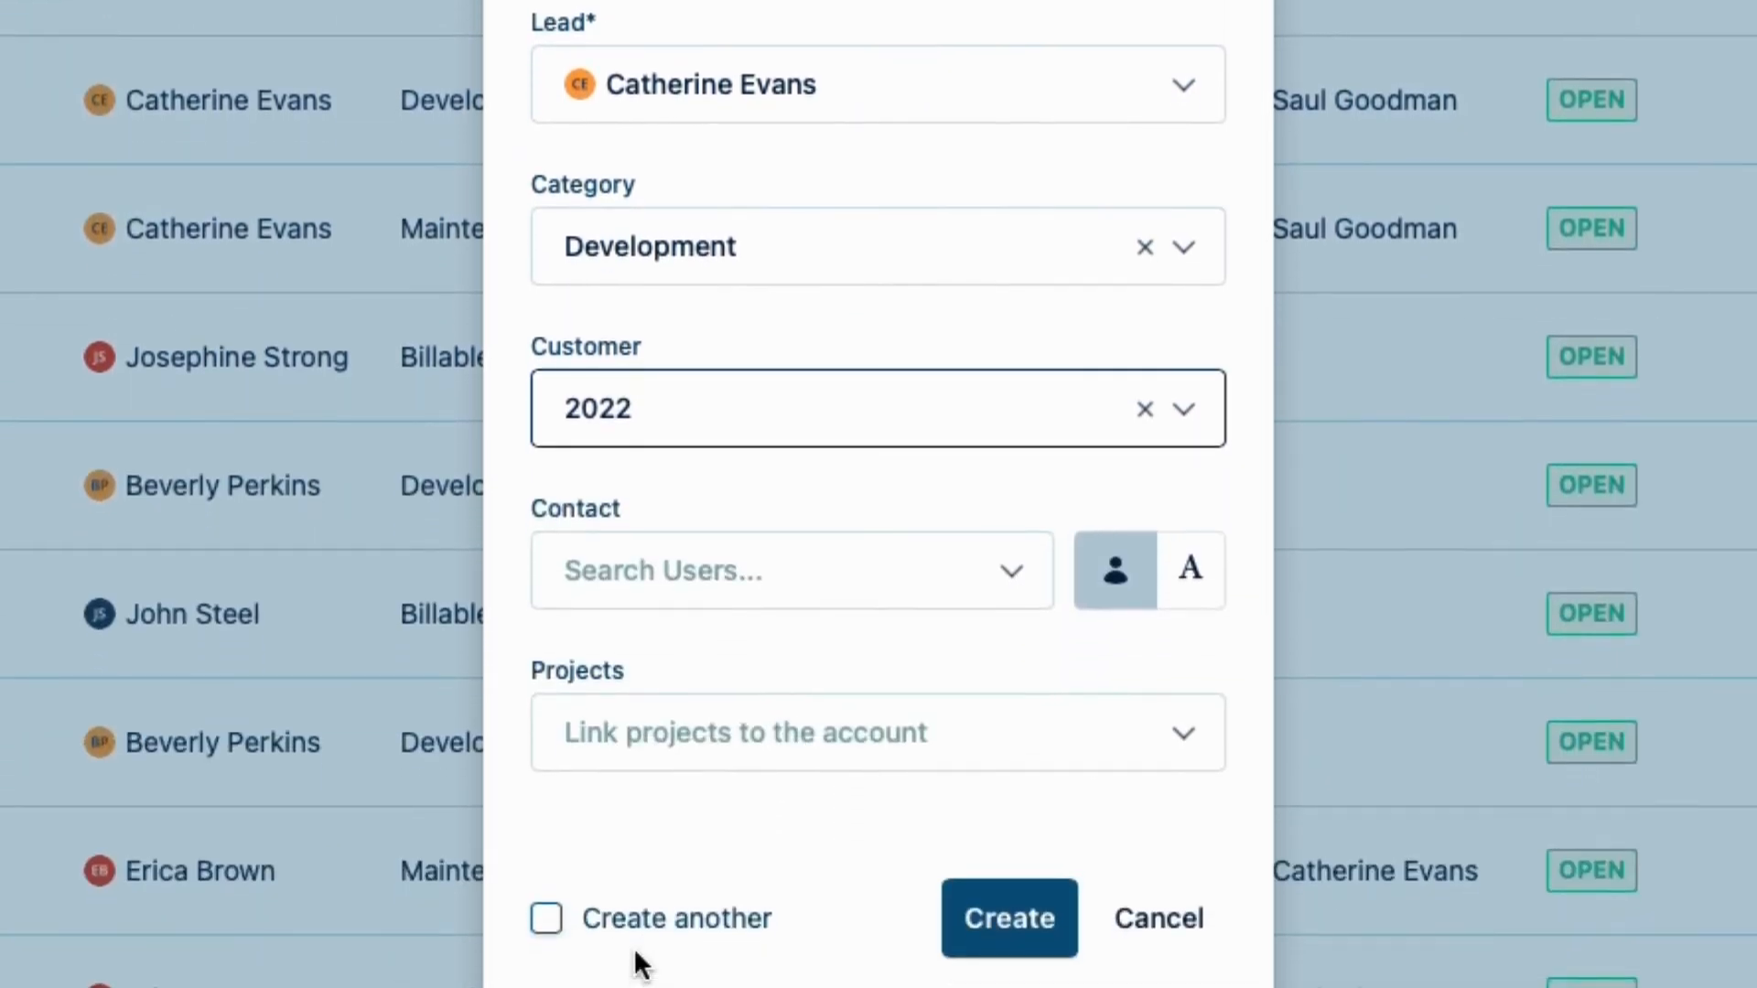
click(681, 565)
text(Sau)
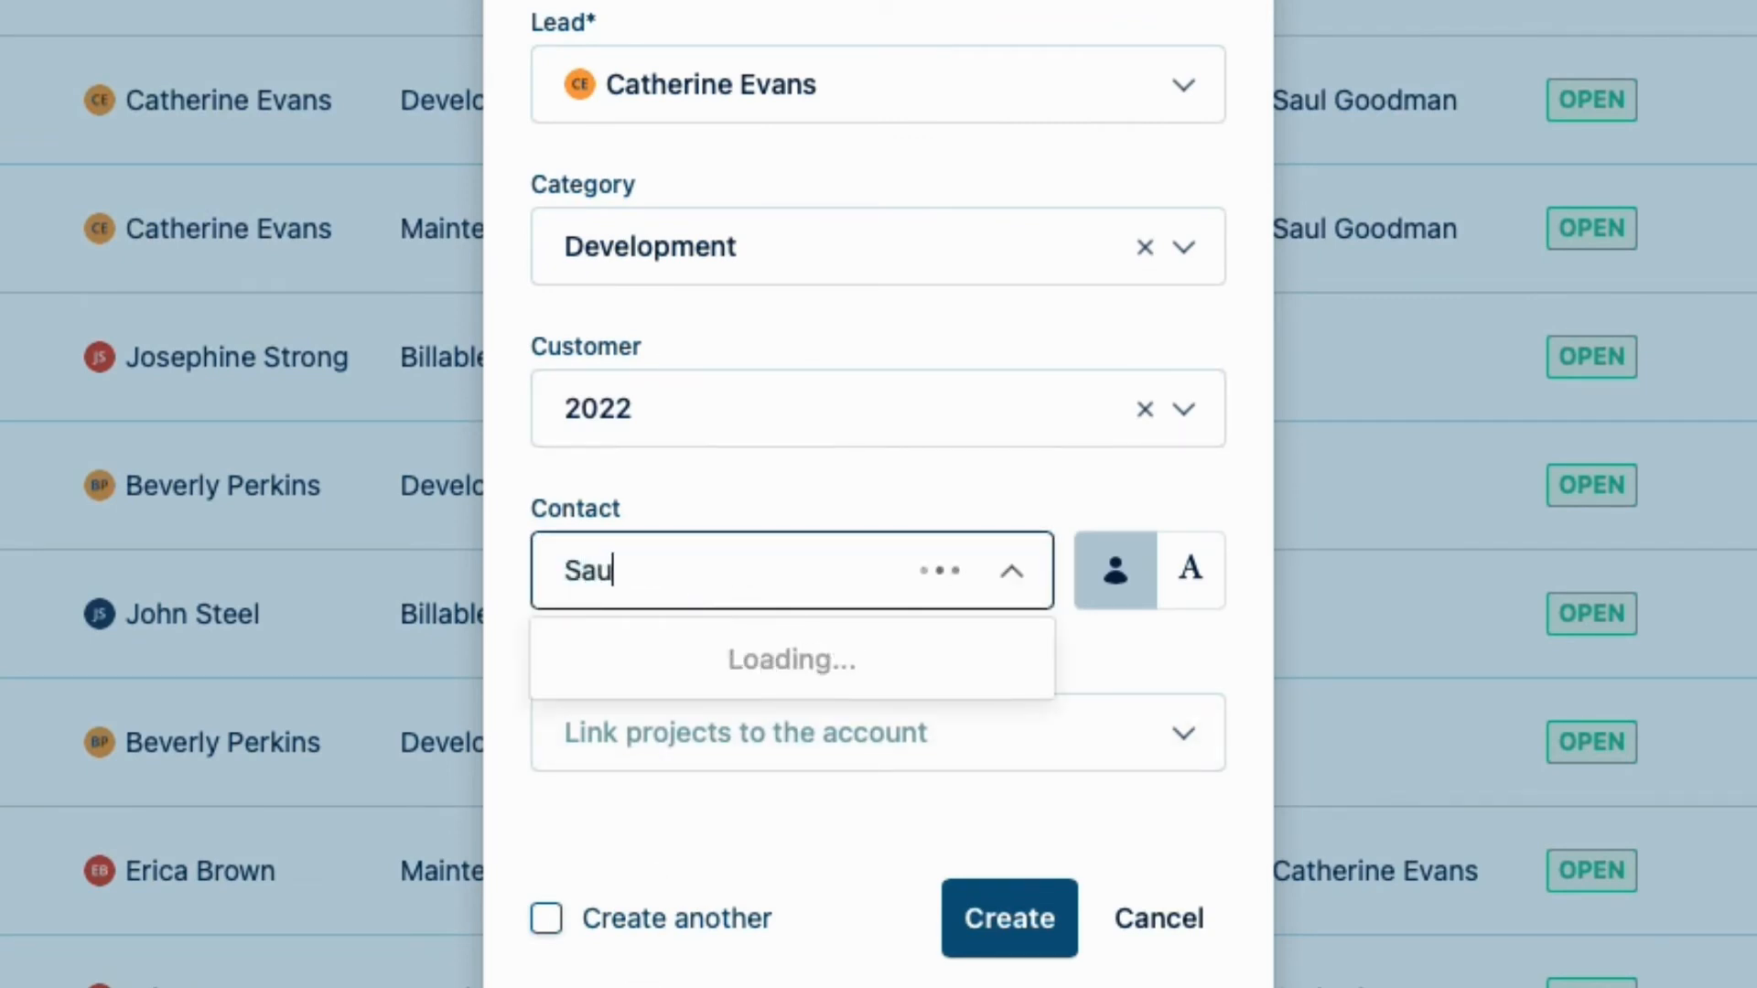
click(684, 657)
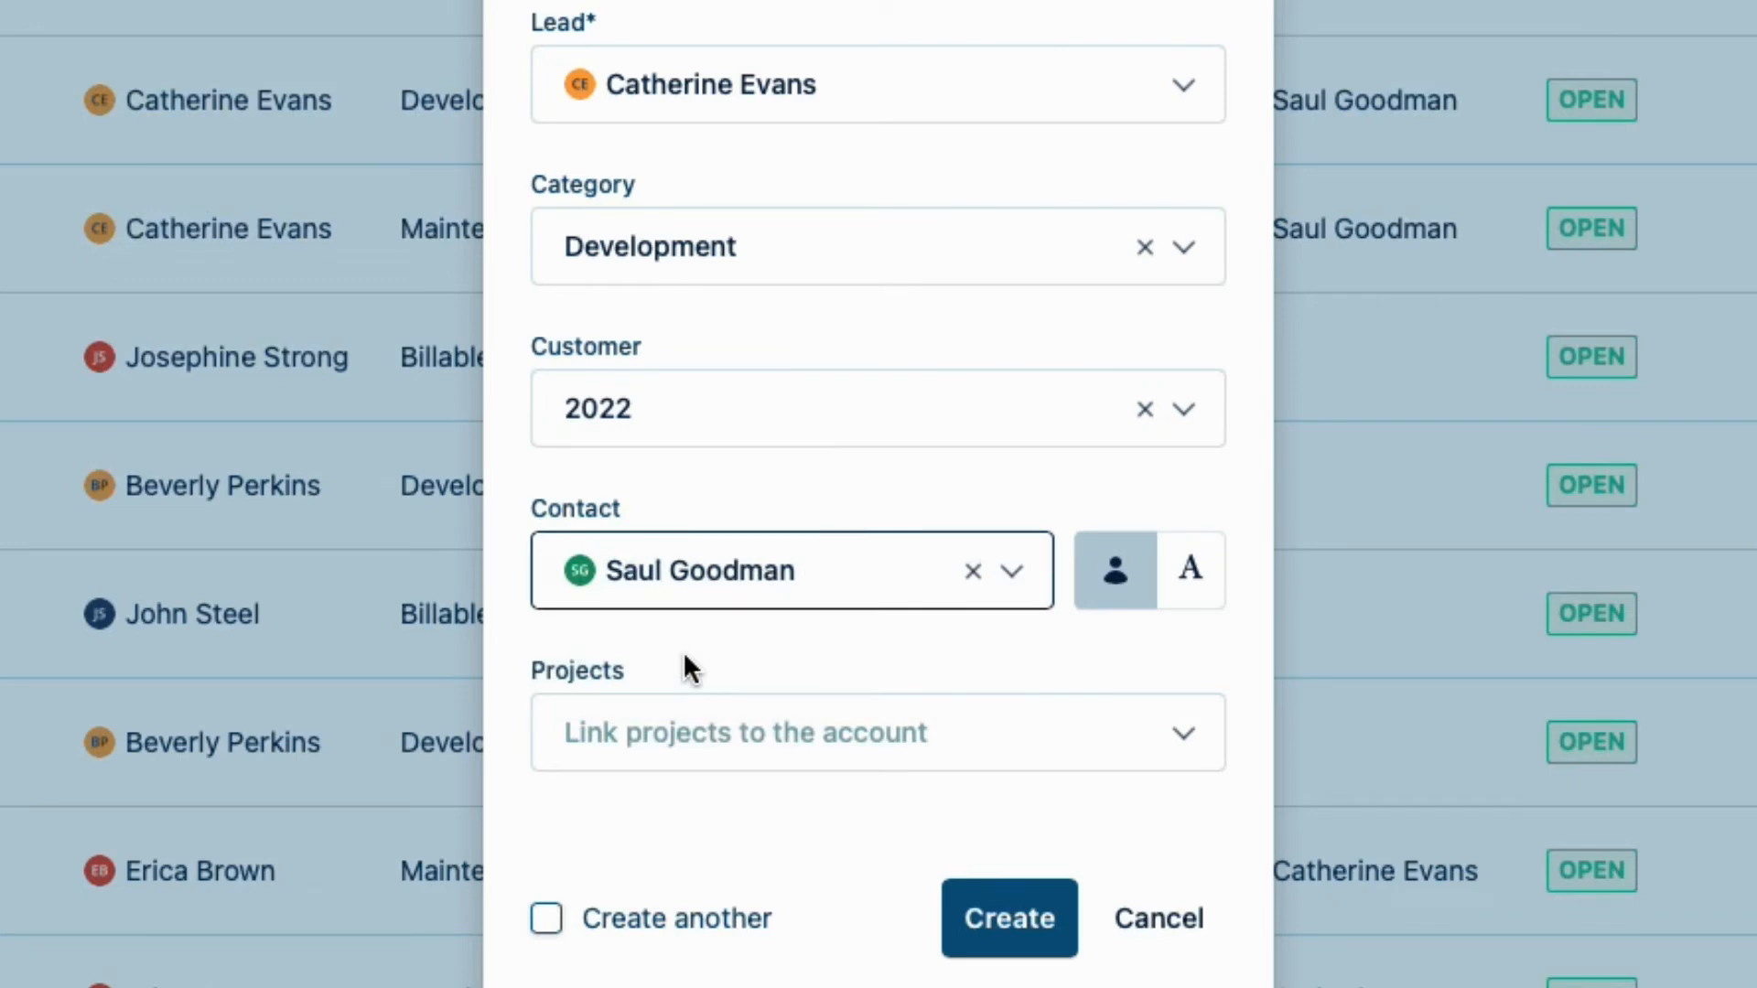
Link the projects H3 Mine App and Lunar Design to the new account.
scroll(683, 641, down, 3)
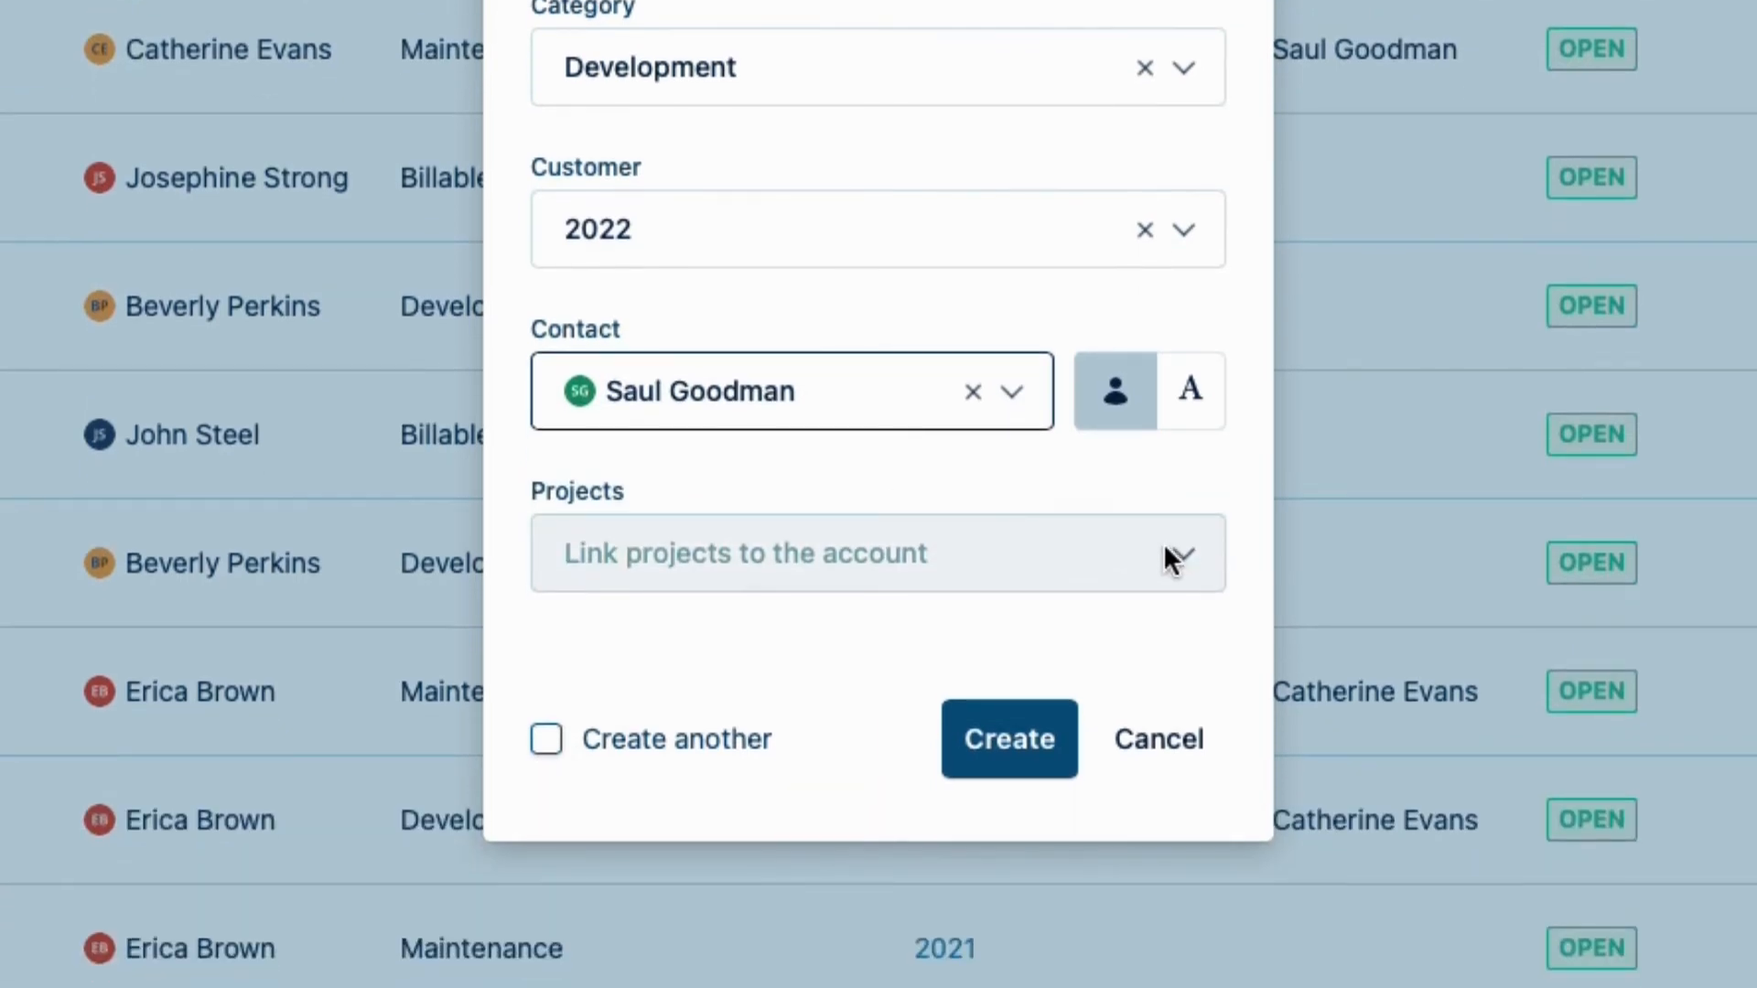
click(1164, 544)
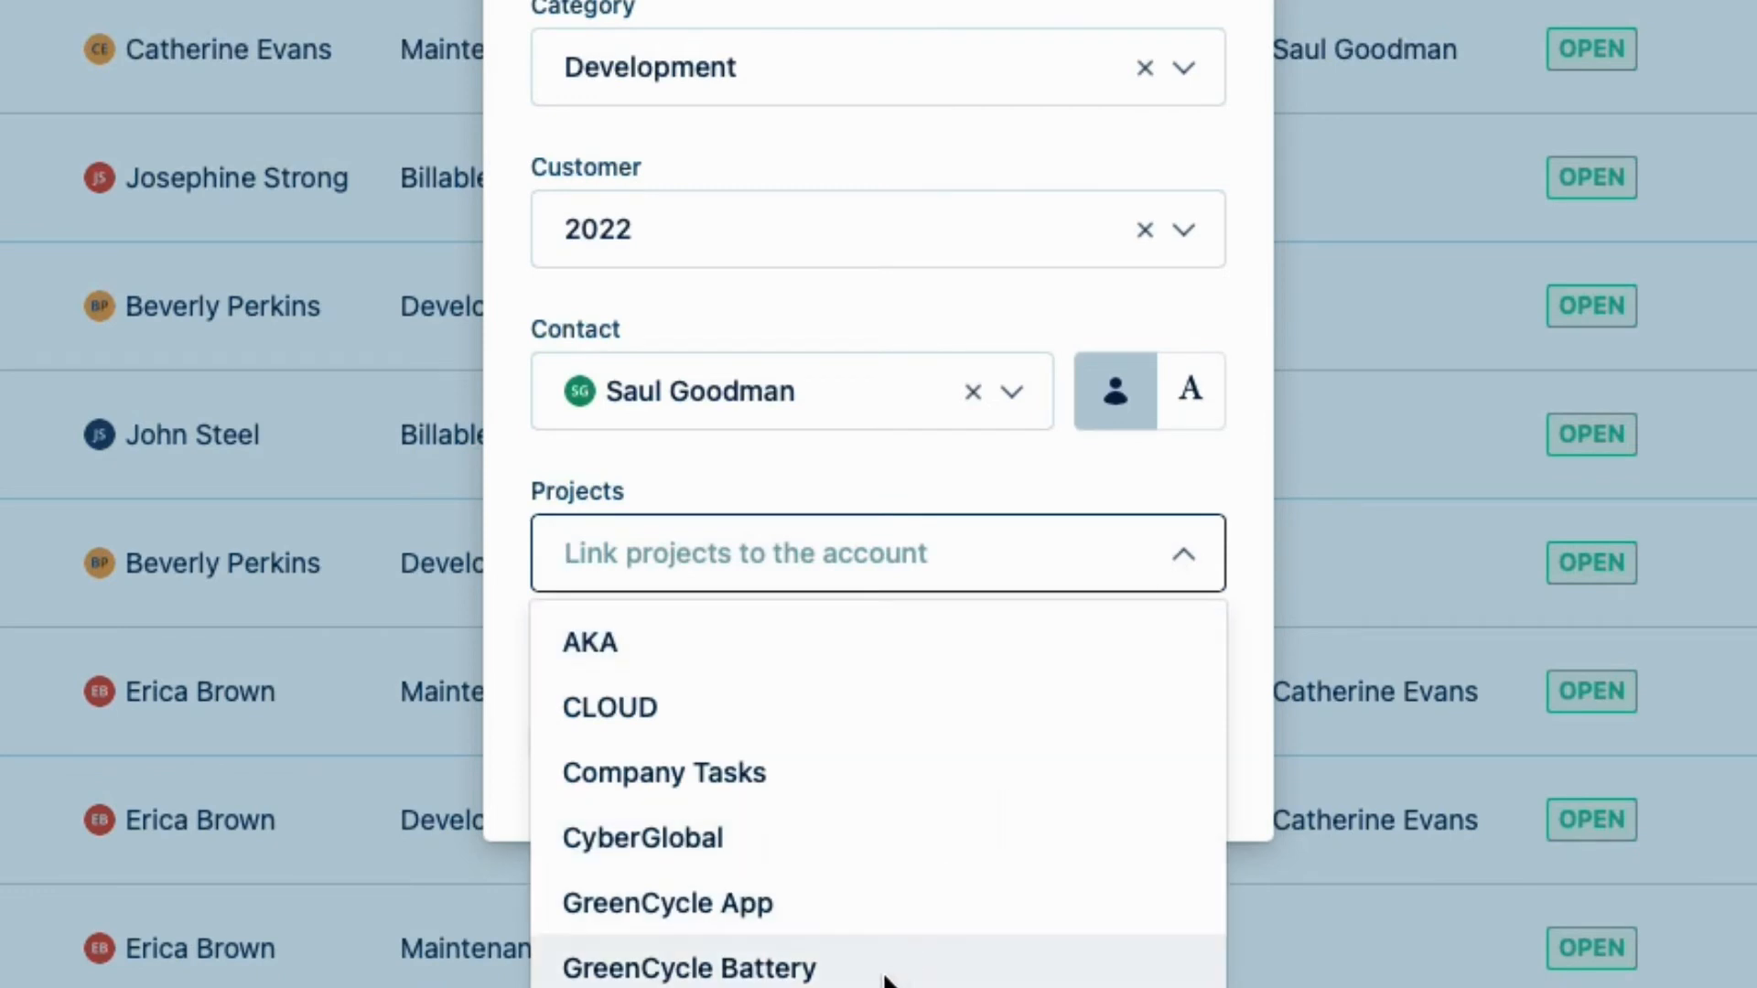
scroll(886, 981, down, 4)
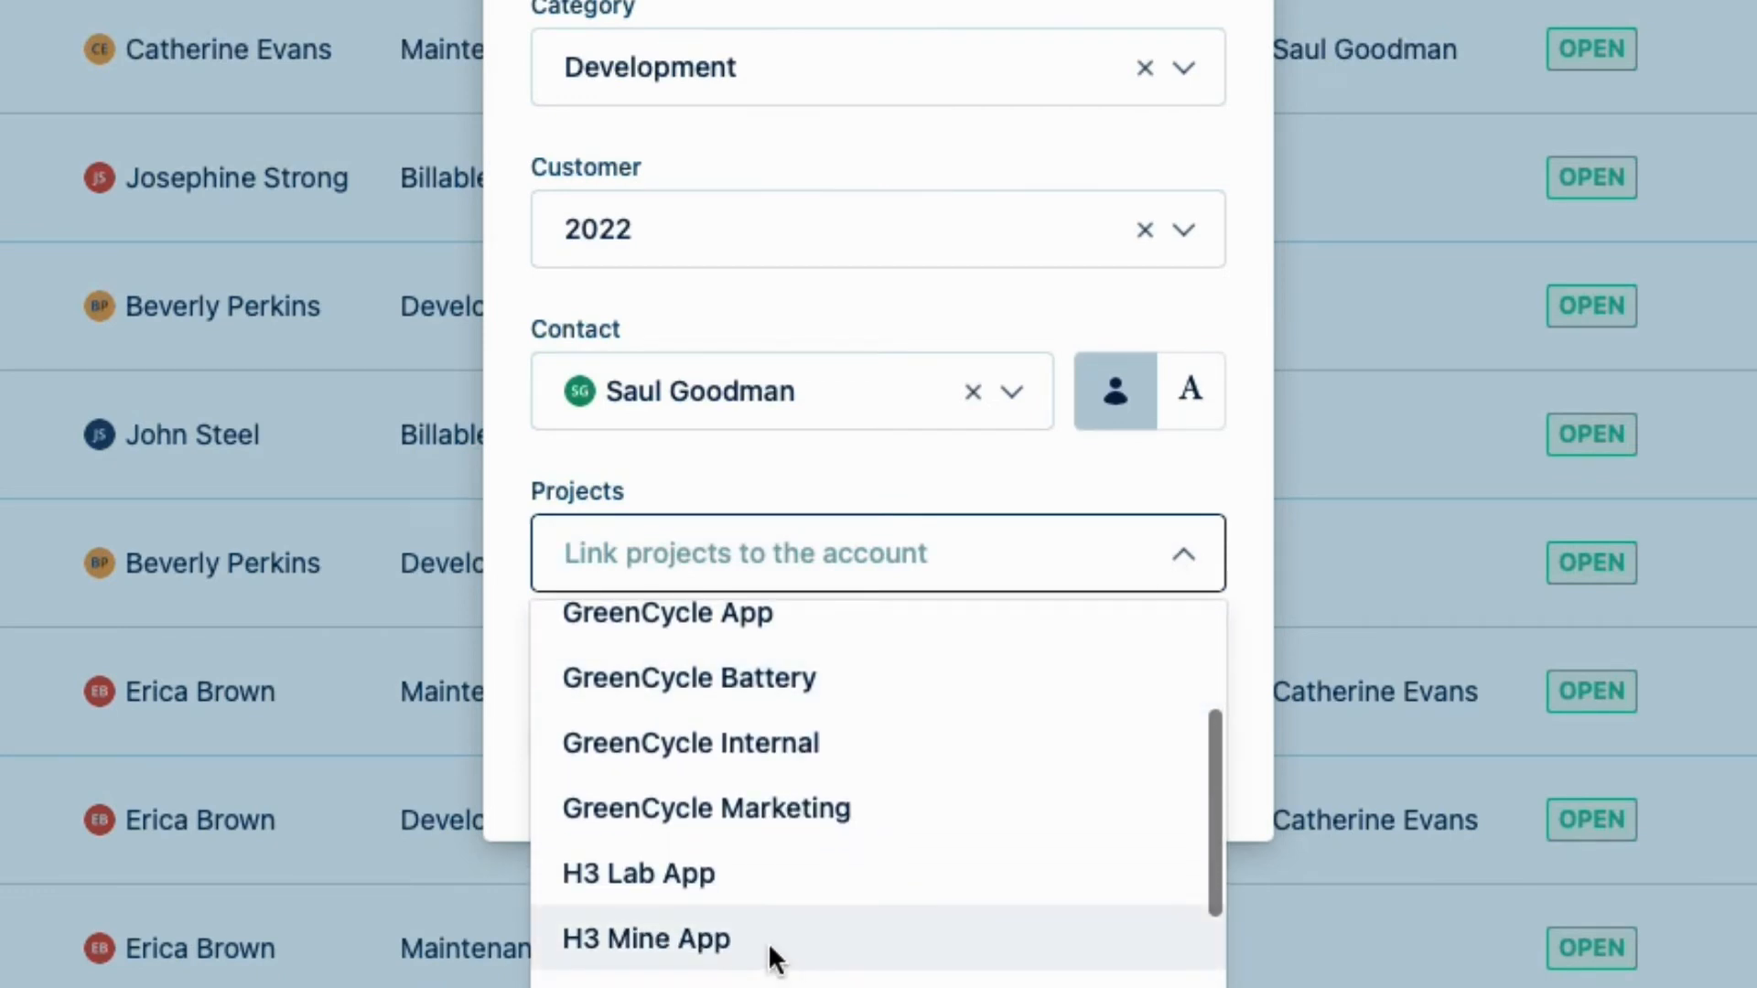
click(767, 926)
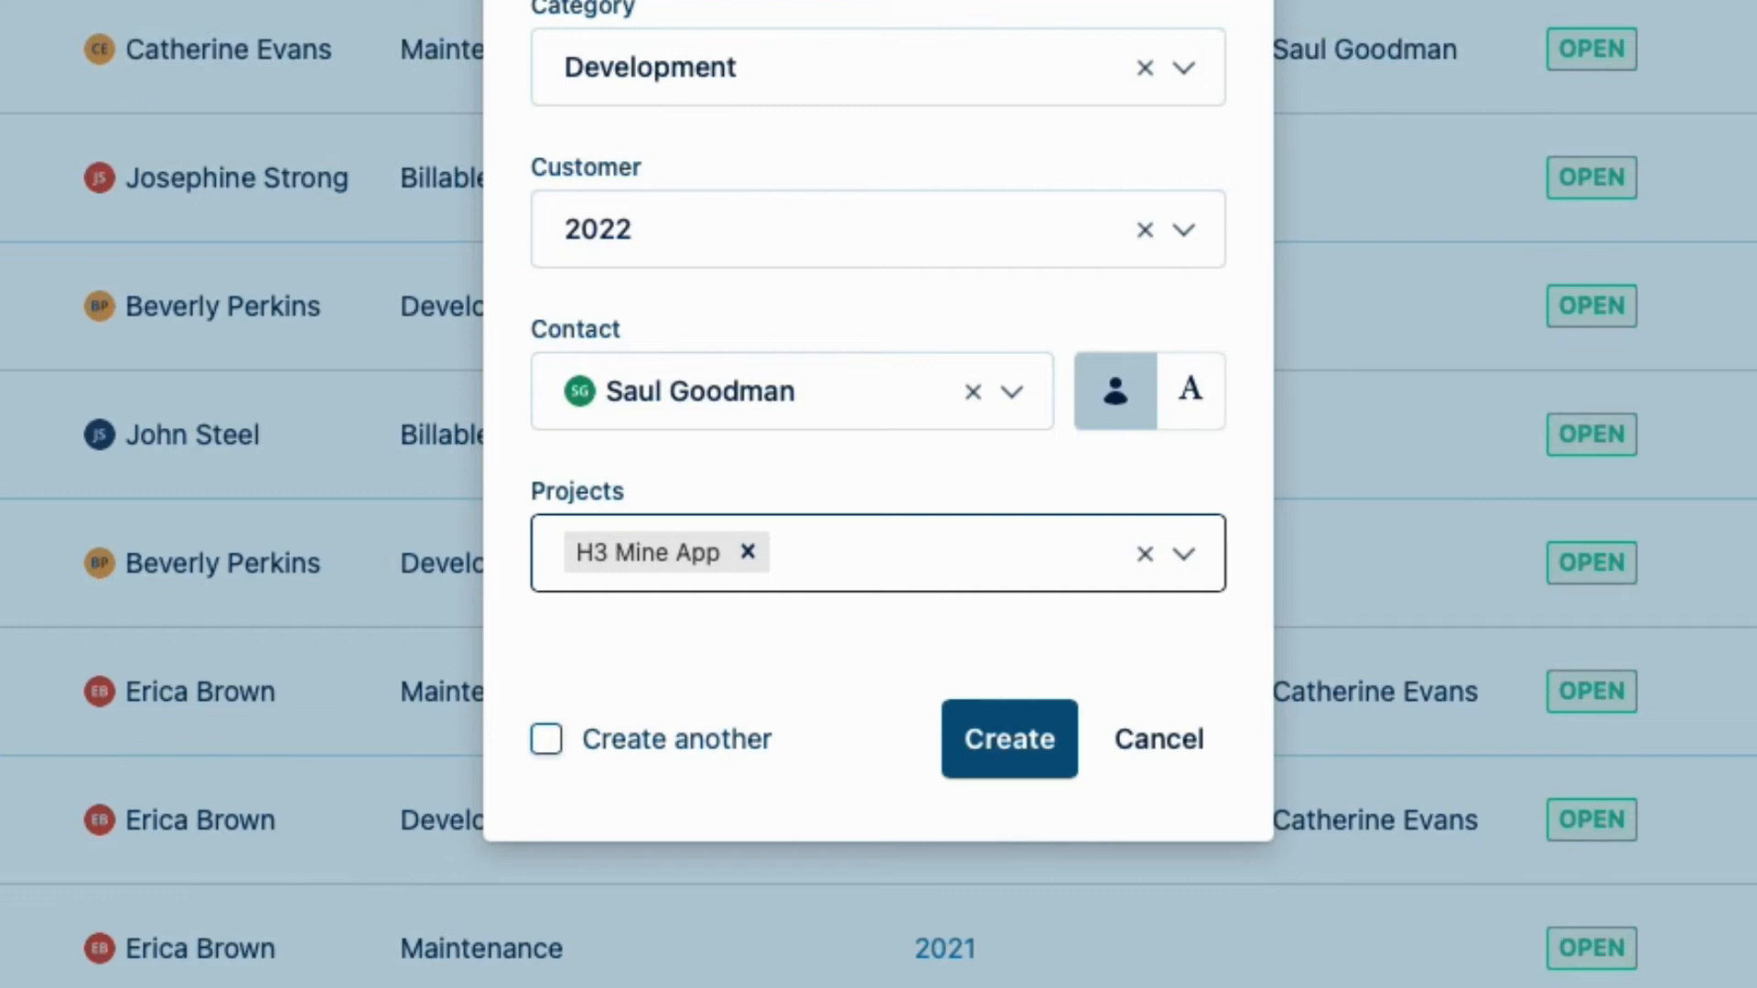
text(Lu)
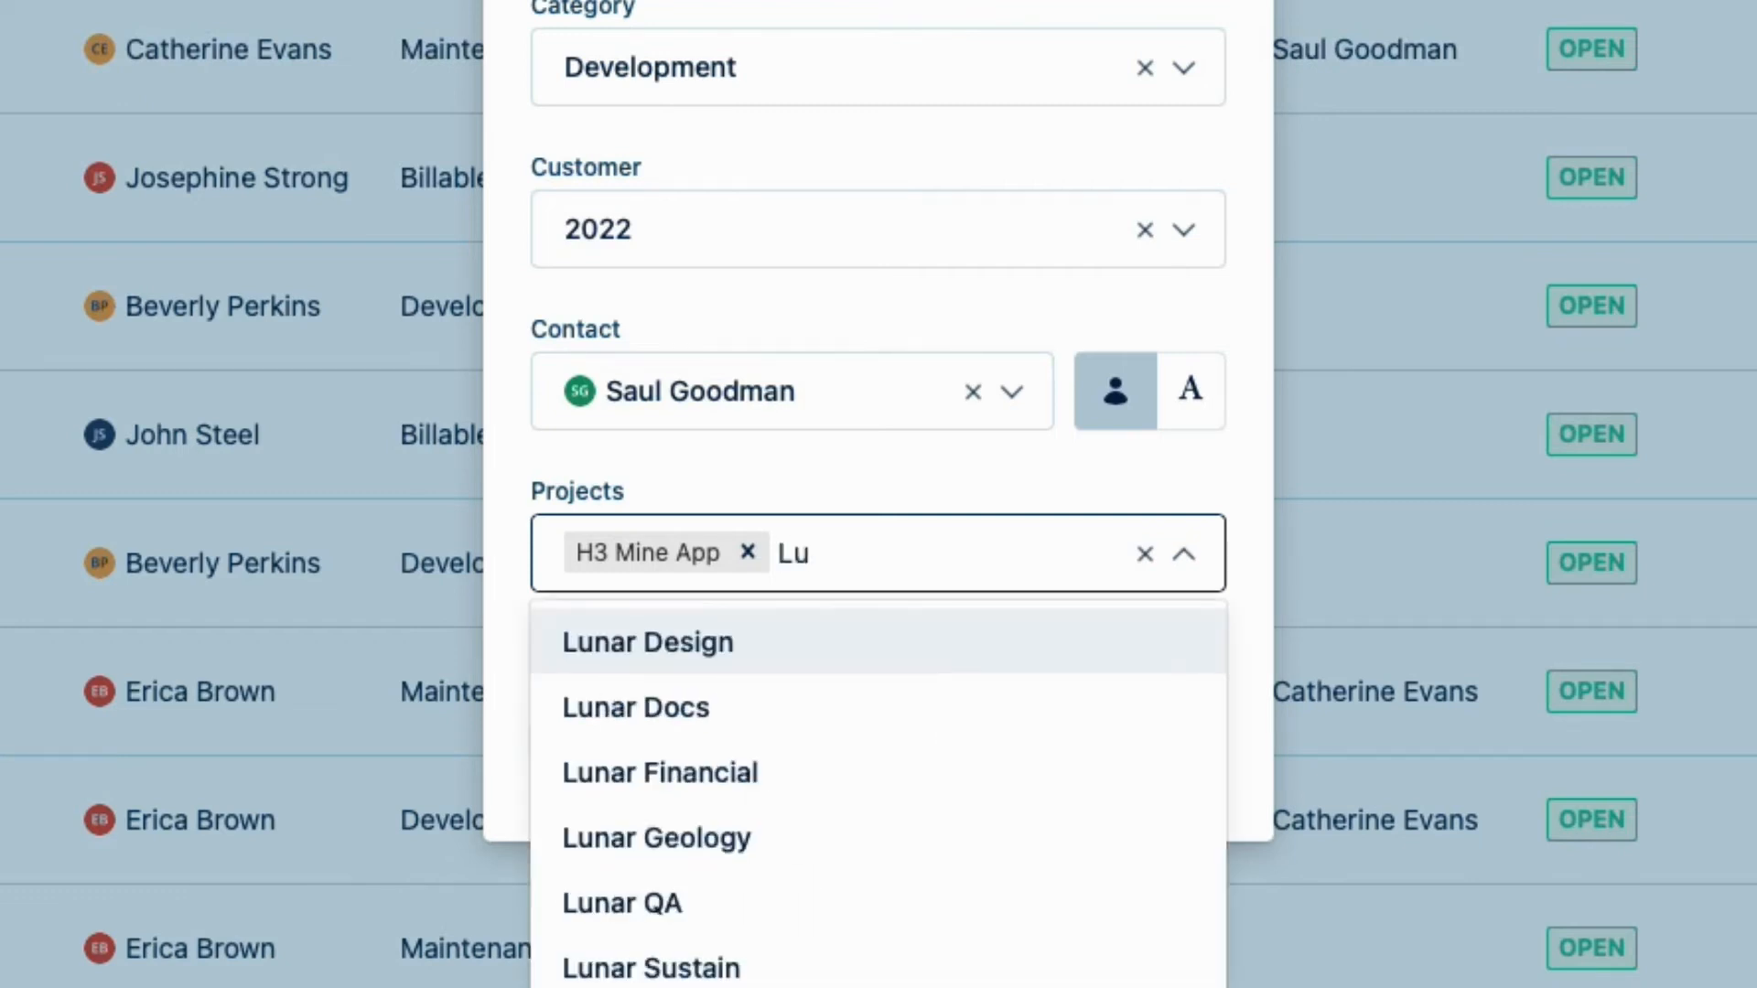
click(749, 640)
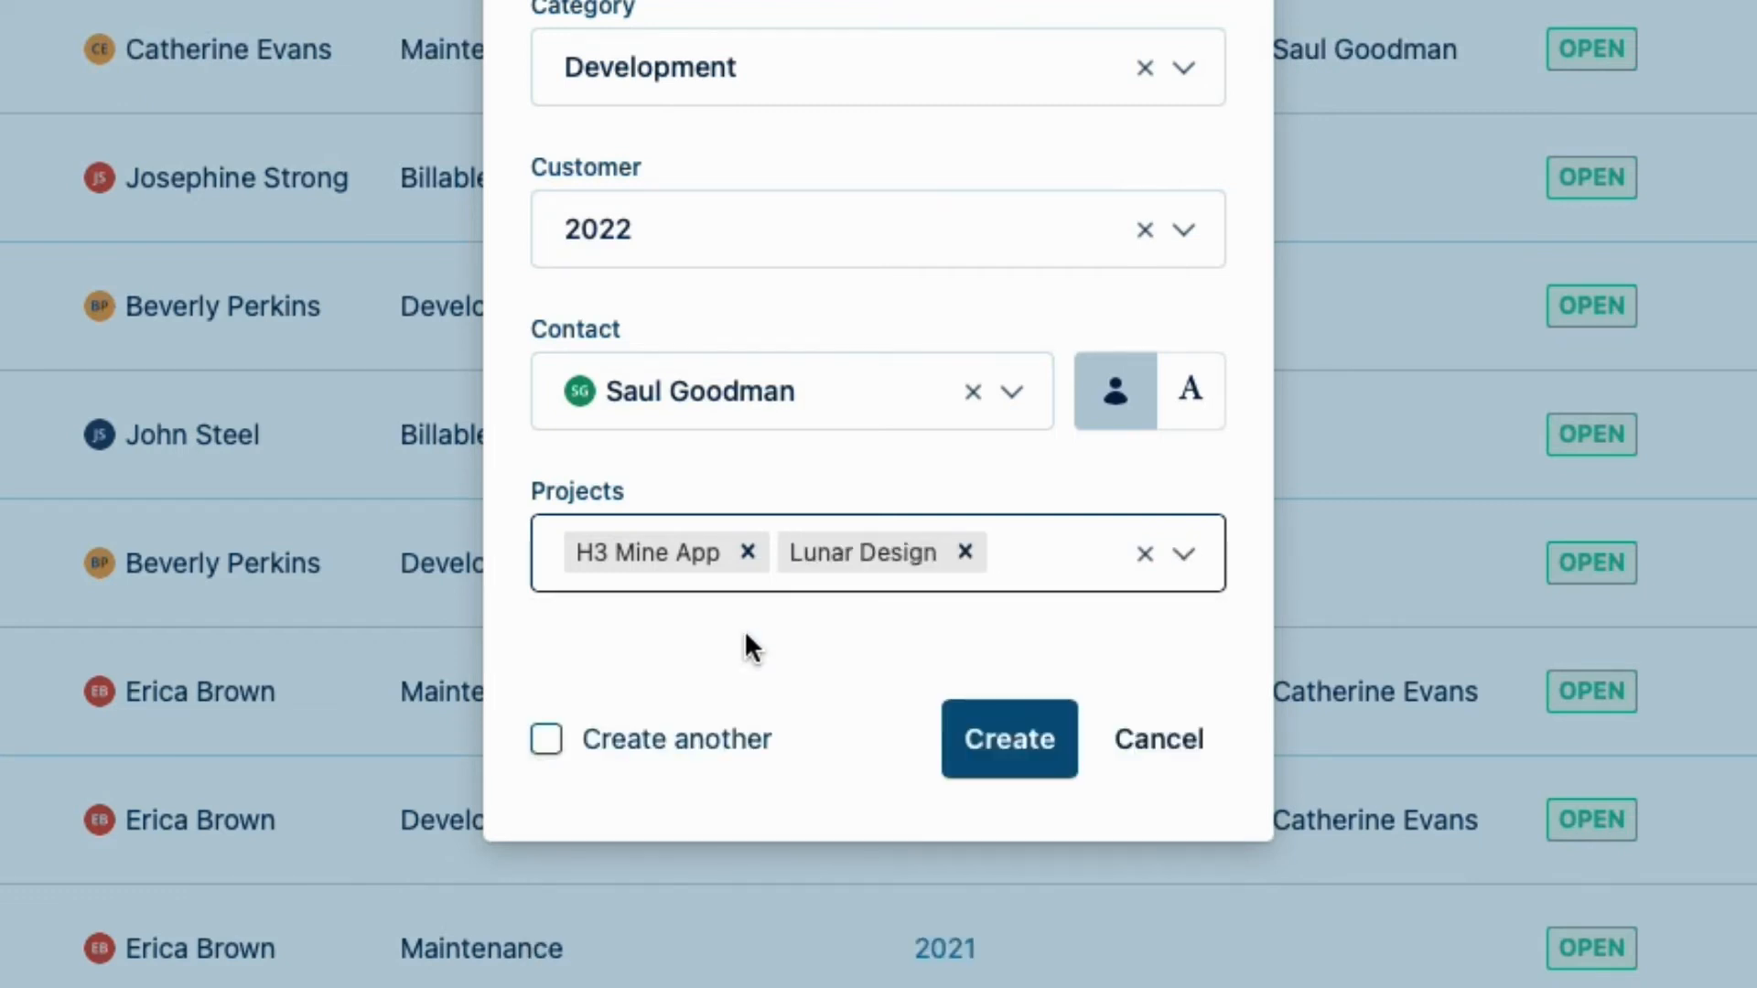
Link the projects Lunar Docs and Lunar QA to the H3 Mine CPX account, and create it with the option to create another.
text(Lu)
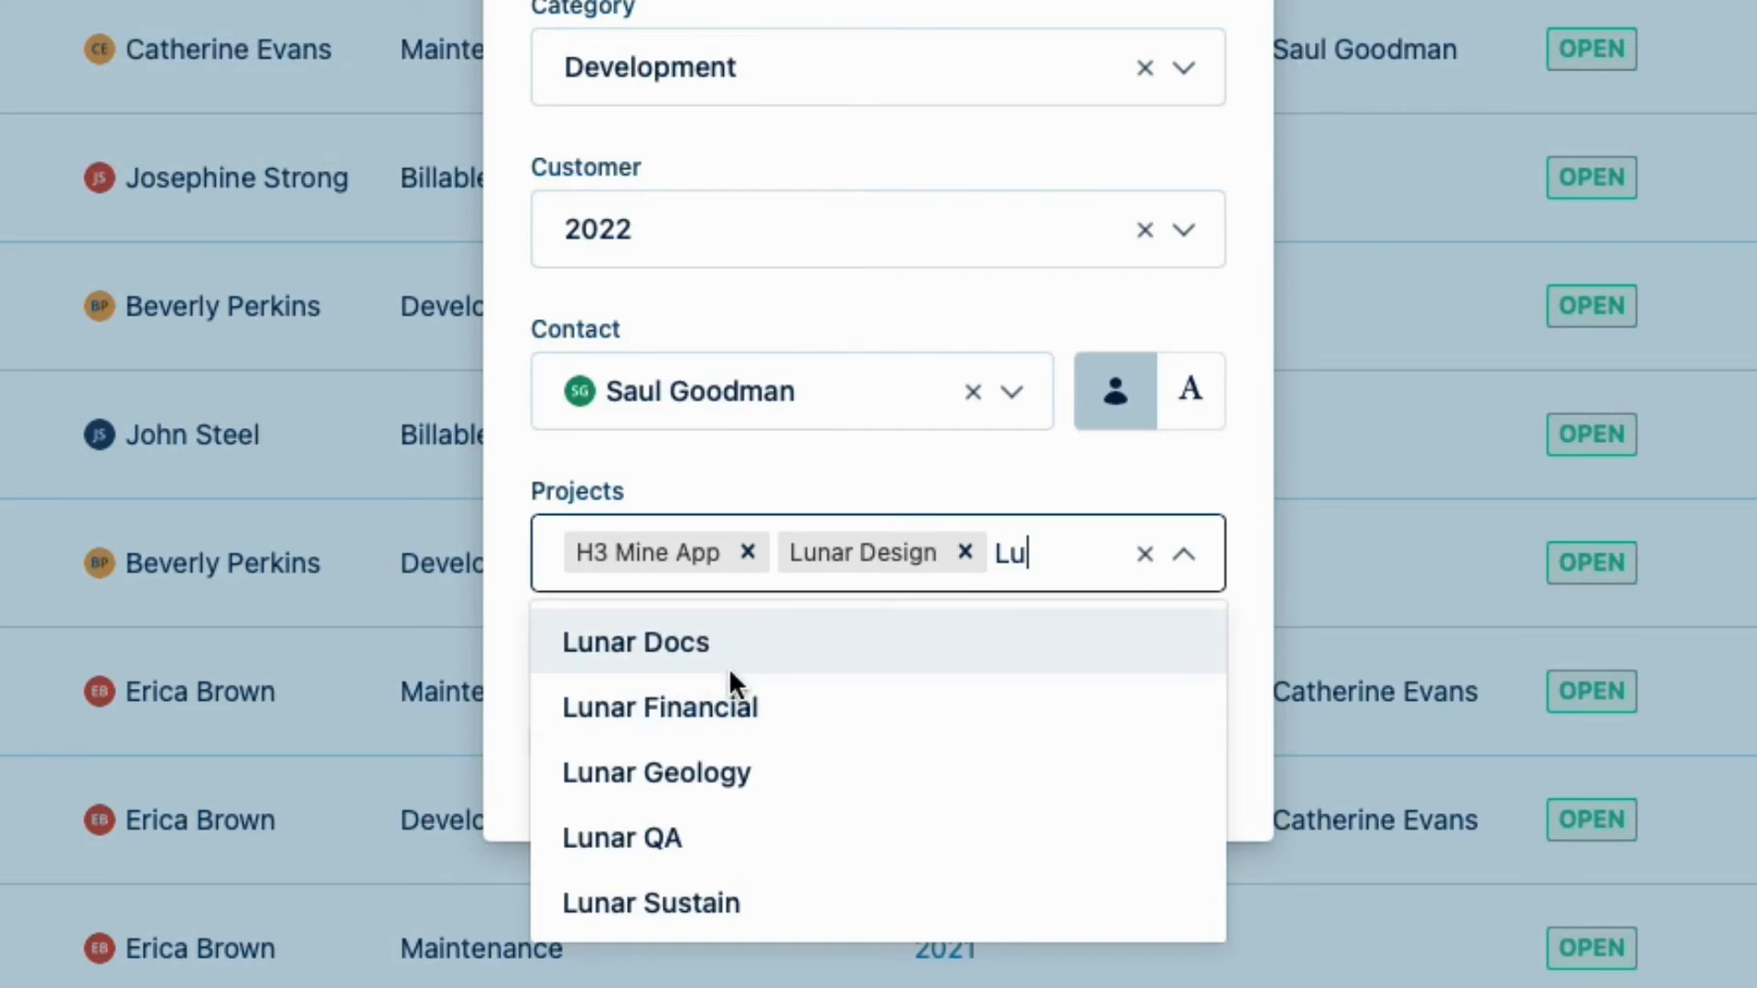
click(718, 640)
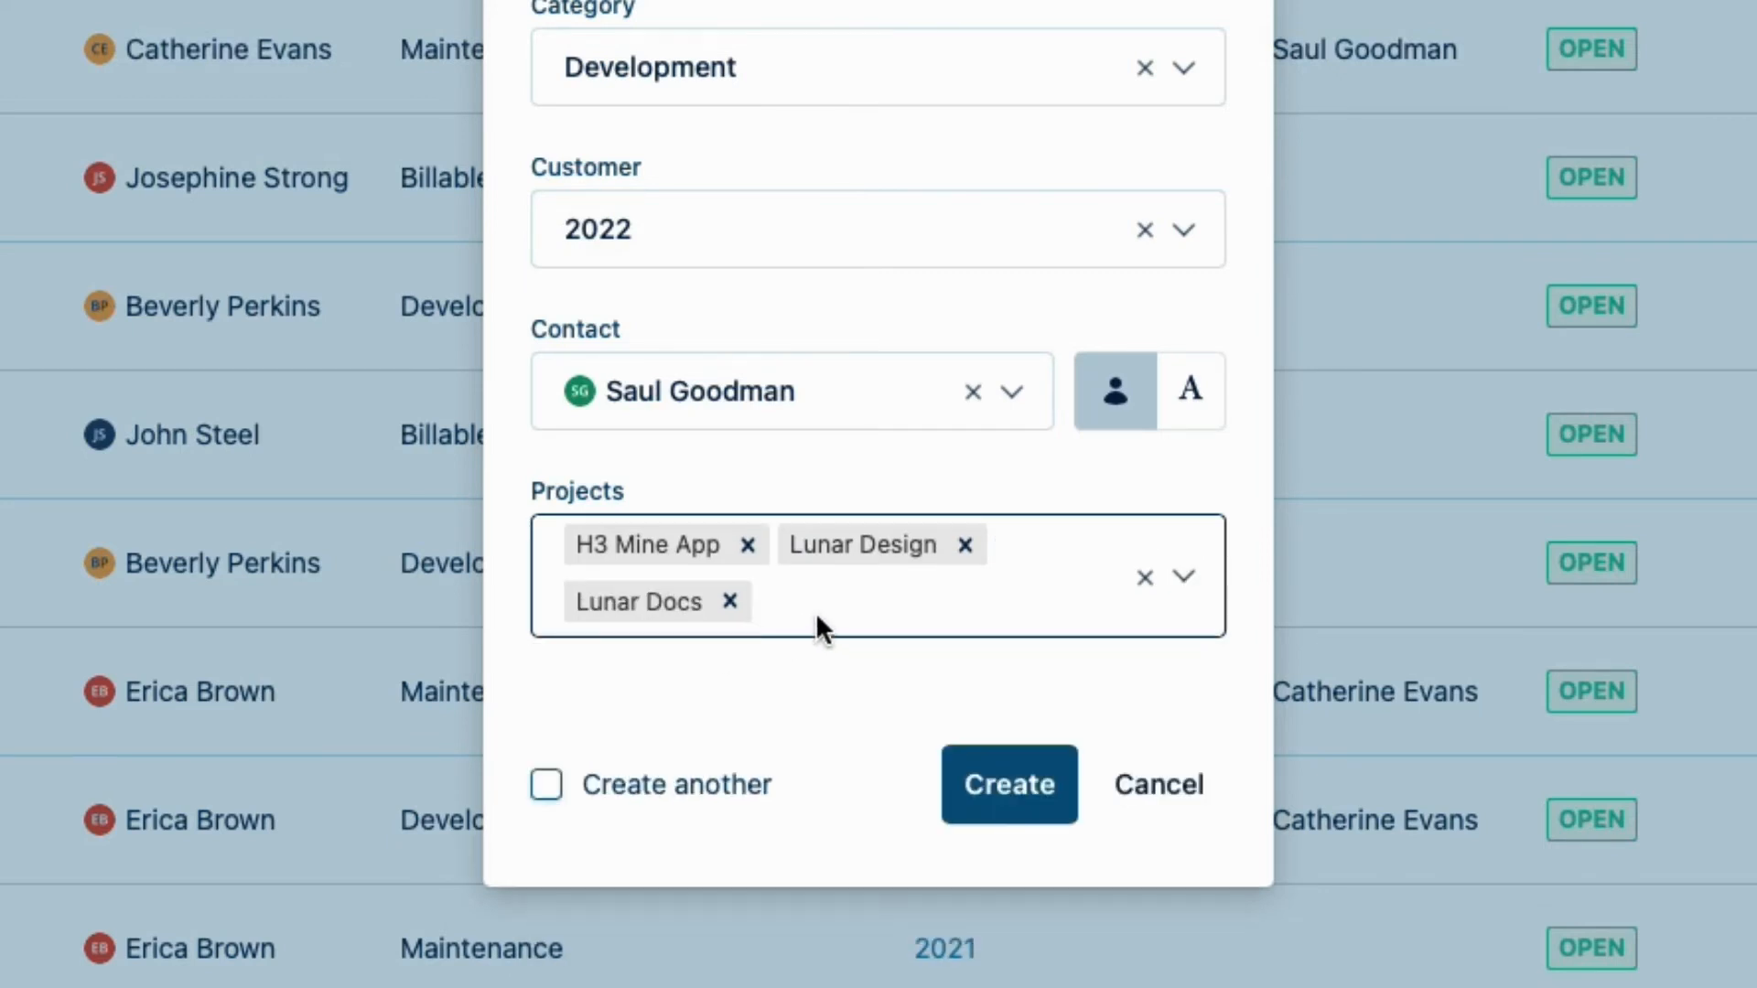
text(Lu)
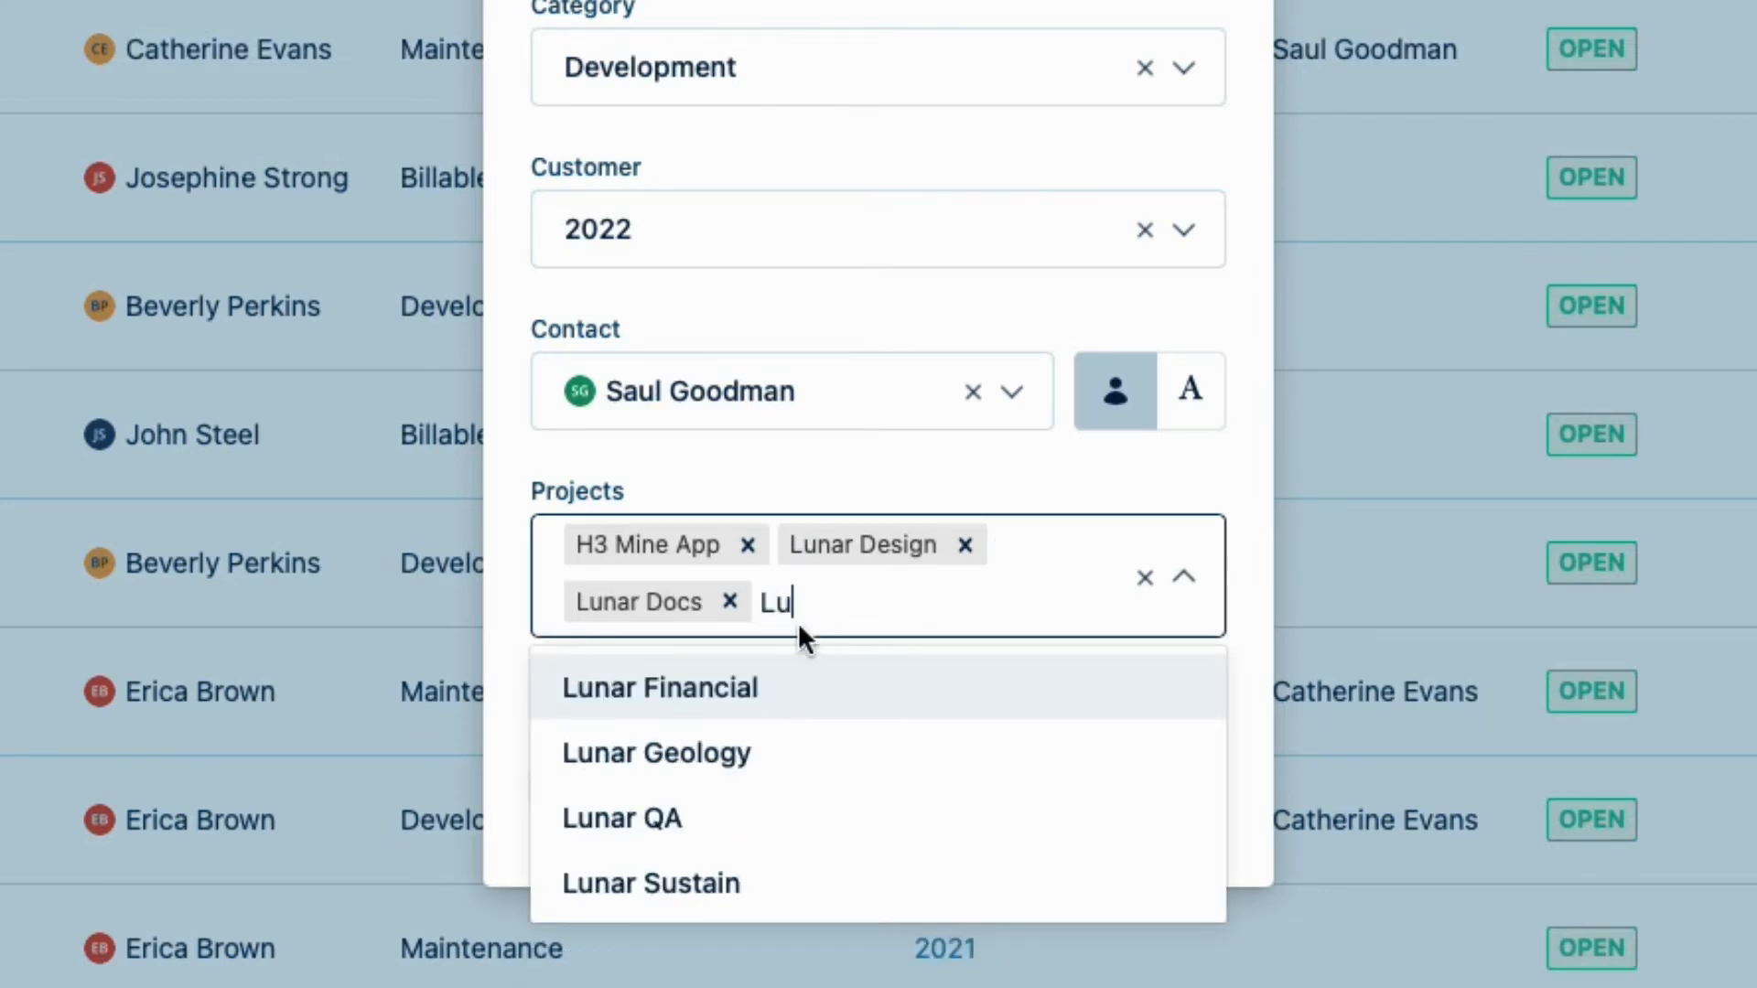
click(618, 819)
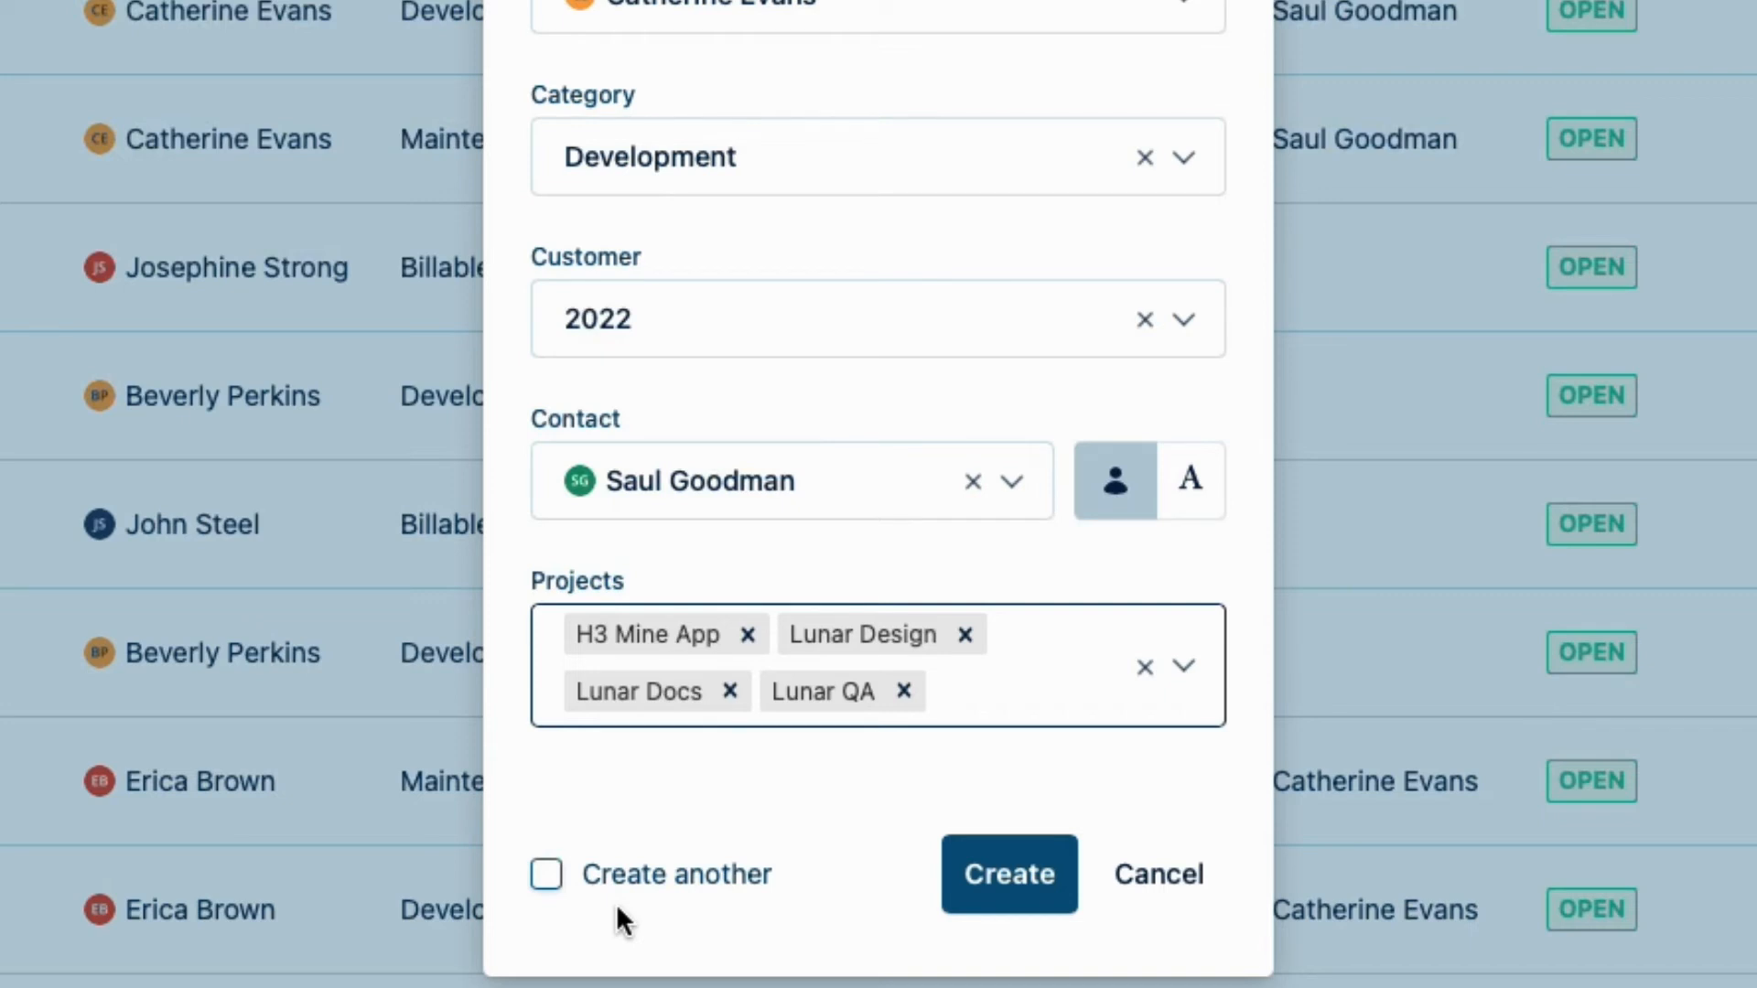
click(547, 876)
click(1012, 887)
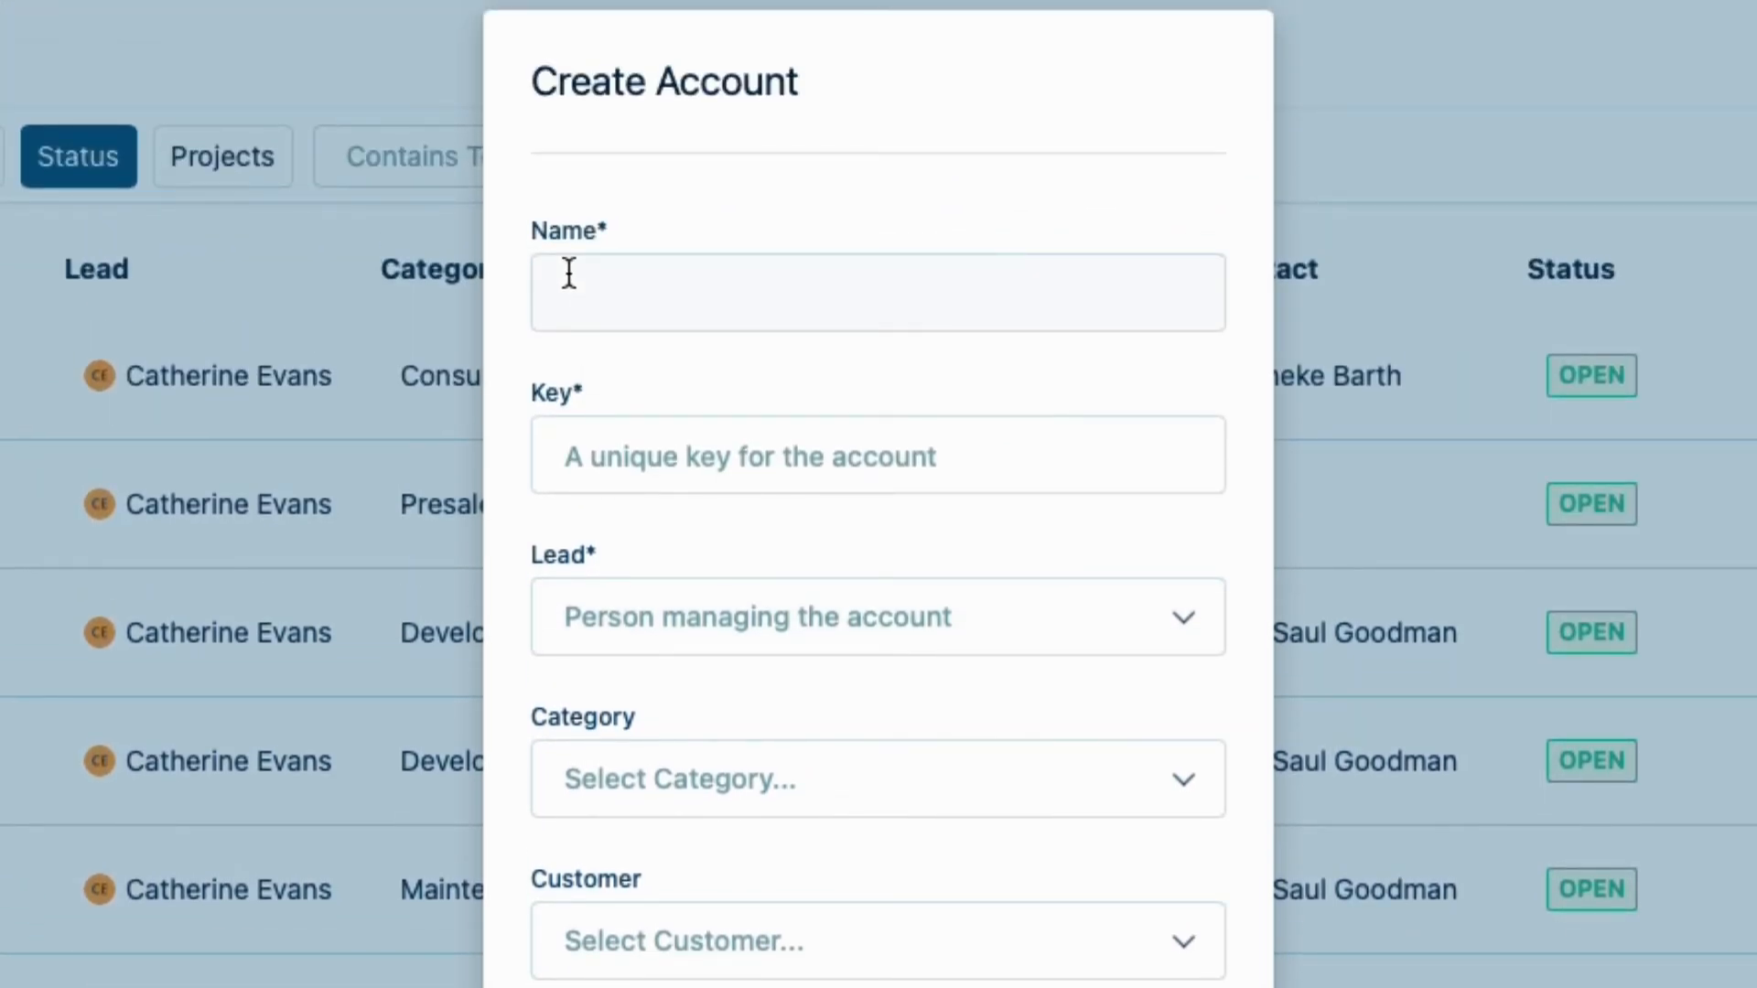
Name the next account H3 Mine Maintain OPX and replace its suggested key with 2022-202.
click(568, 272)
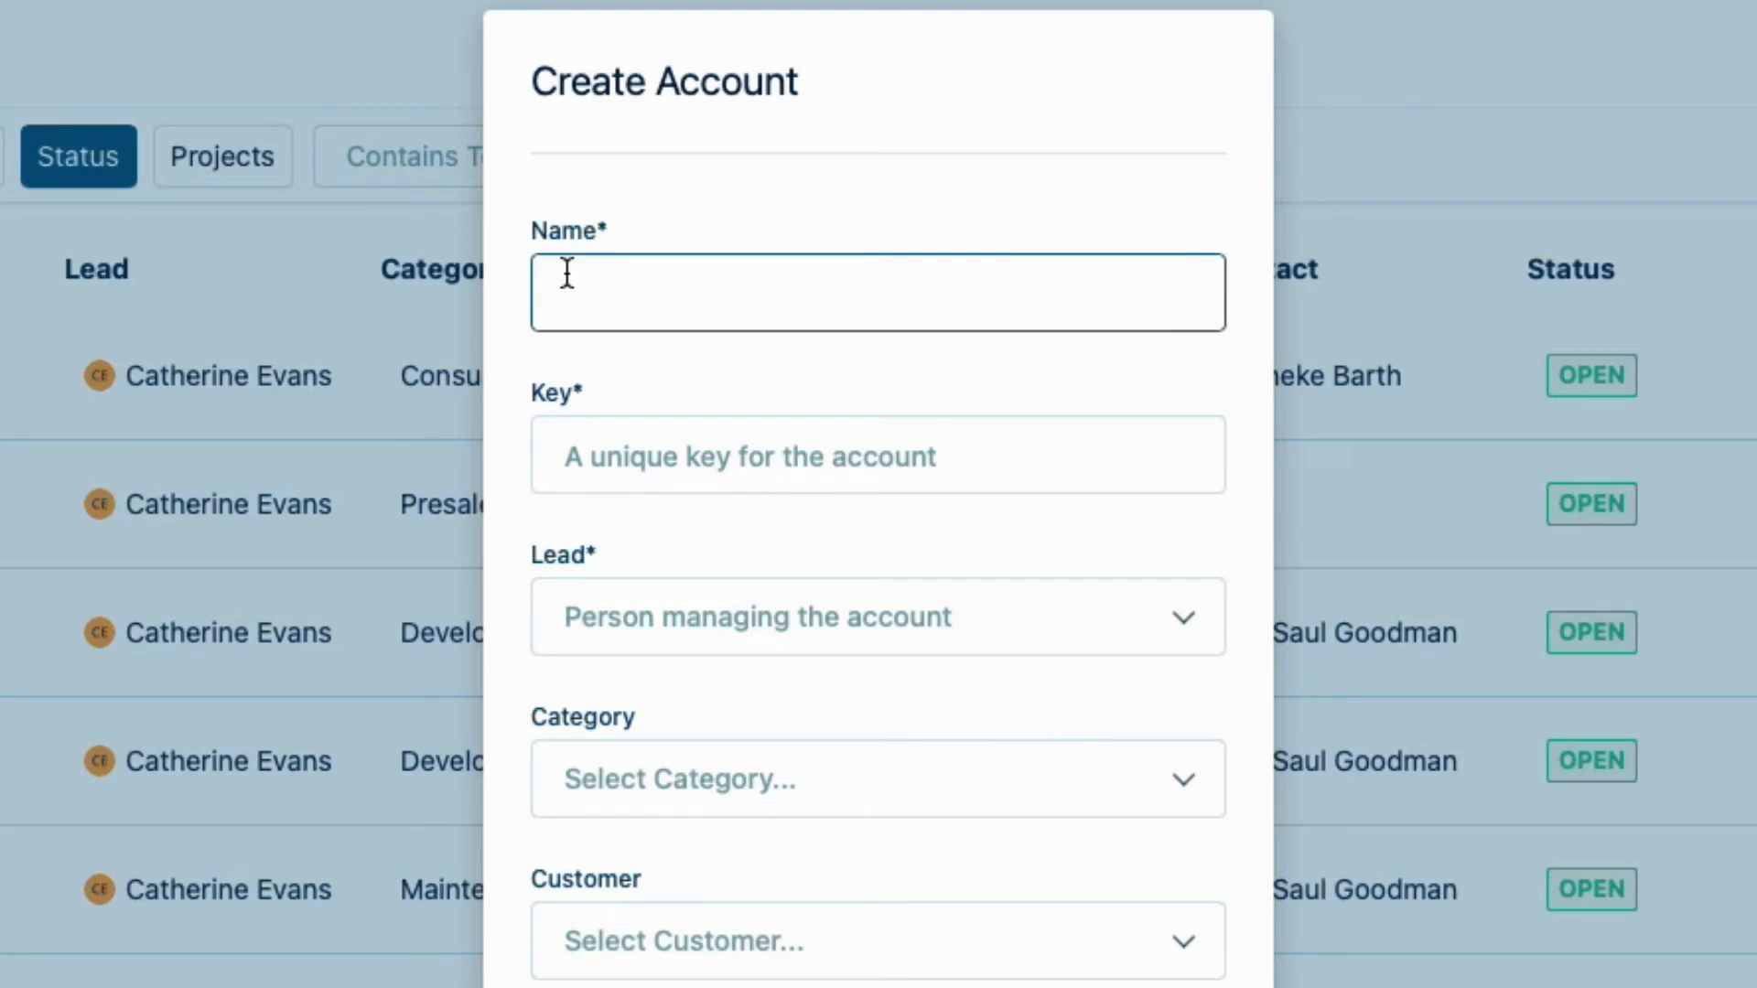
text(H3 M)
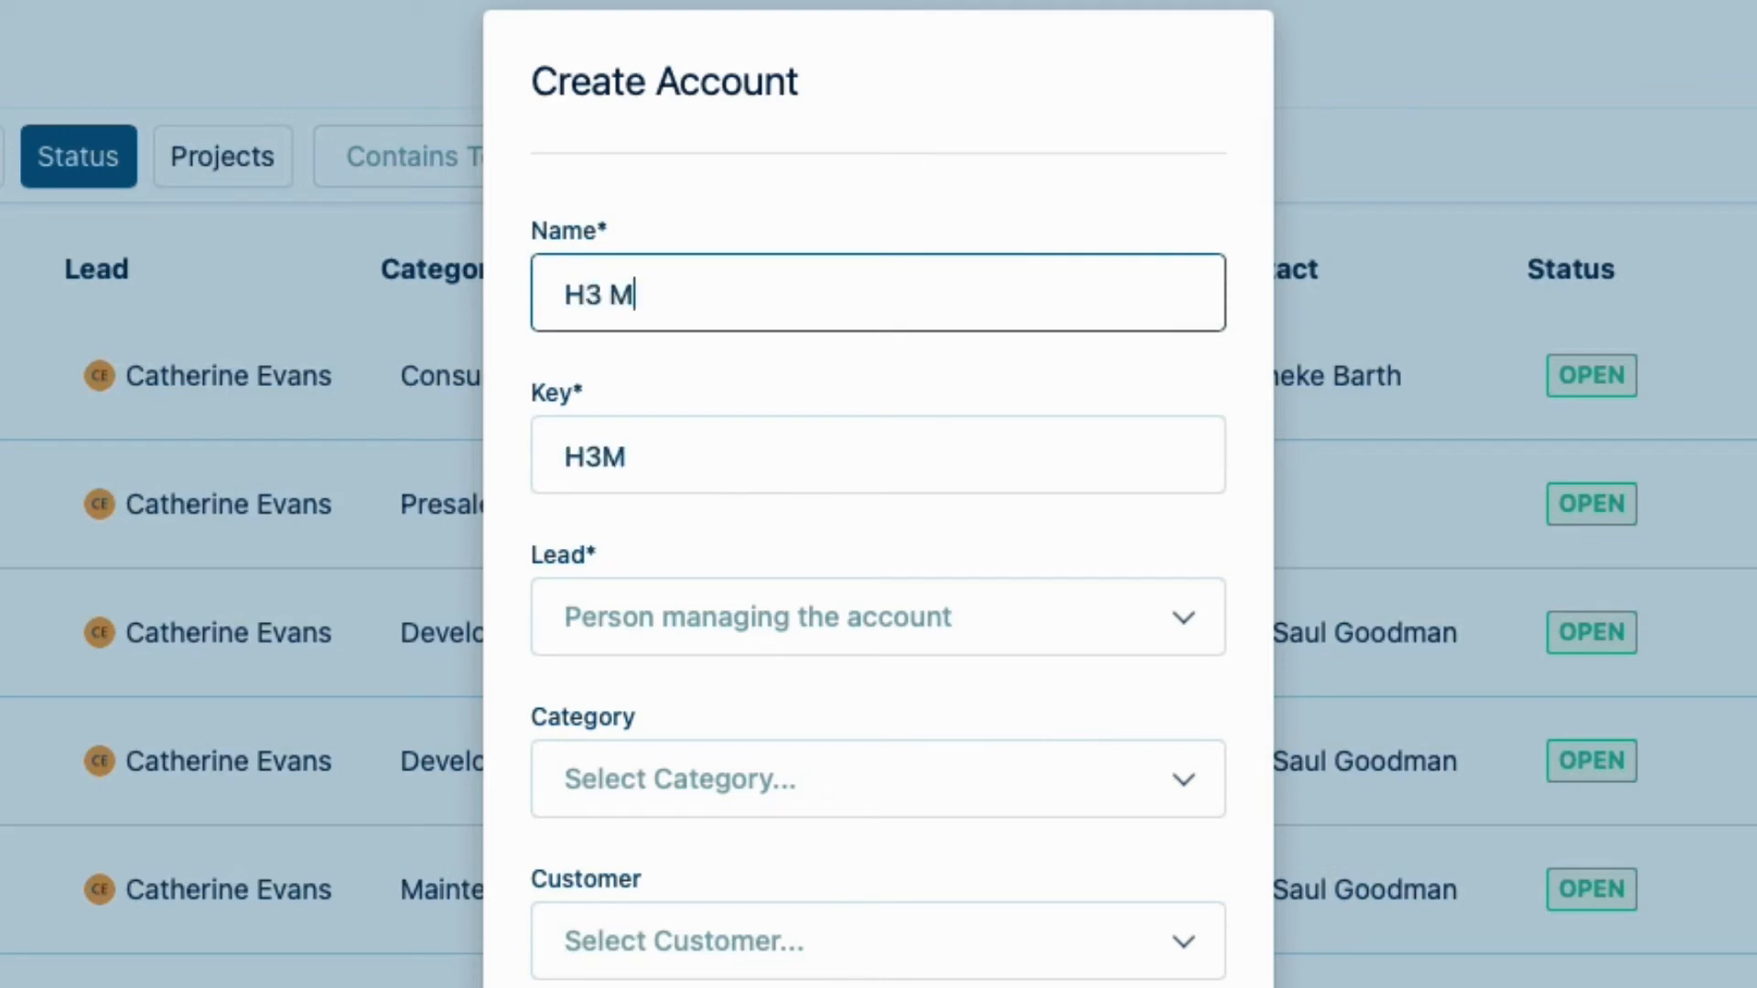
text(ine Main)
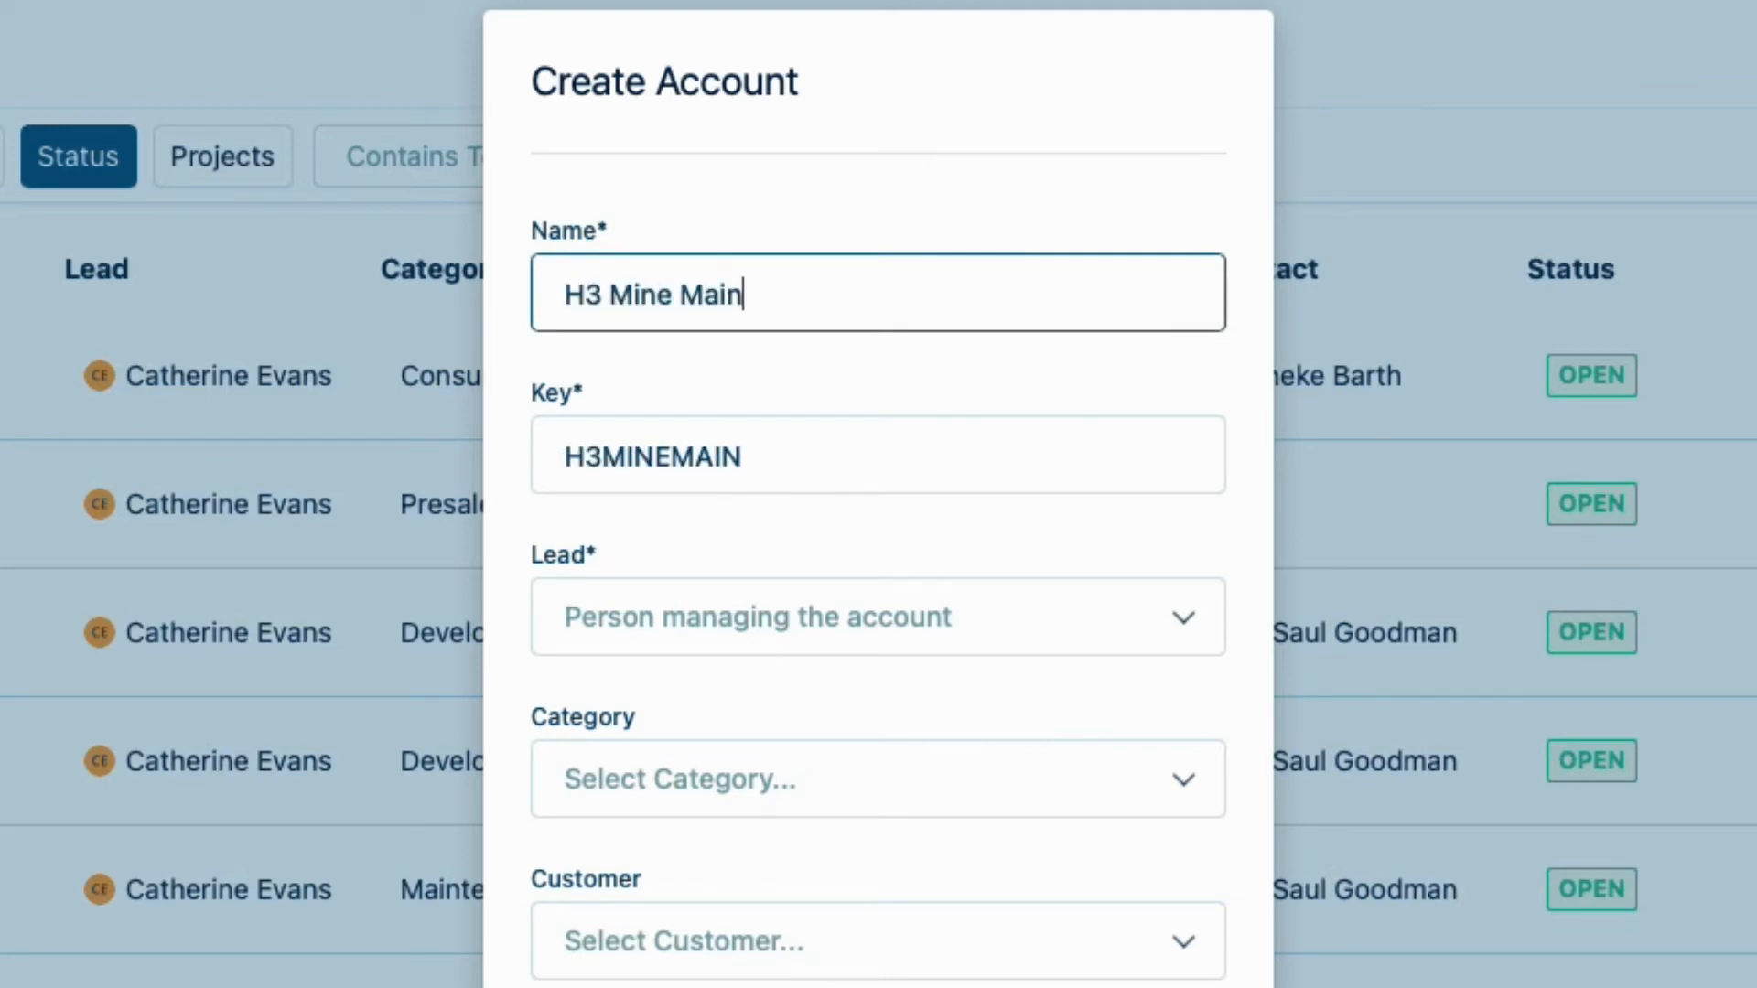
text(tain OPX)
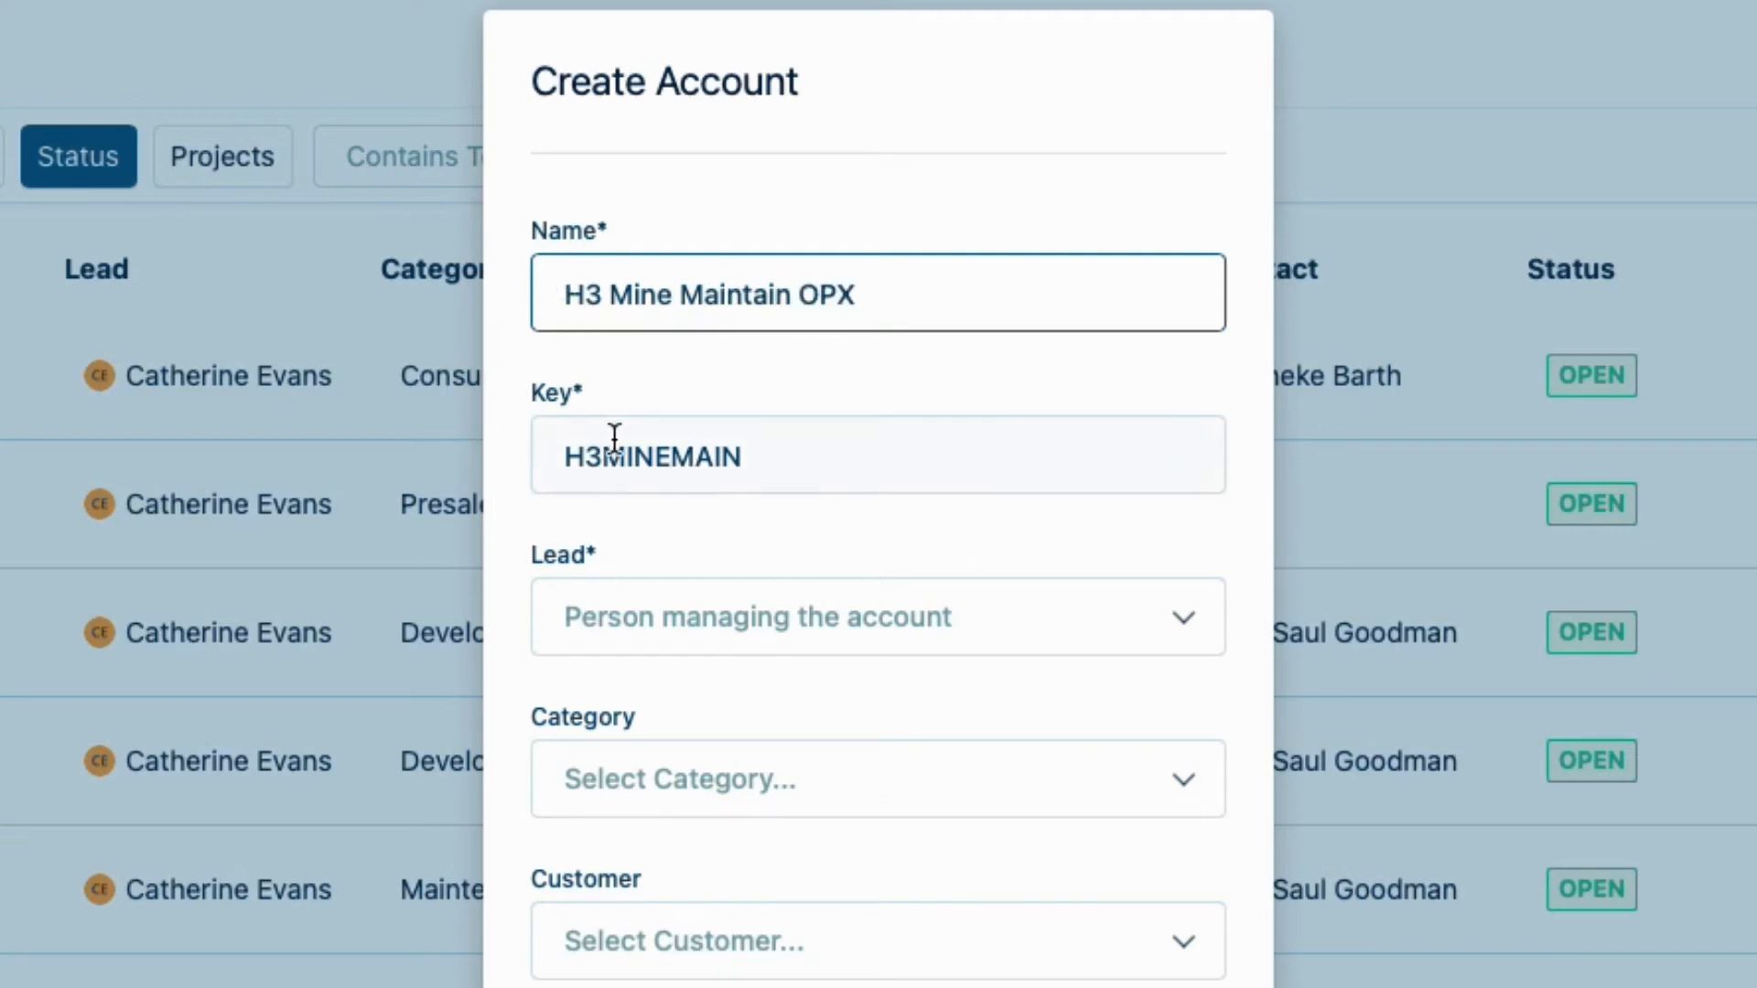
double_click(660, 457)
key(BackSpace)
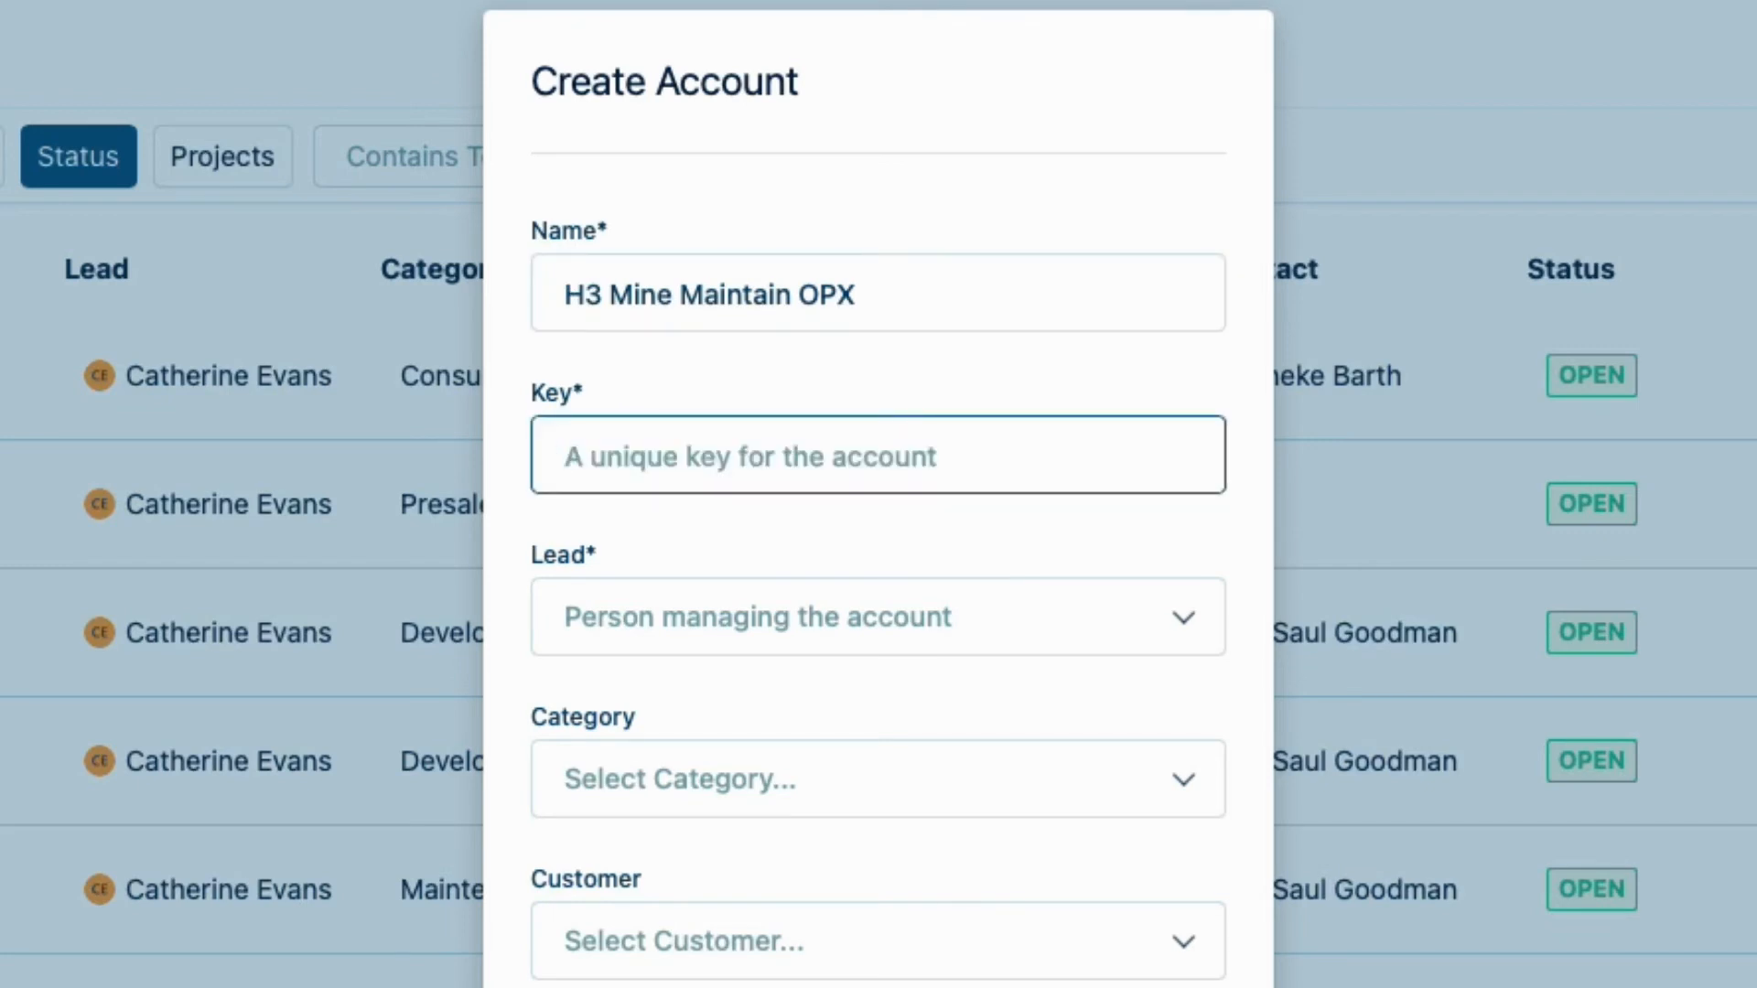
text(2022)
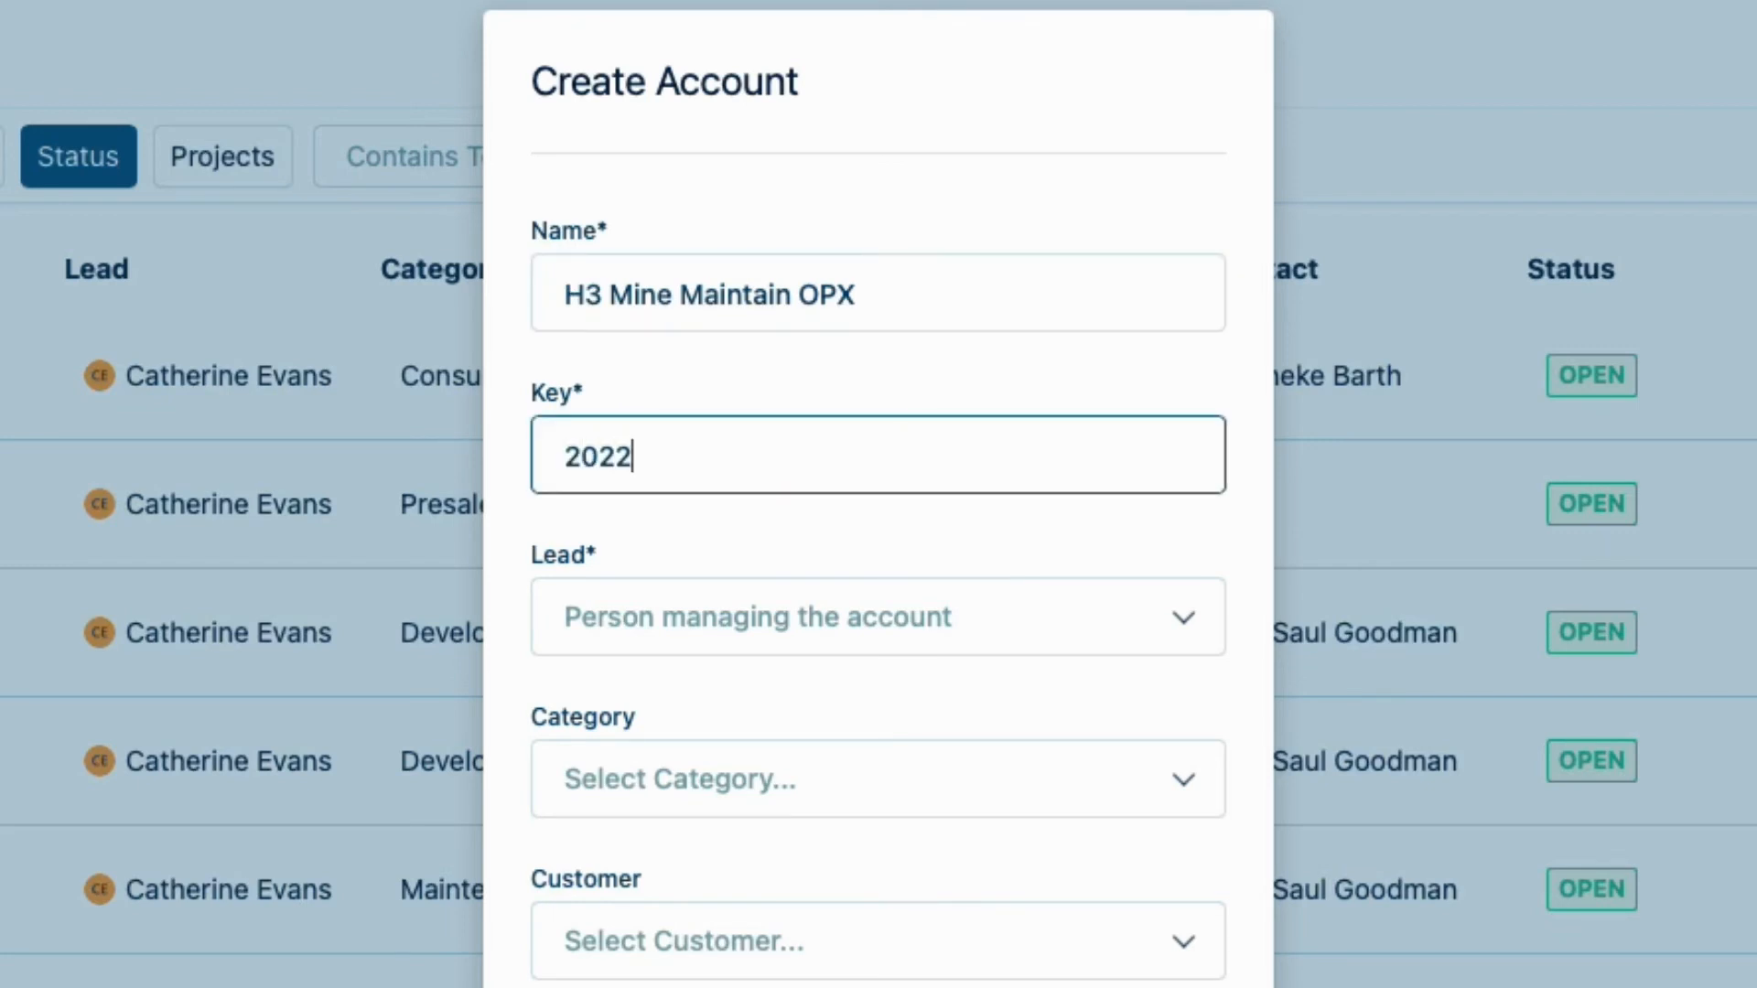
text(-202)
Assign the person managing the H3 Mine Maintain OPX account as its lead and set its category to Maintenance.
click(772, 606)
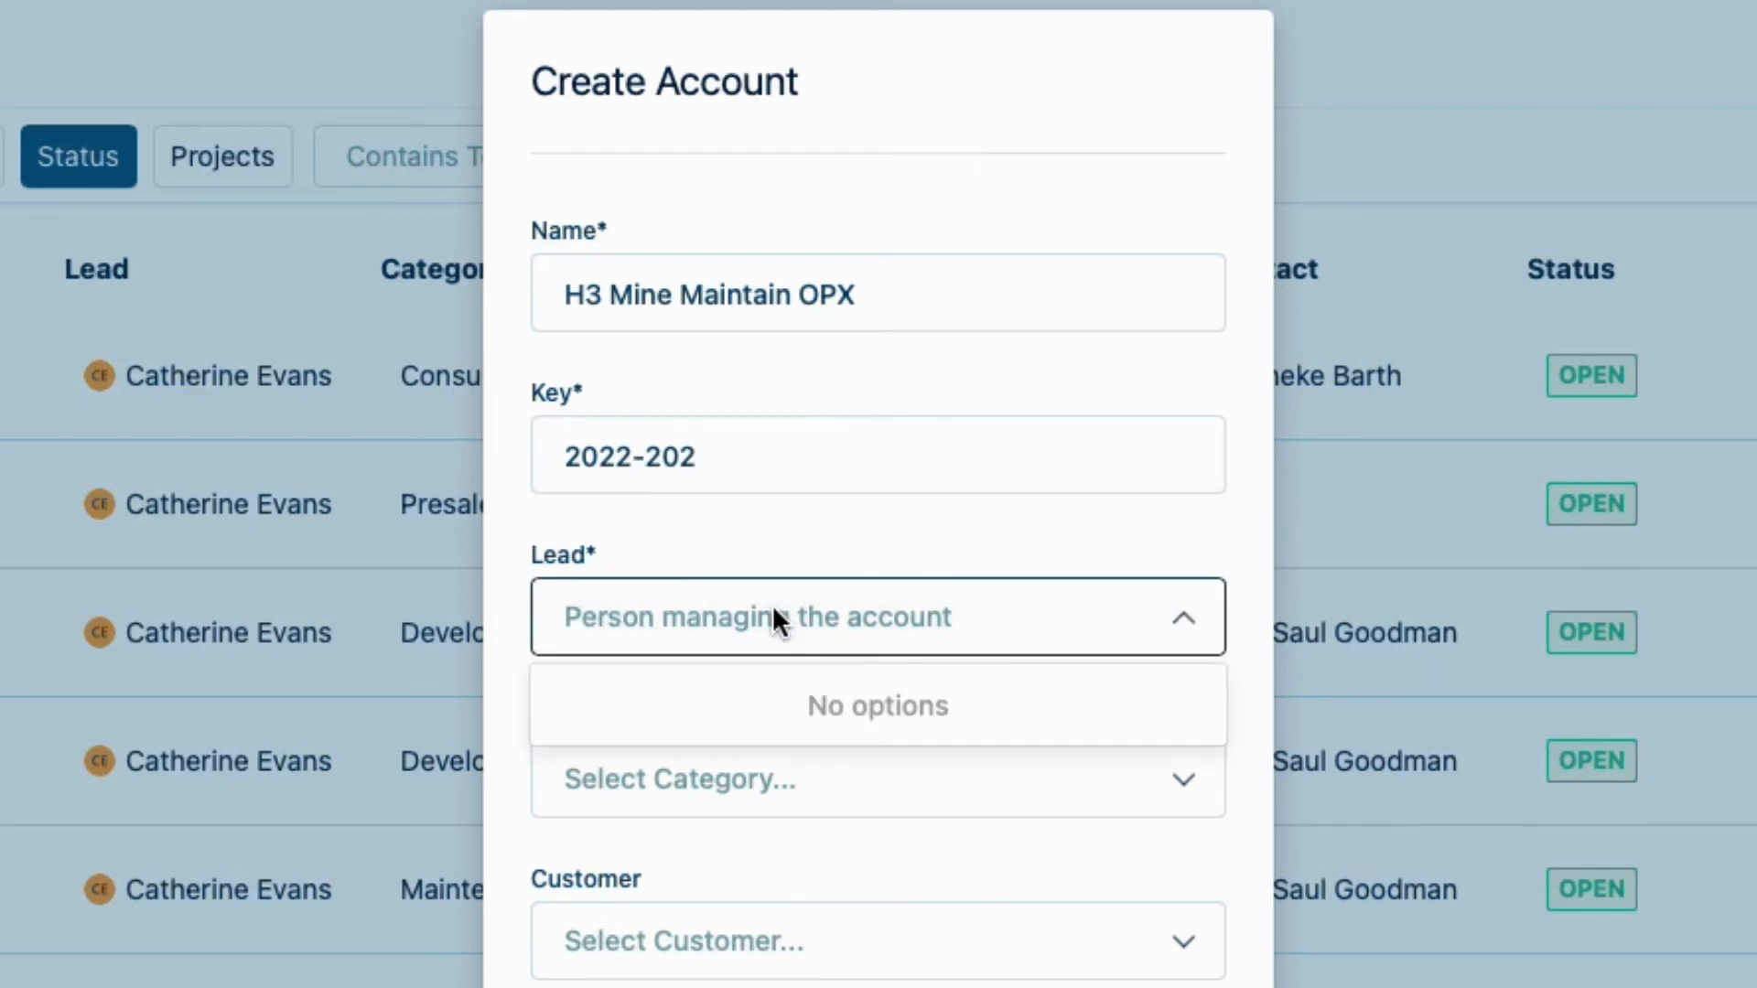
text(C)
click(697, 771)
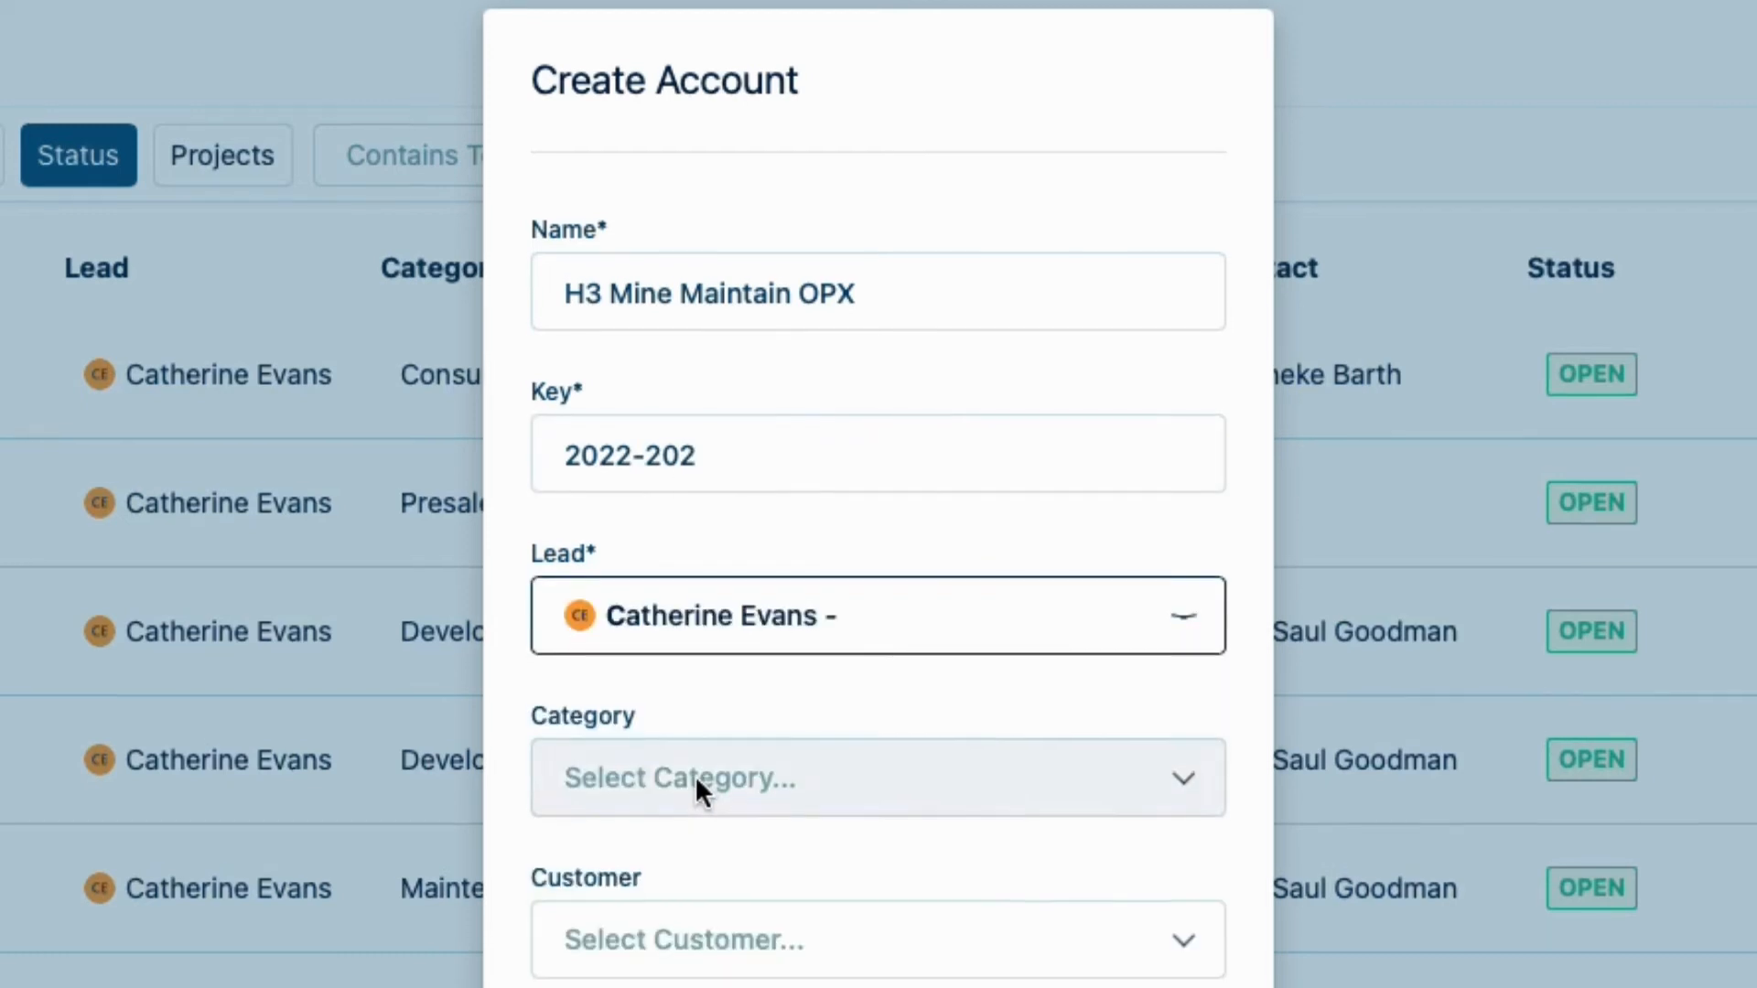
click(695, 779)
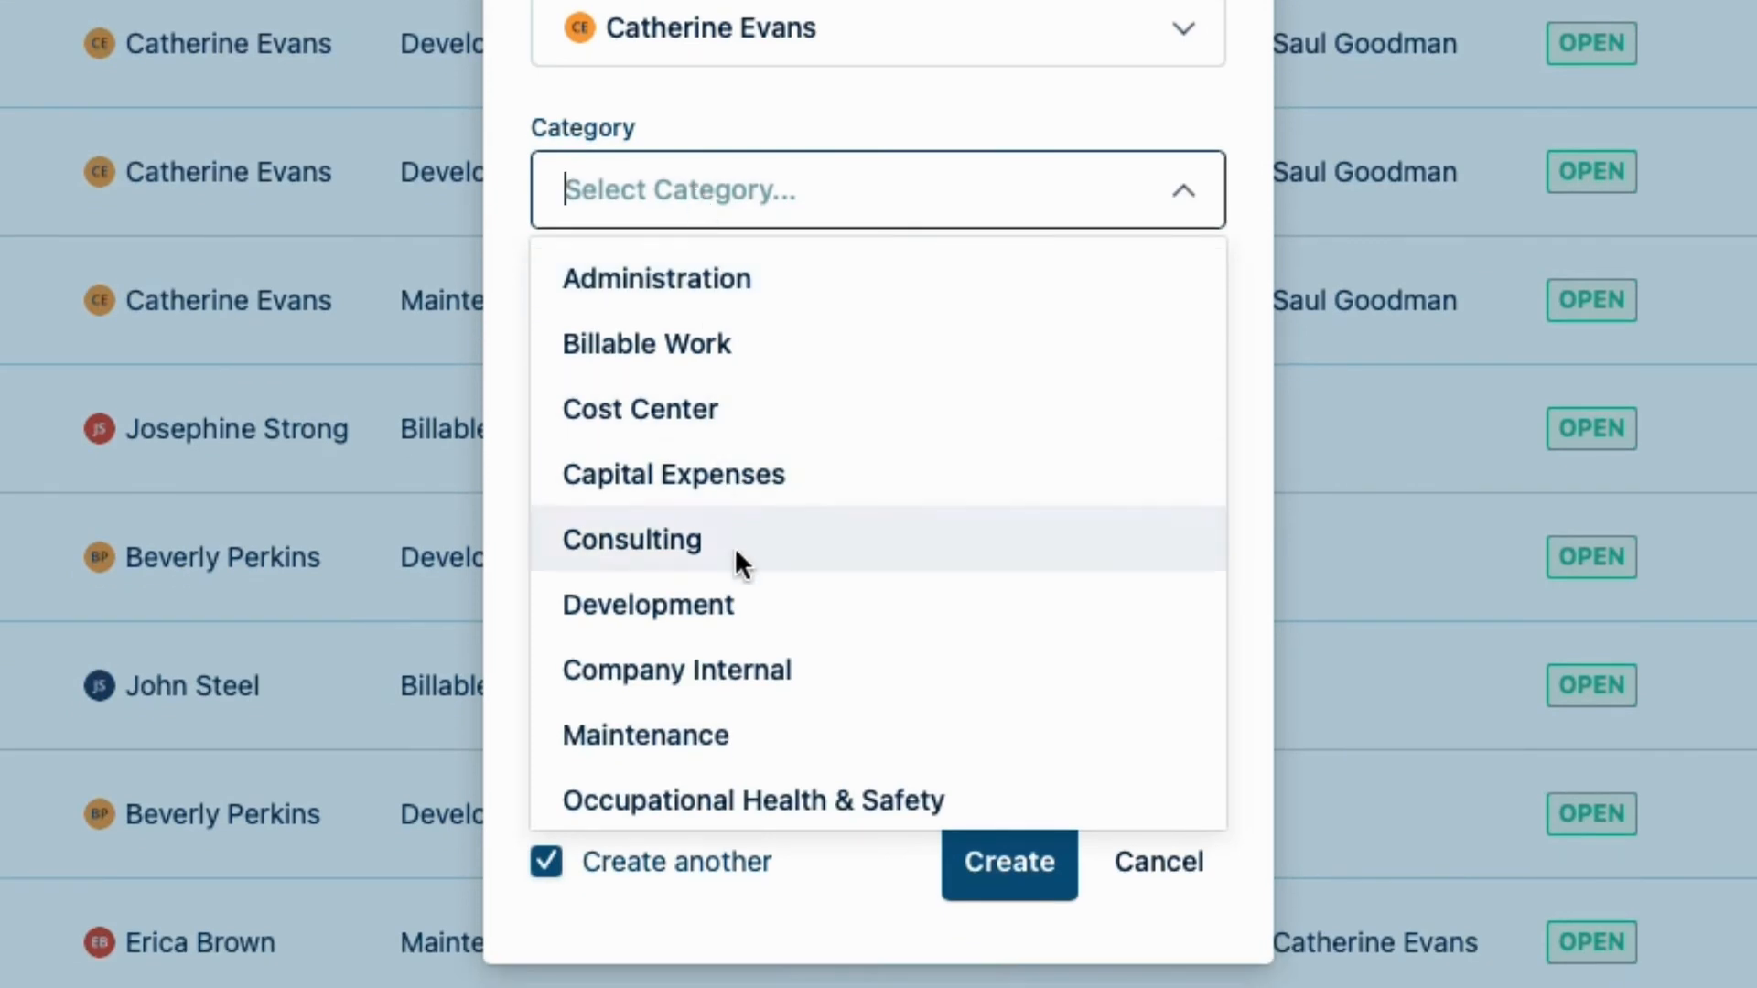
click(752, 732)
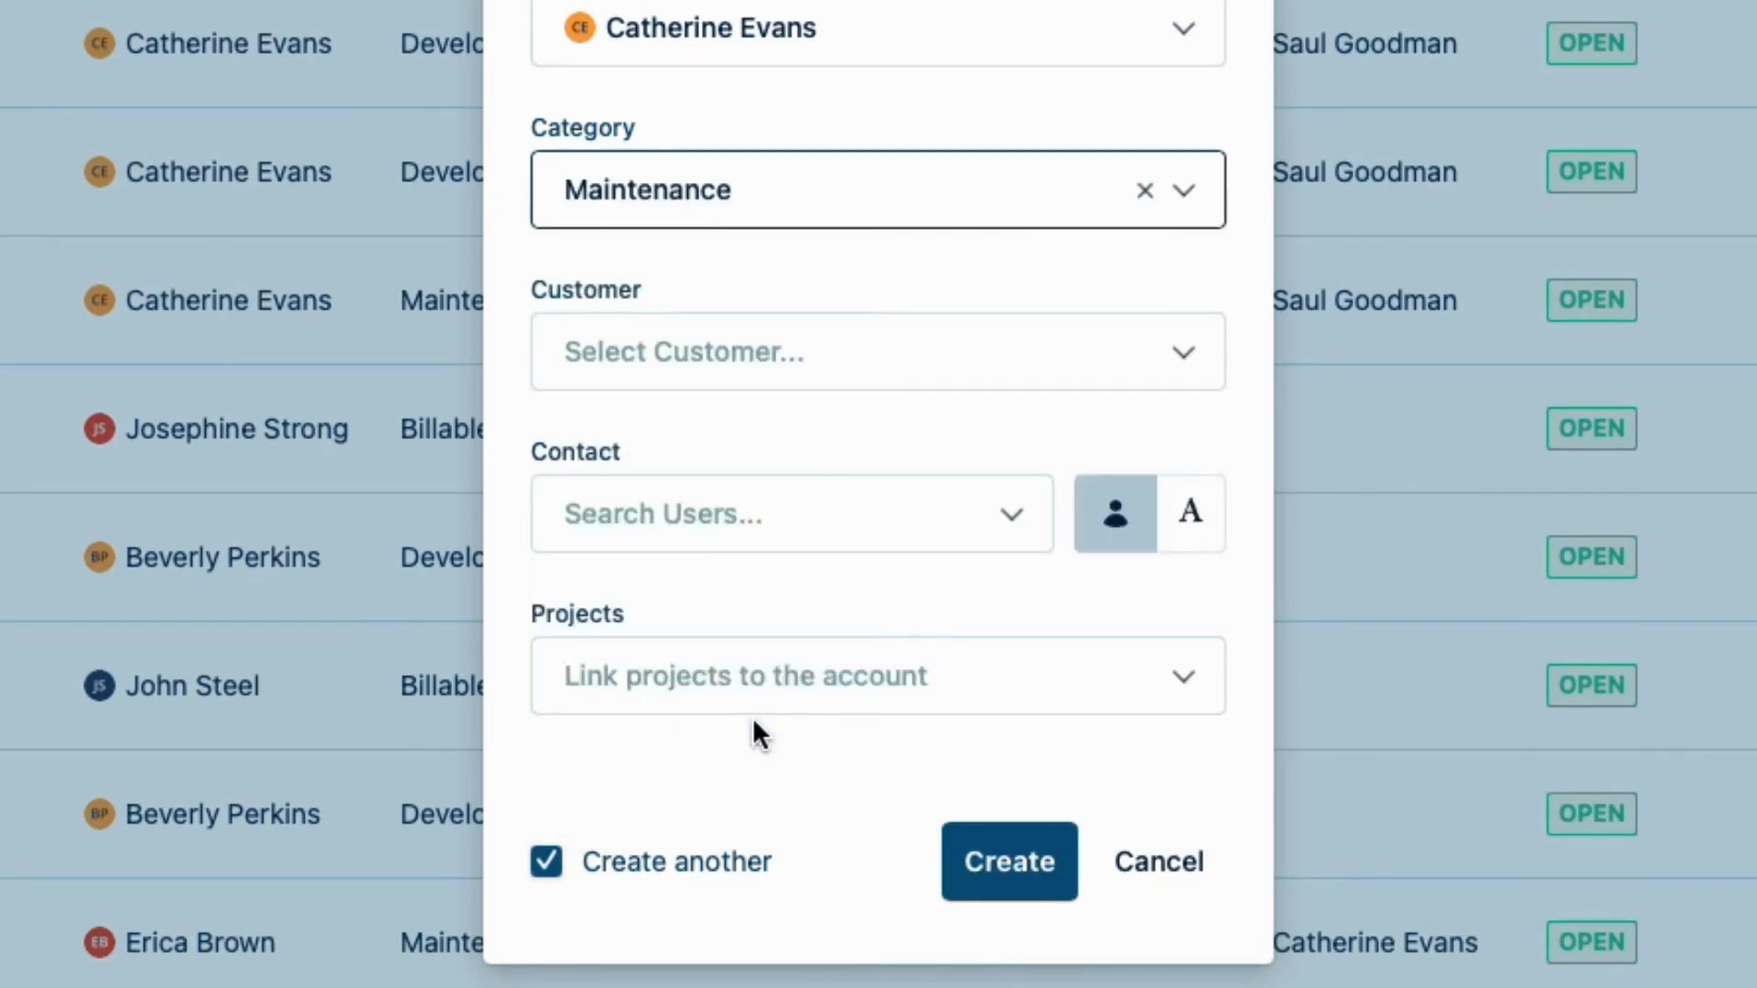
Set the maintenance account's customer to 2022 and select a user as its contact.
click(1074, 350)
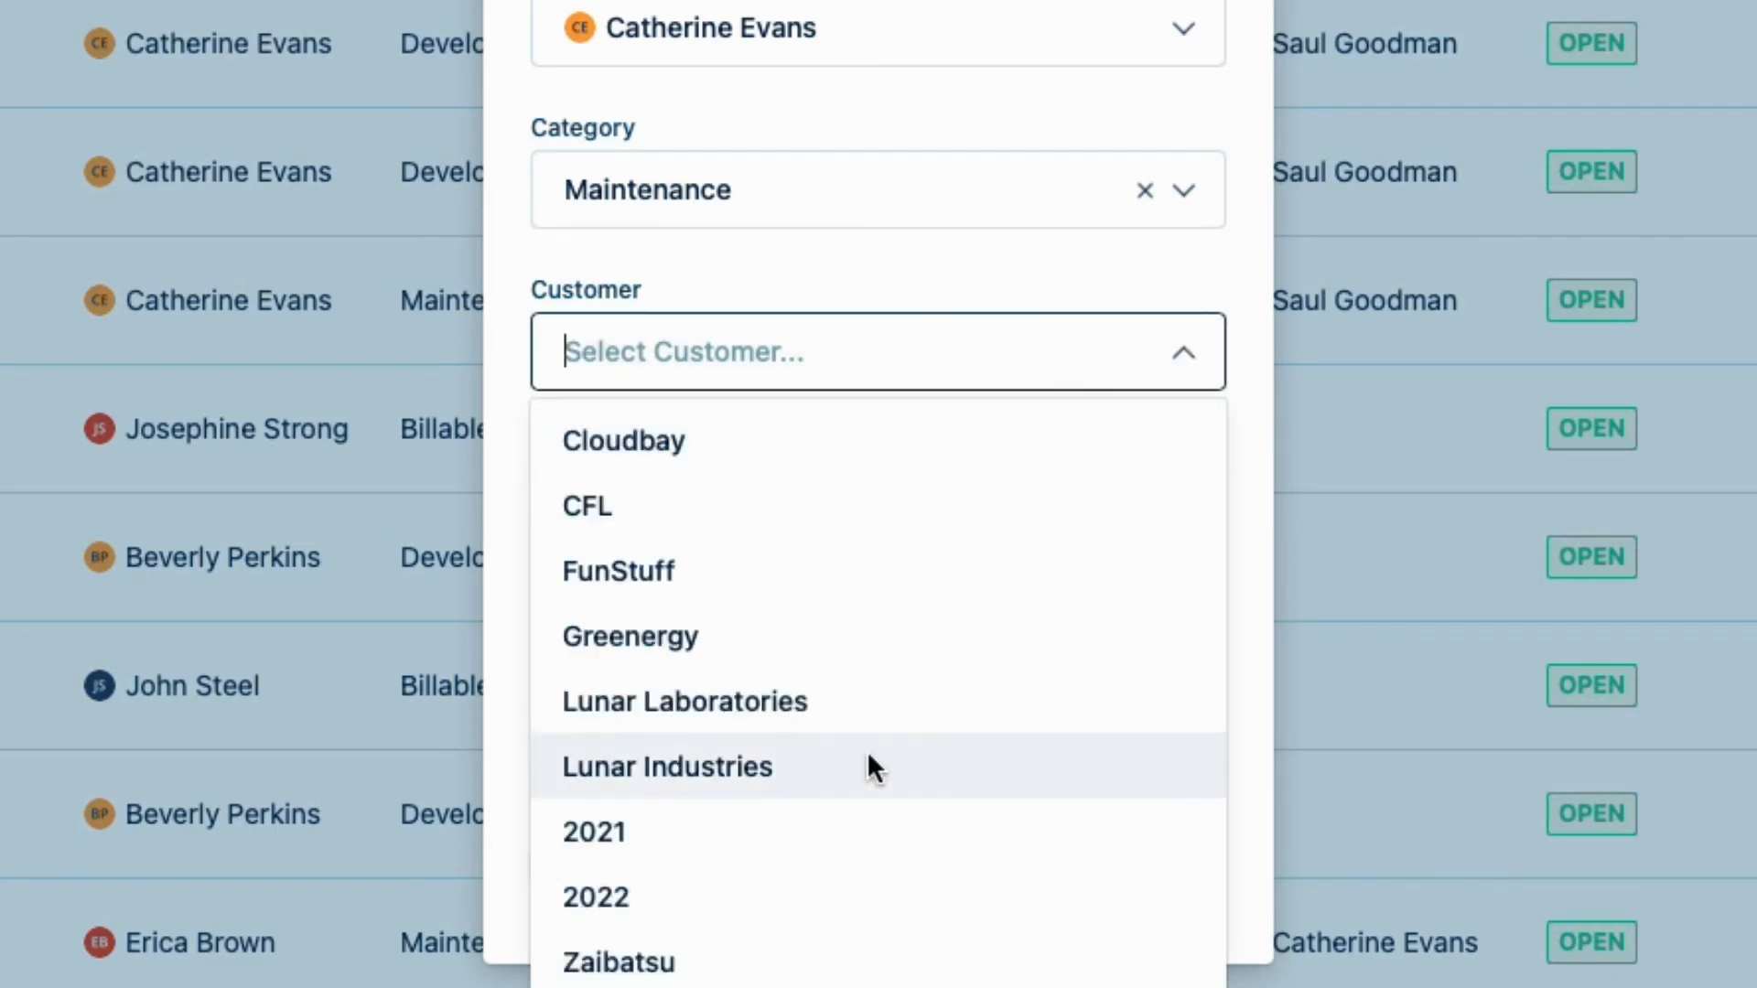
click(816, 889)
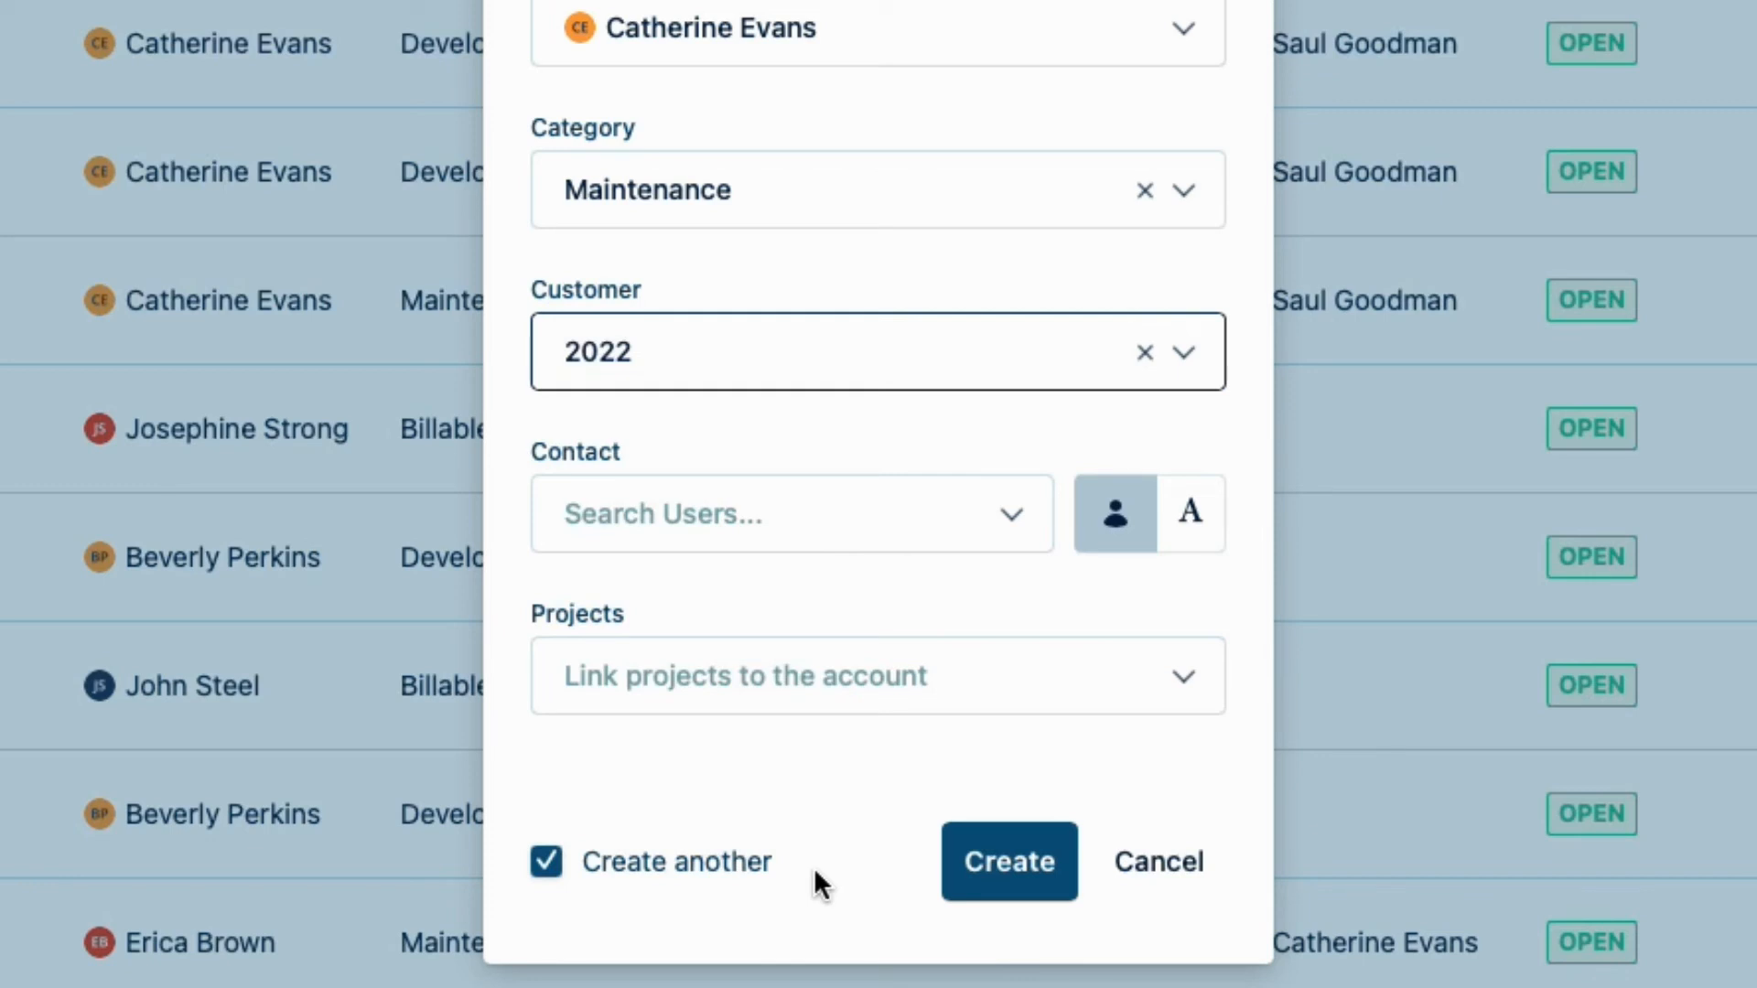
click(785, 517)
text(Sa)
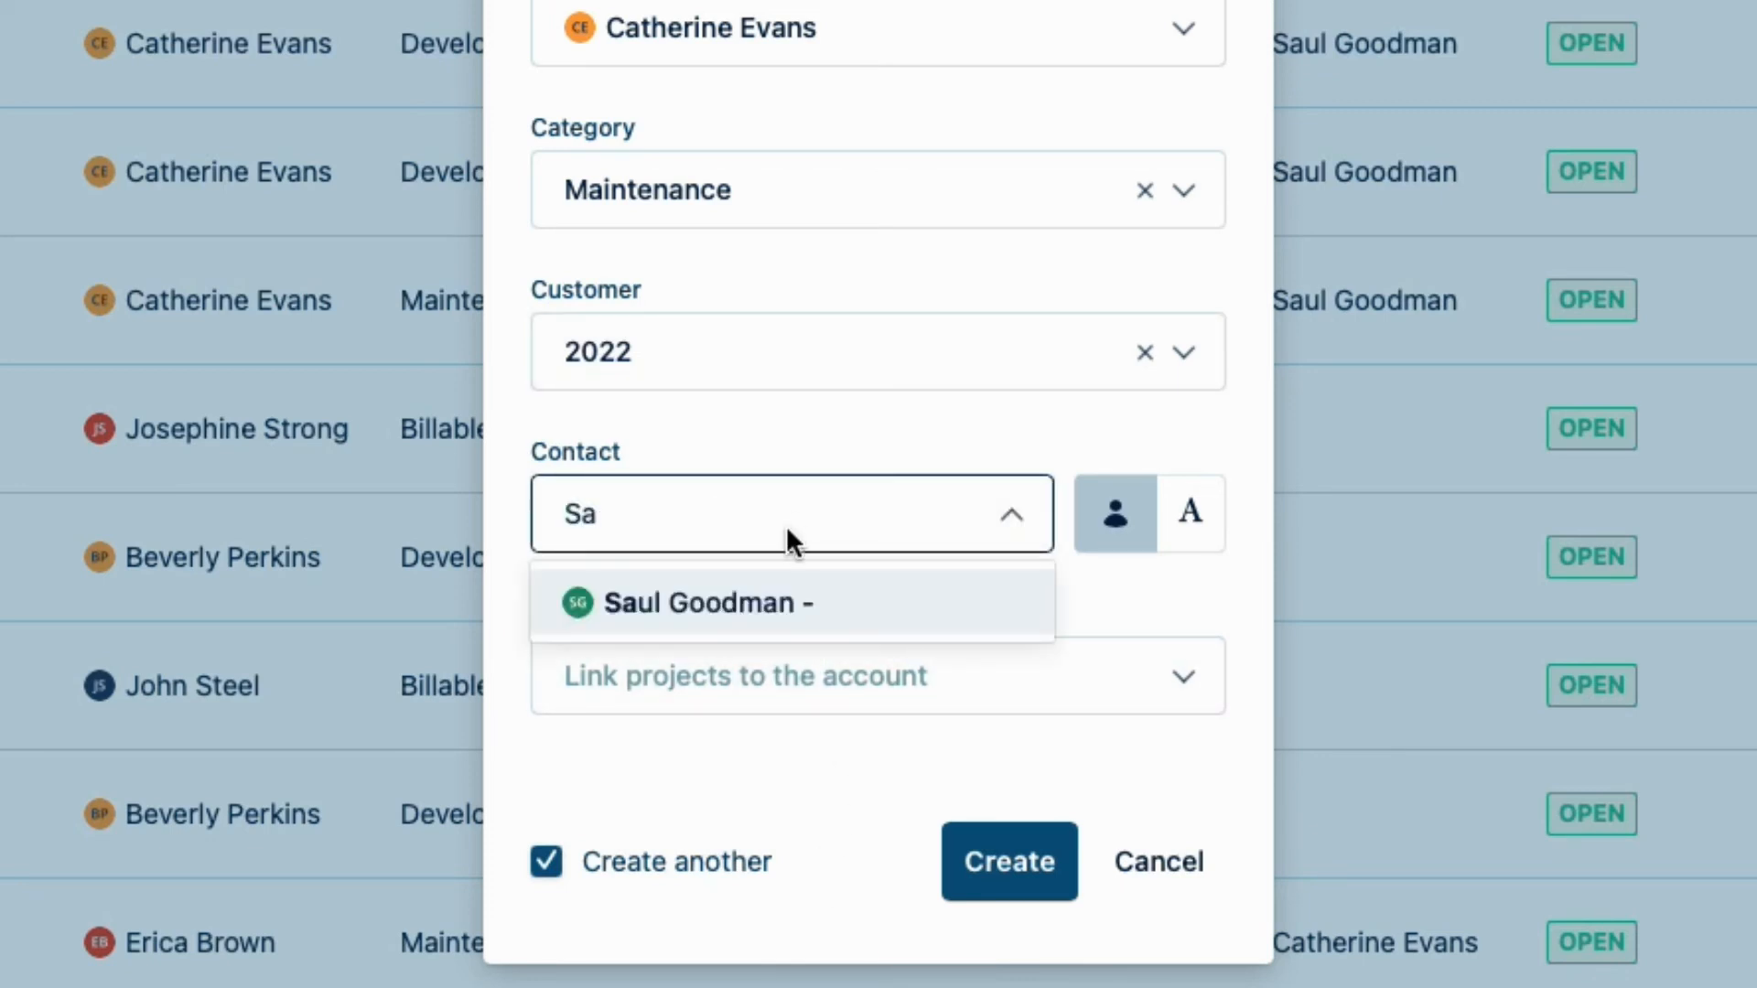
click(792, 605)
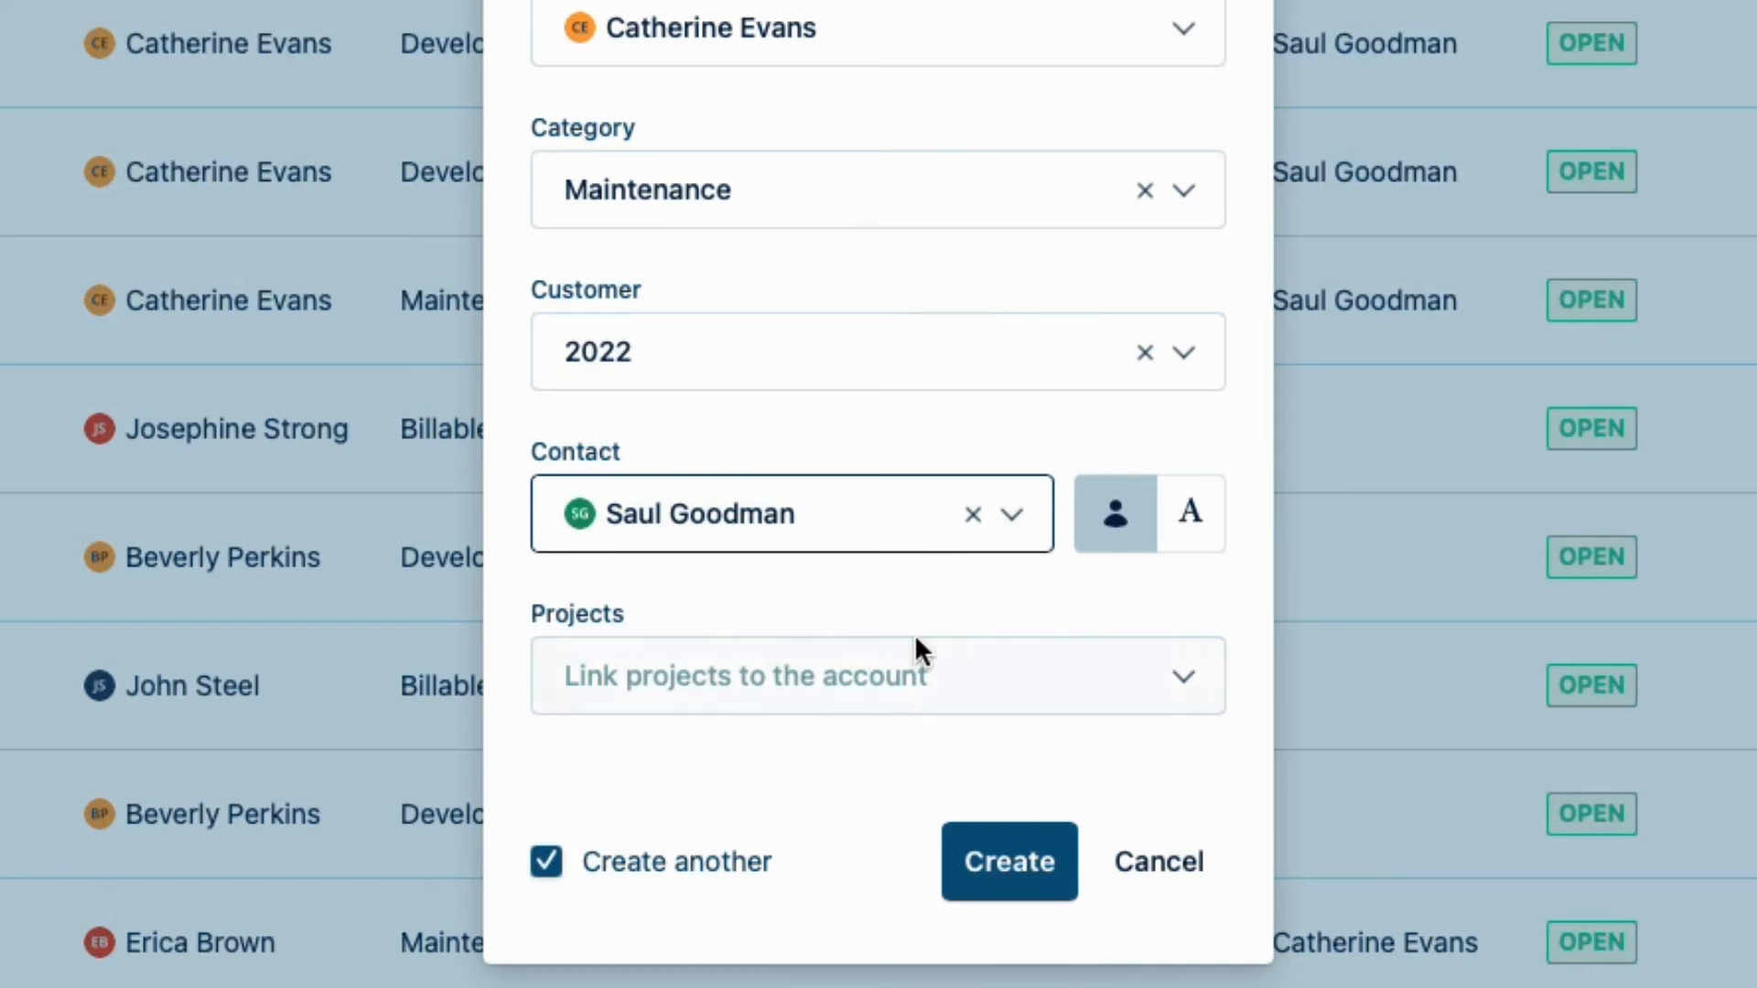
Link the projects H3 Mine App and Lunar Design to the maintenance account.
click(904, 668)
text(H)
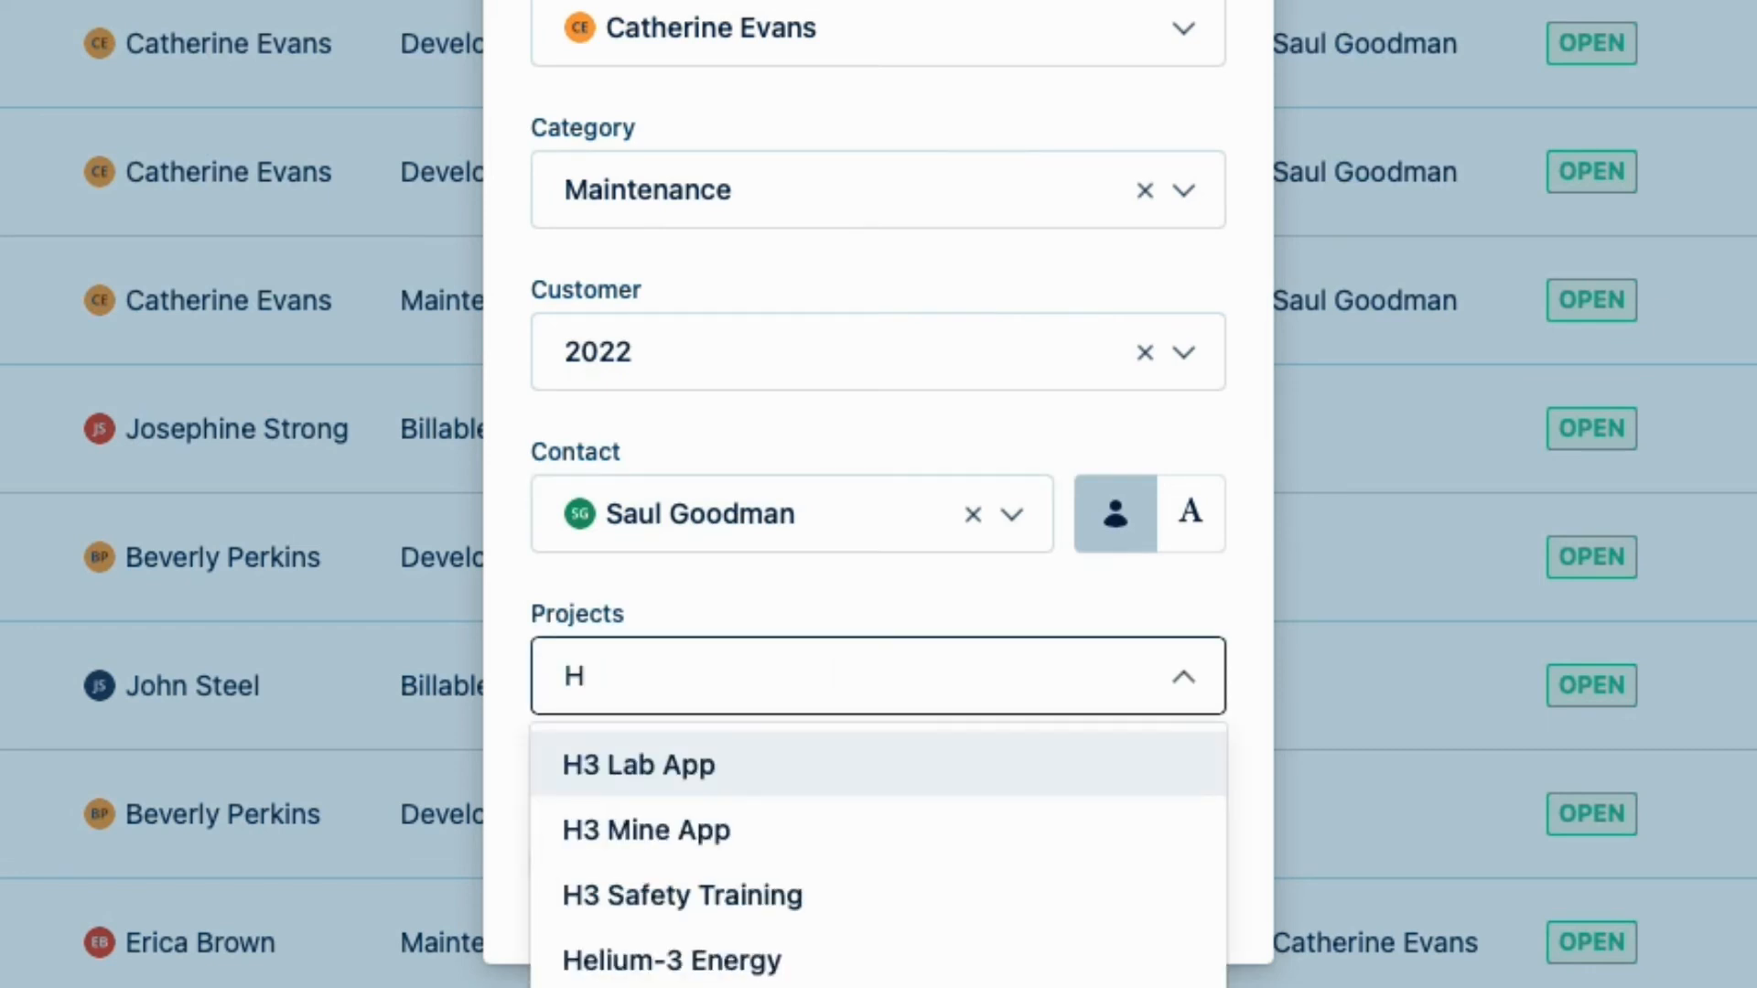
click(724, 825)
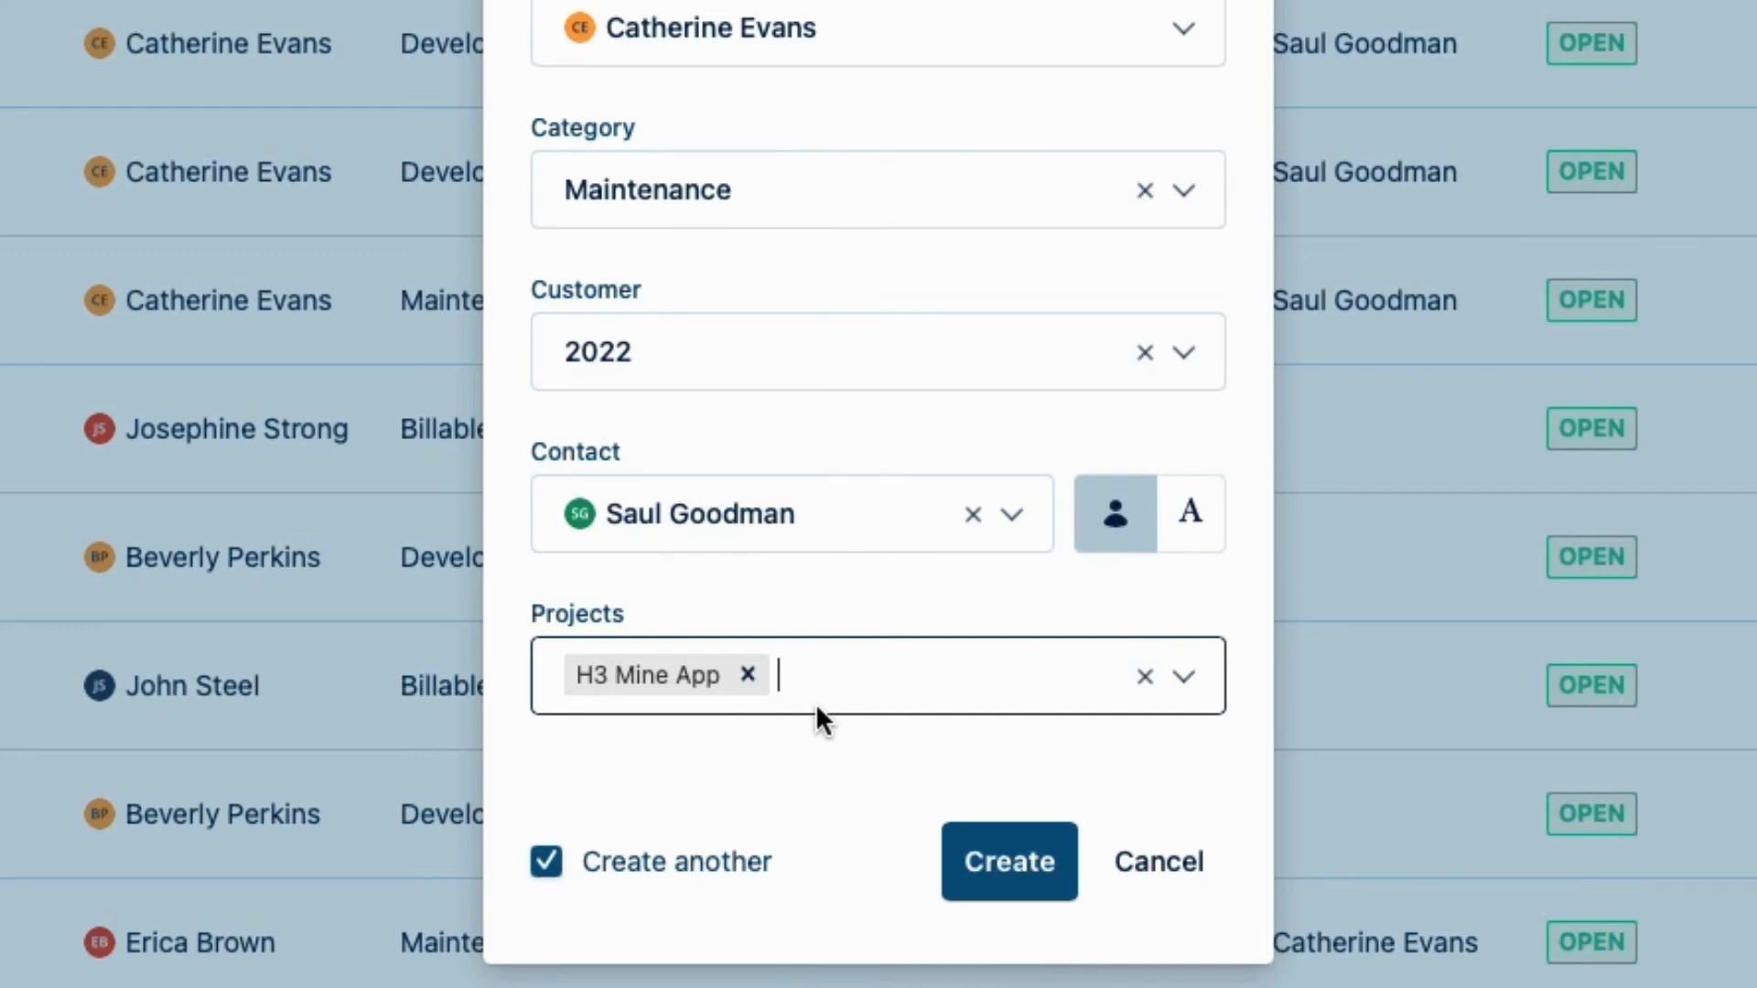
text(Lu)
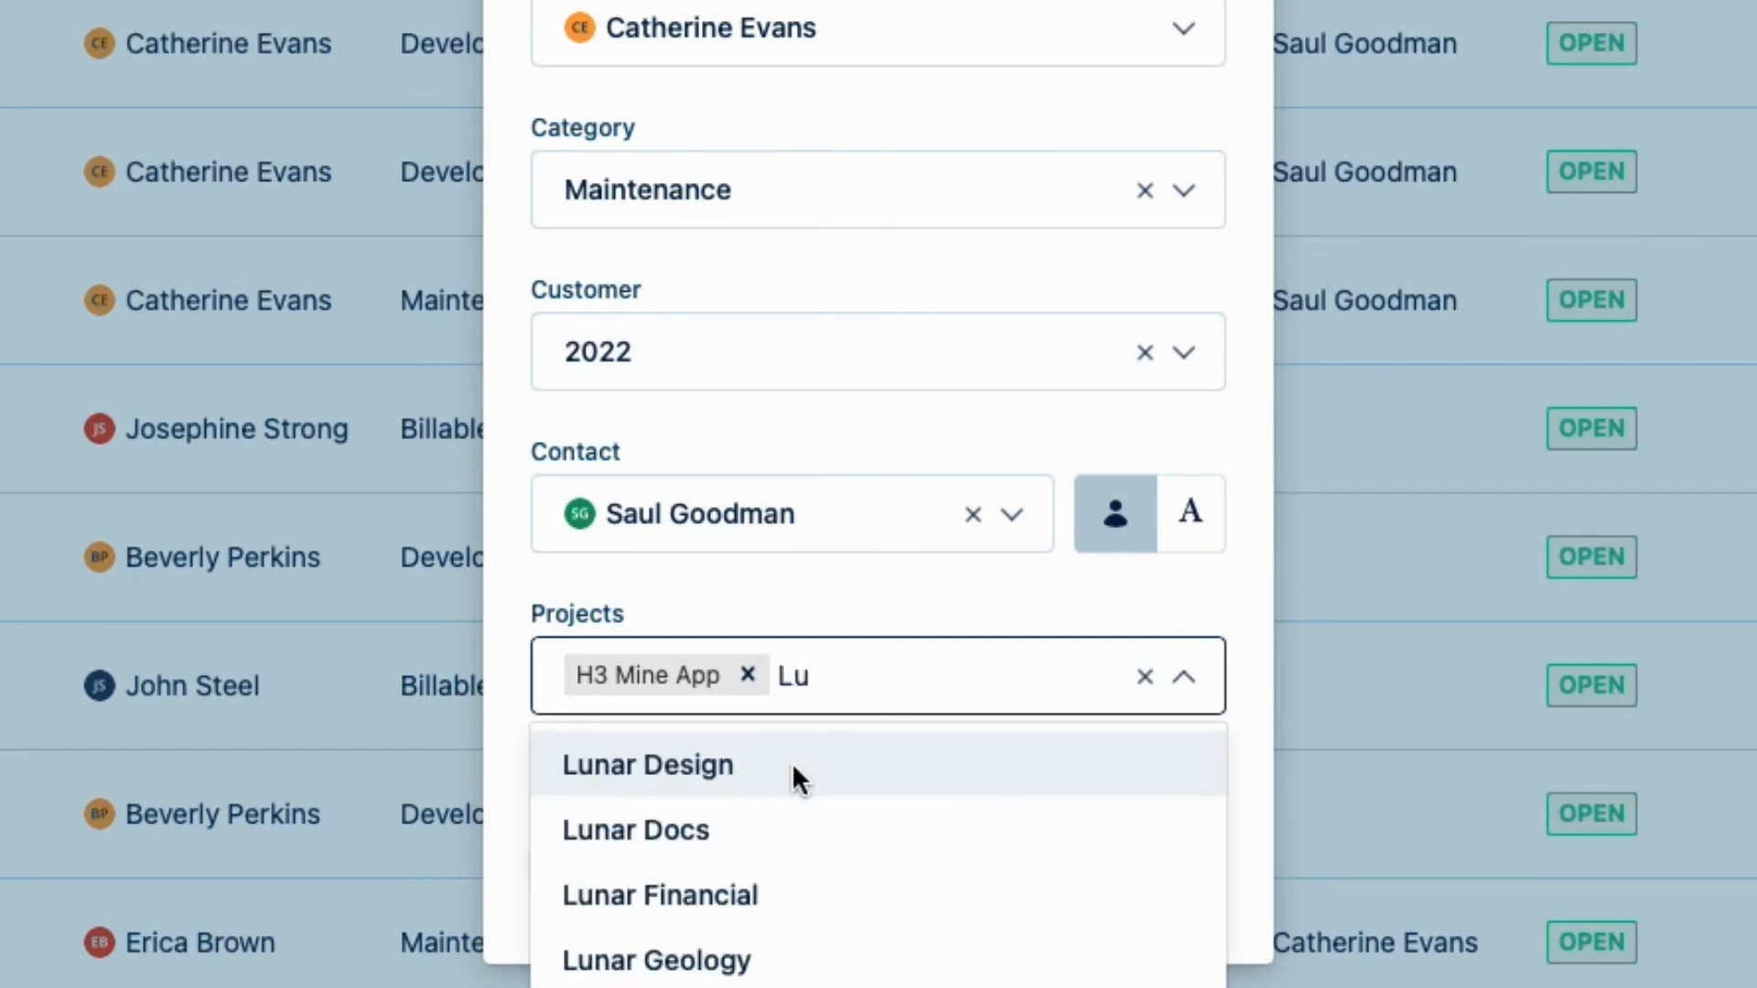
click(743, 765)
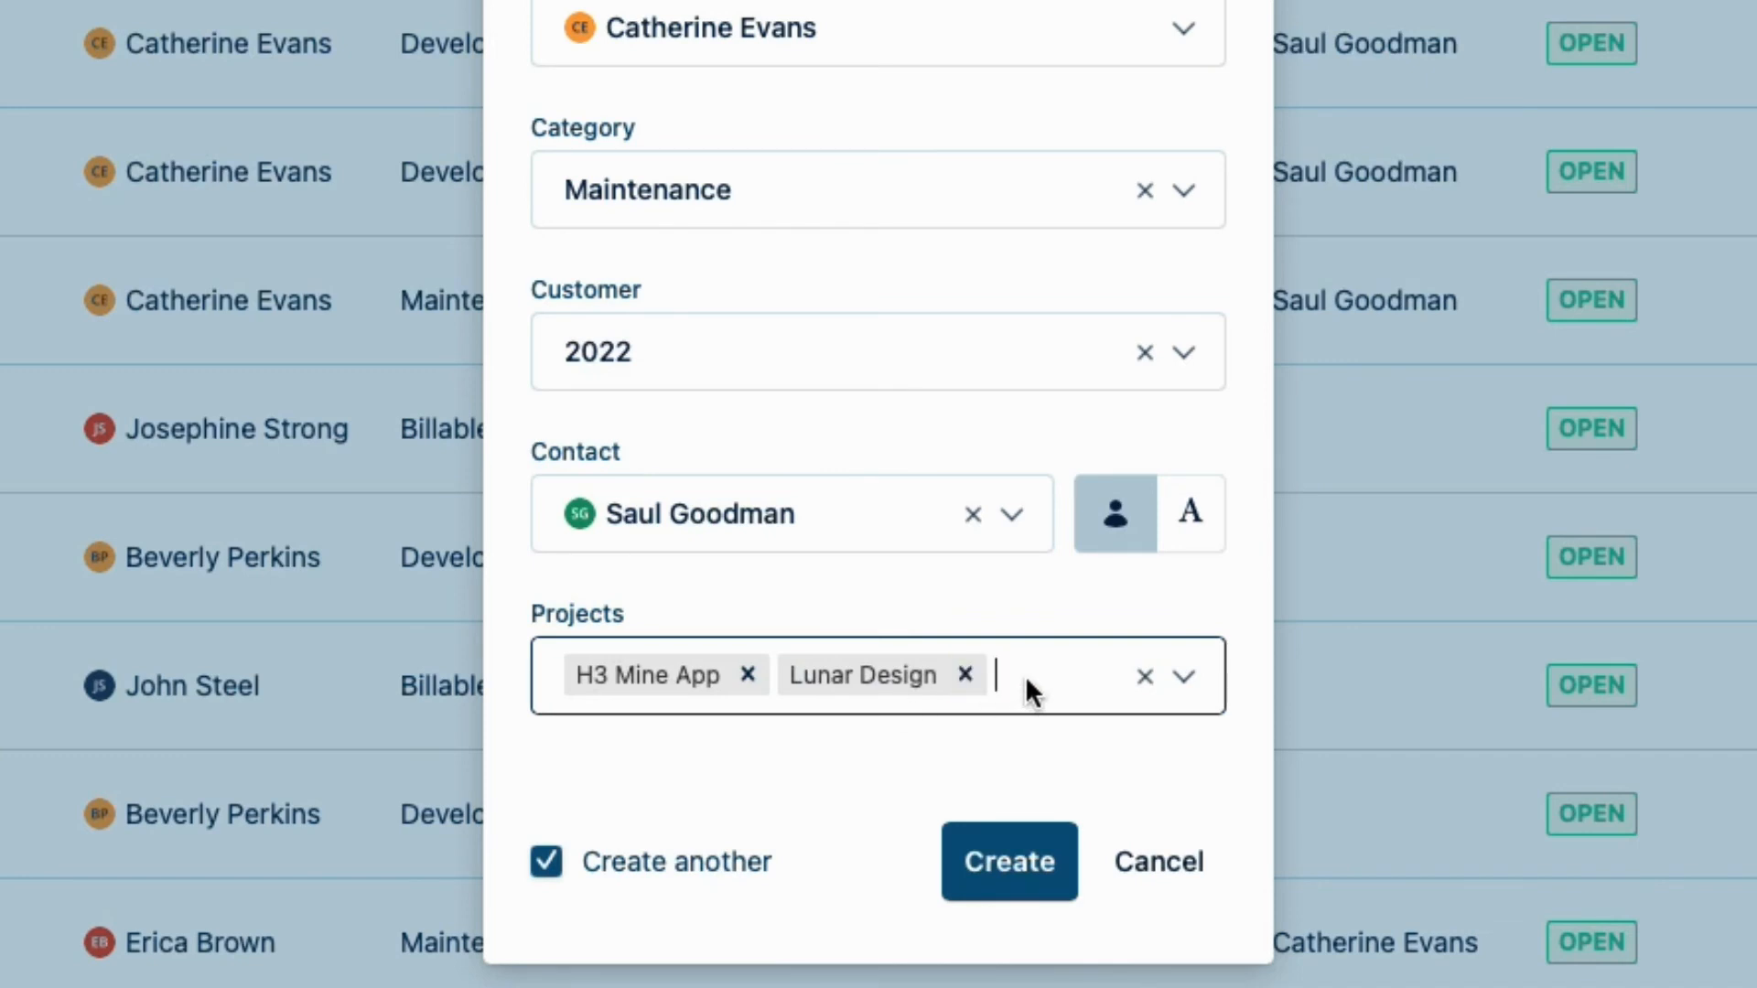
Add Lunar Docs and Lunar QA to the maintenance account's linked projects, and create the account without starting another.
text(Lu)
click(845, 763)
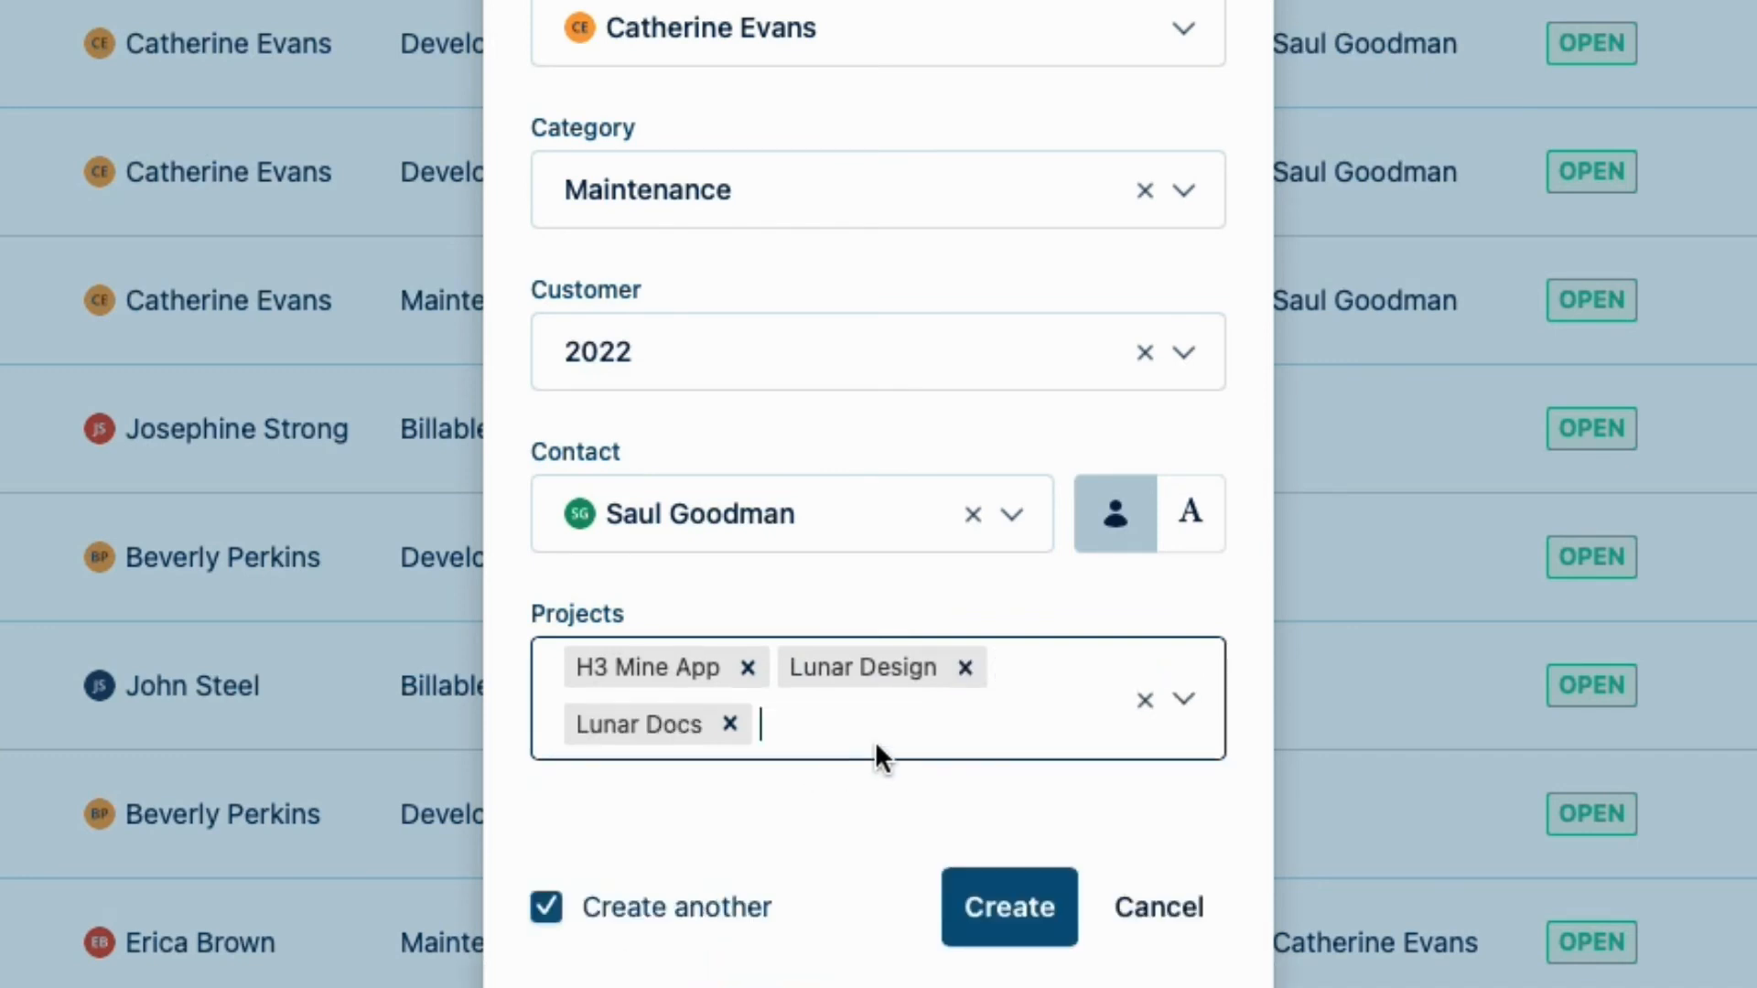
text(Lu)
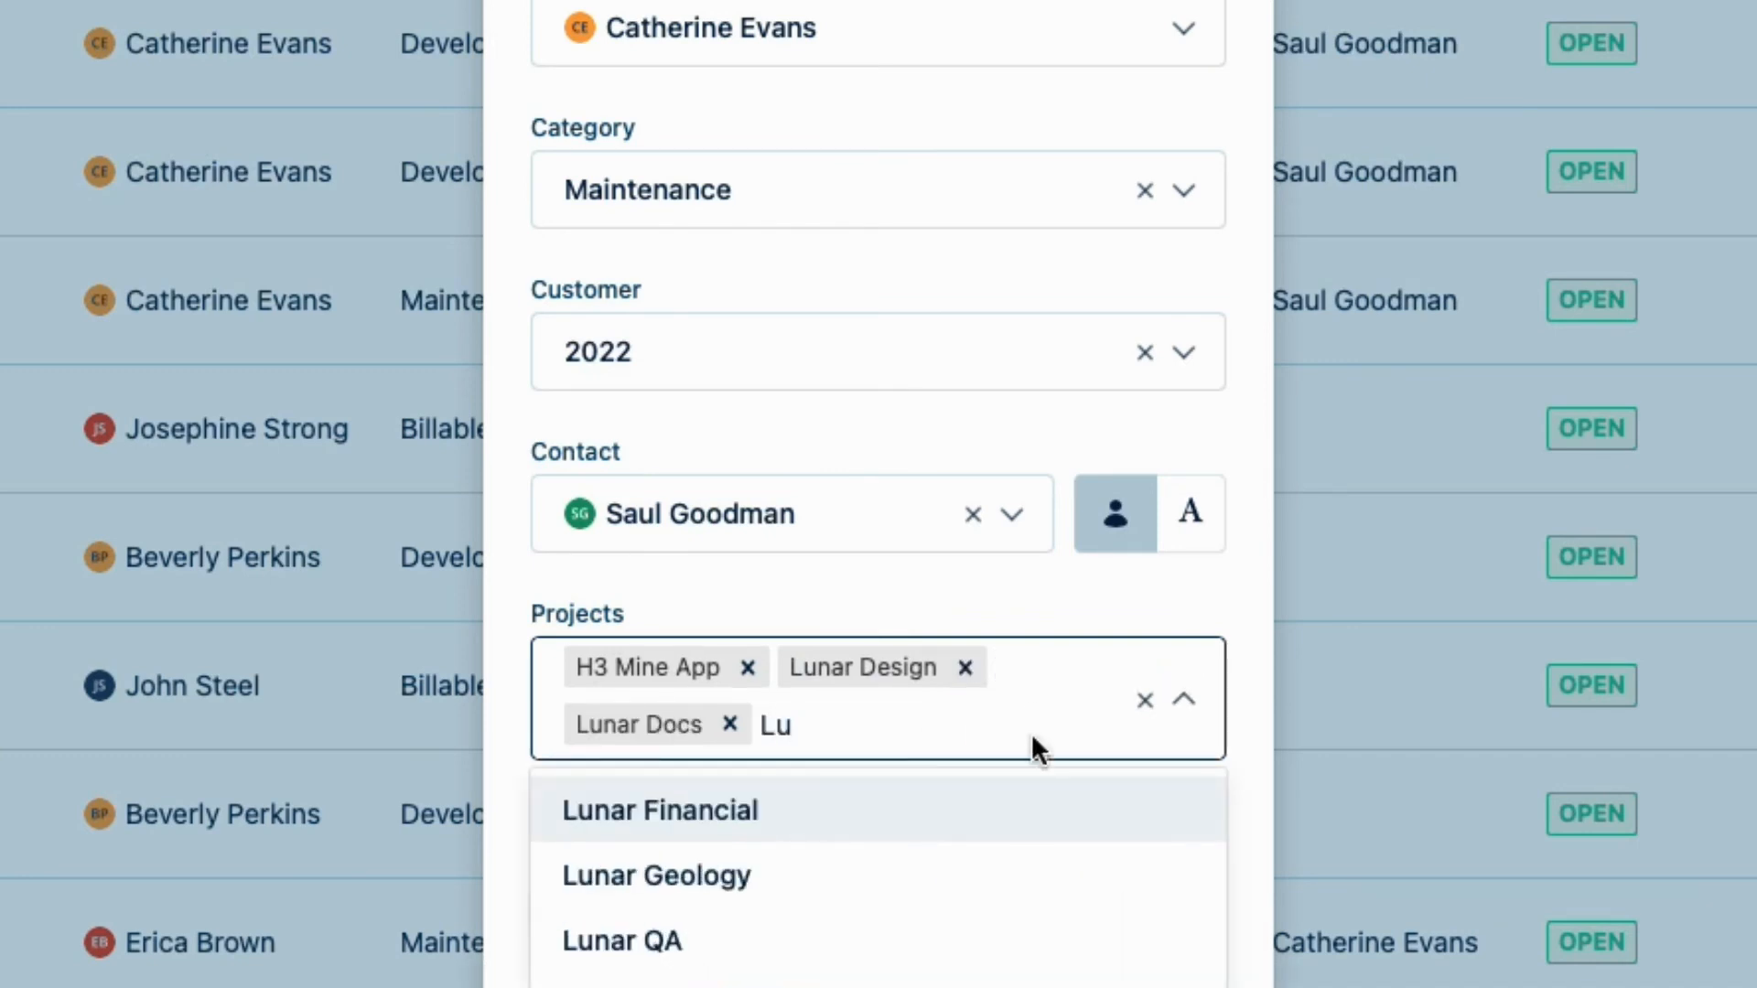
click(744, 943)
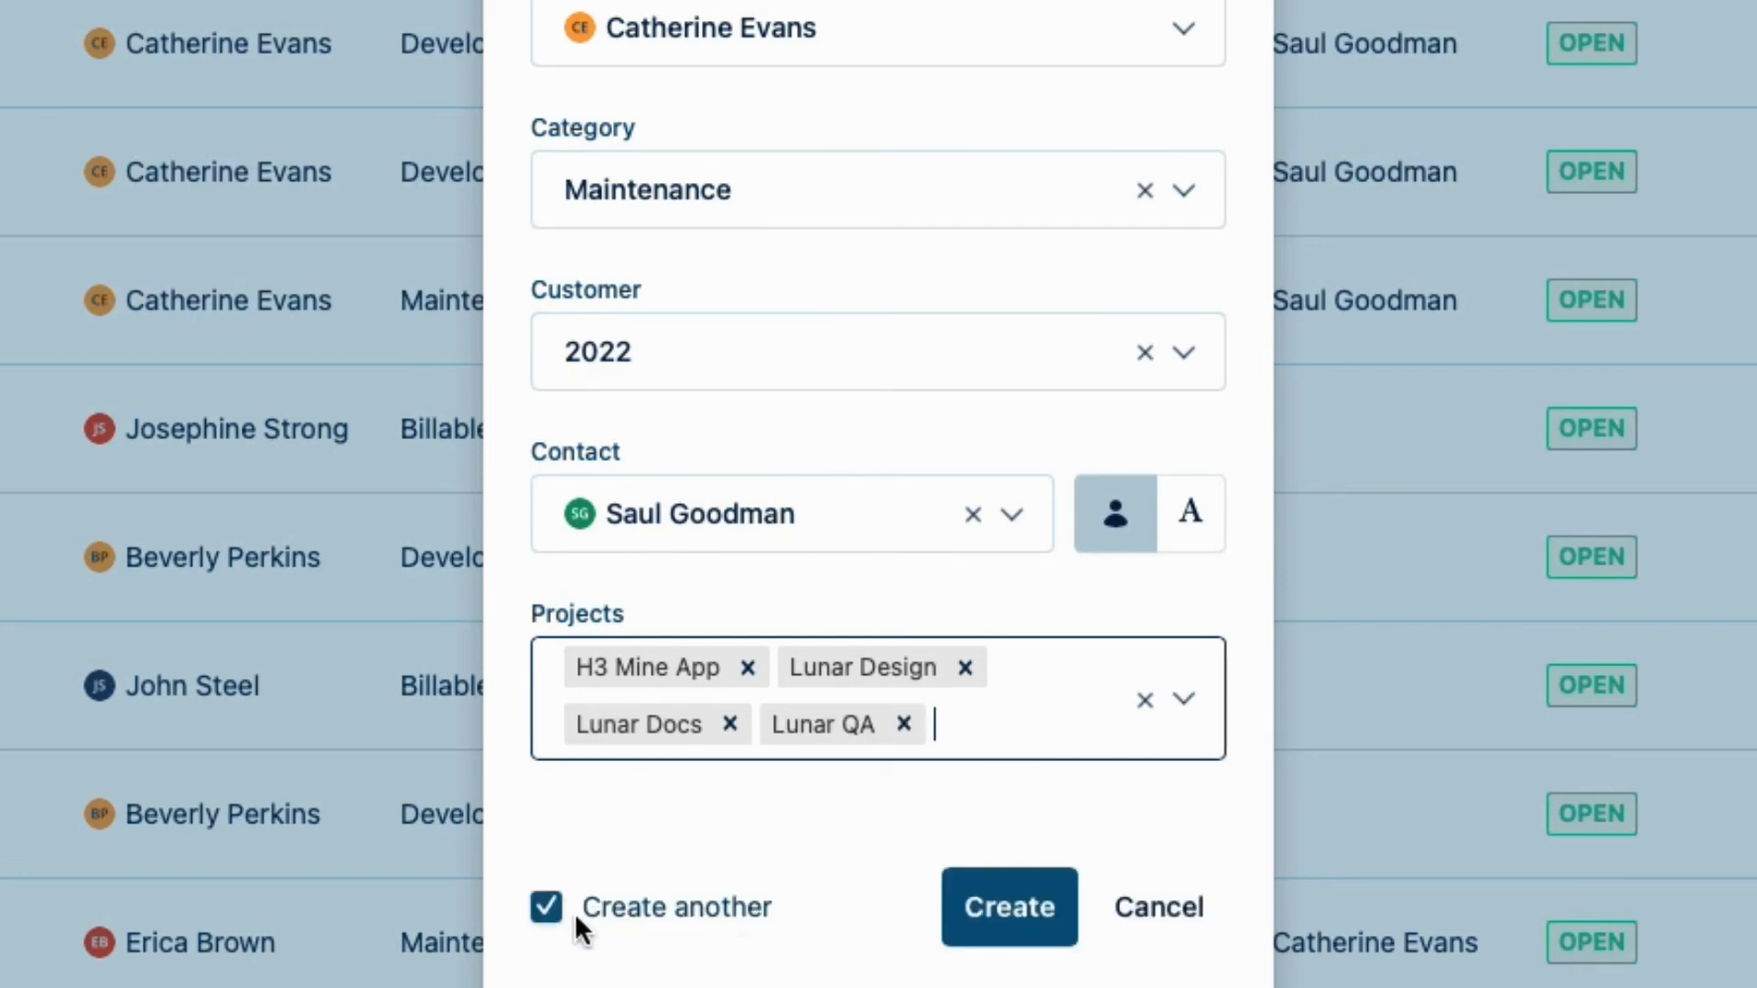
click(547, 910)
click(1008, 915)
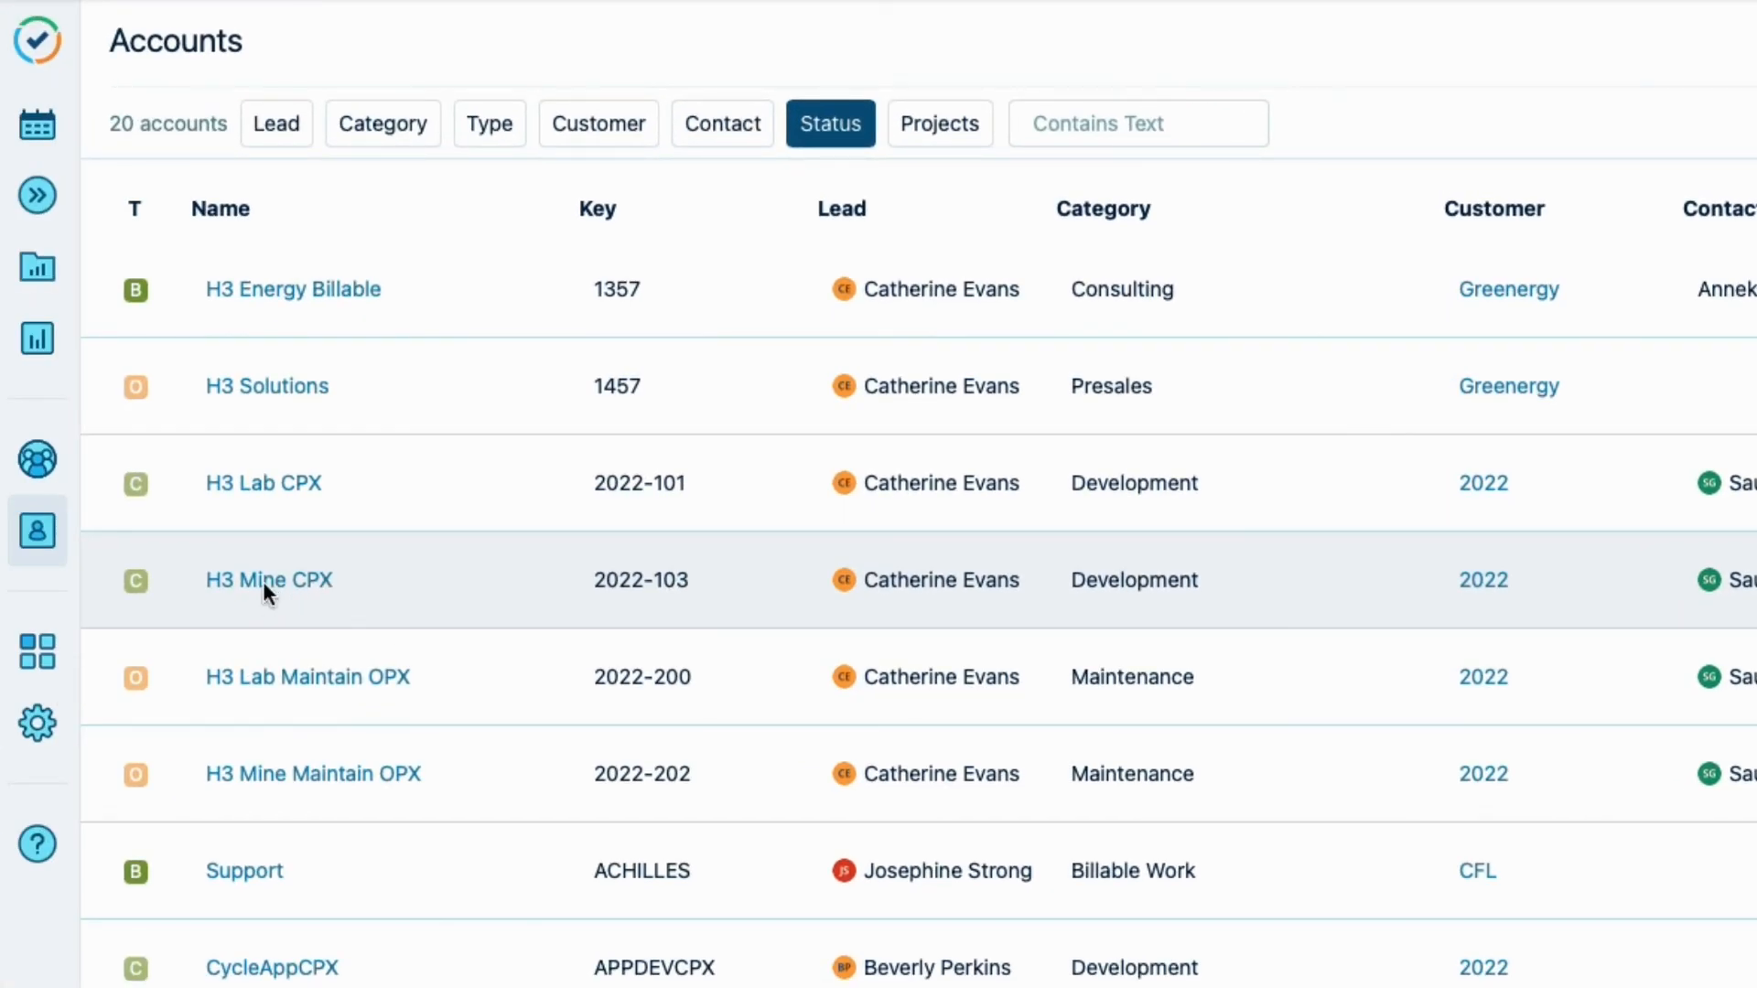
Open the H3 Mine CPX account and view the projects available for an additional link without choosing one.
click(262, 590)
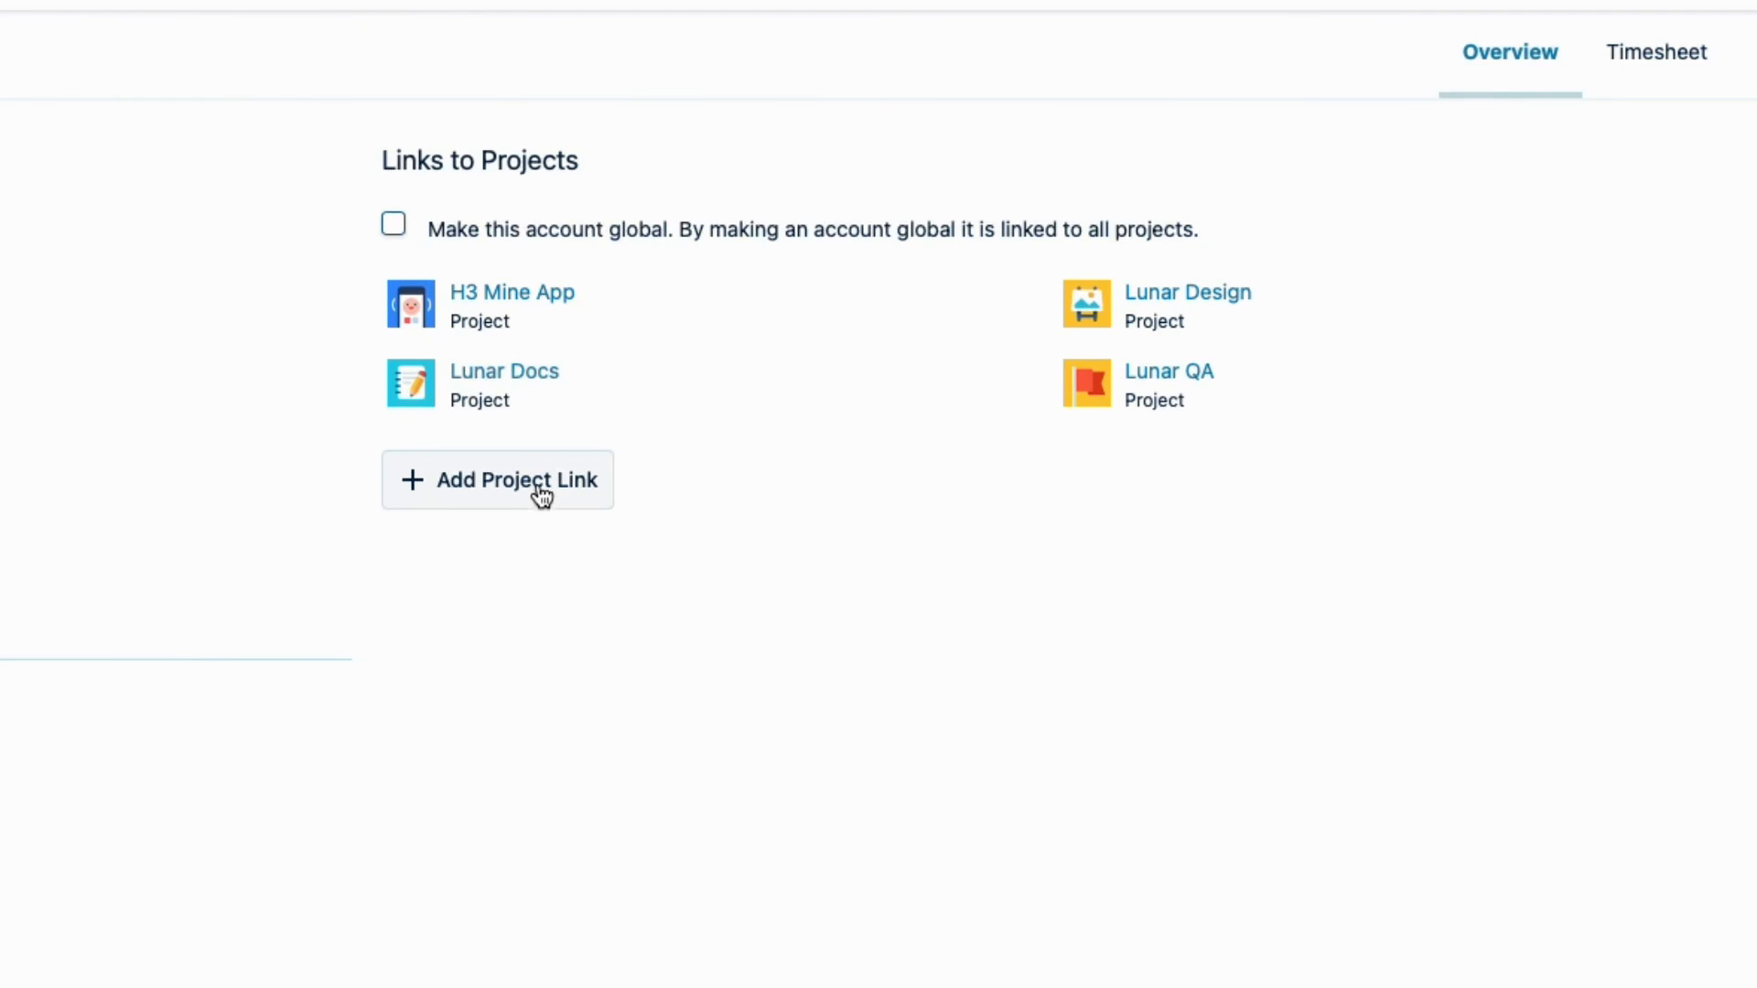
click(542, 495)
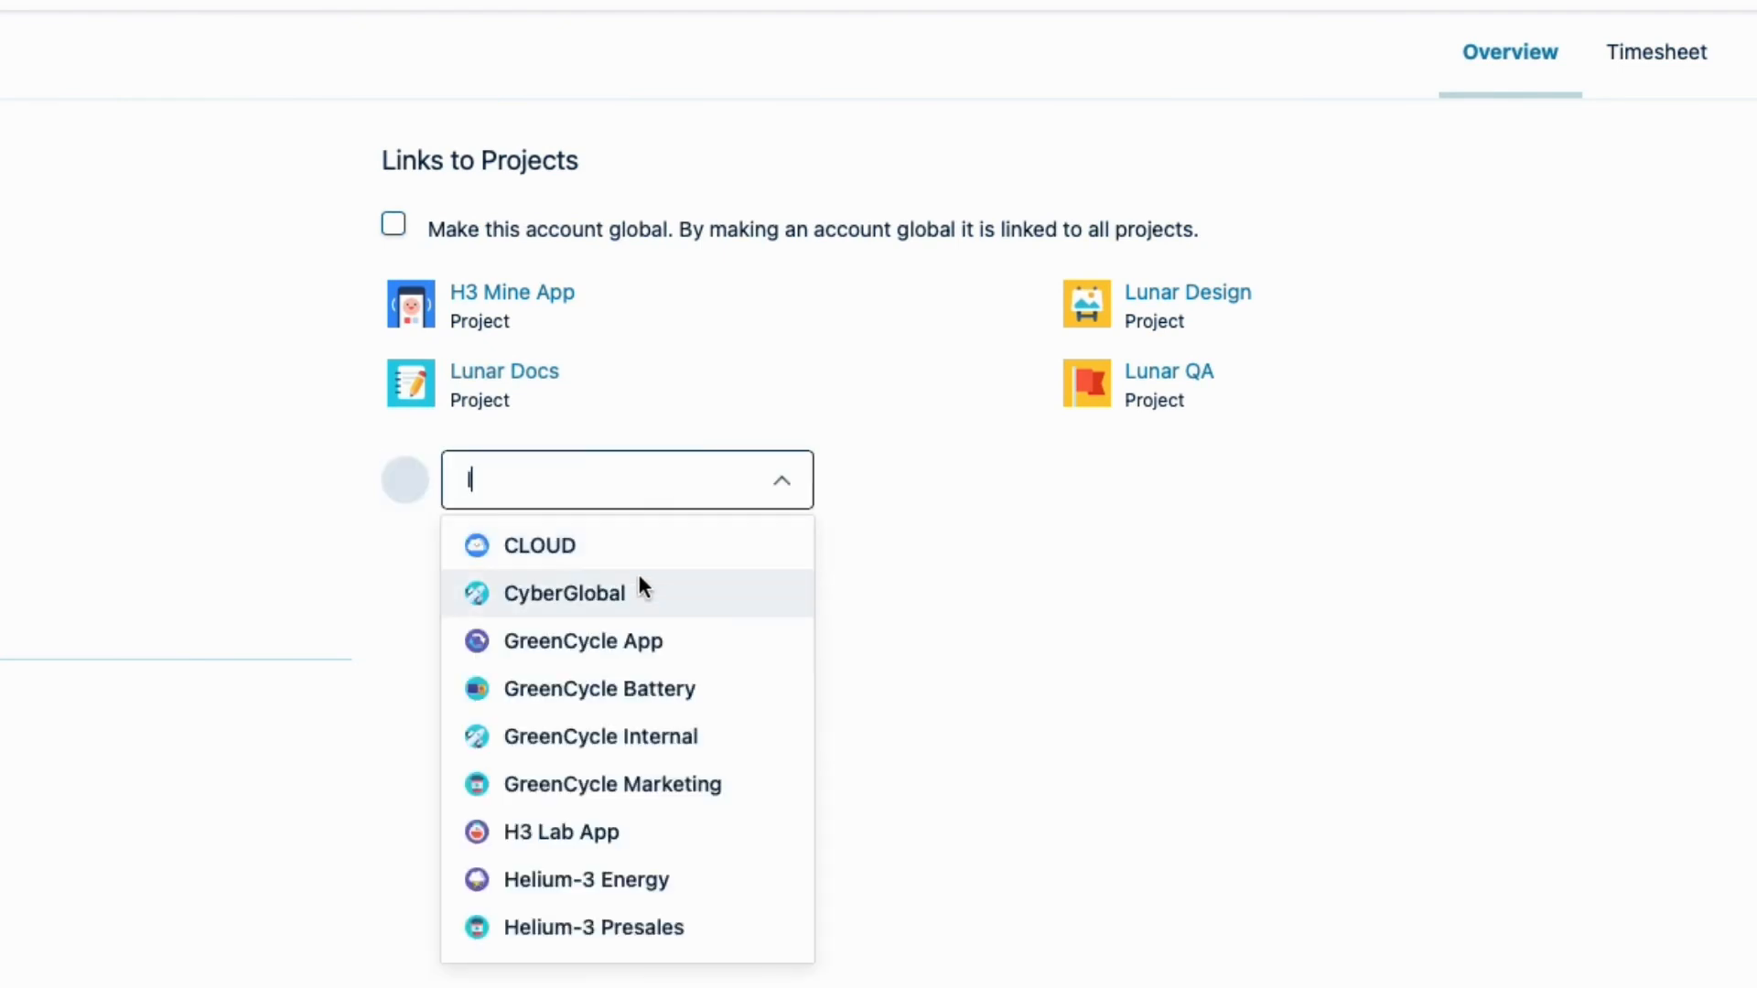
click(905, 757)
Start making the H3 Mine CPX account global, cancel the change, and return to the accounts overview.
mouse_move(1022, 370)
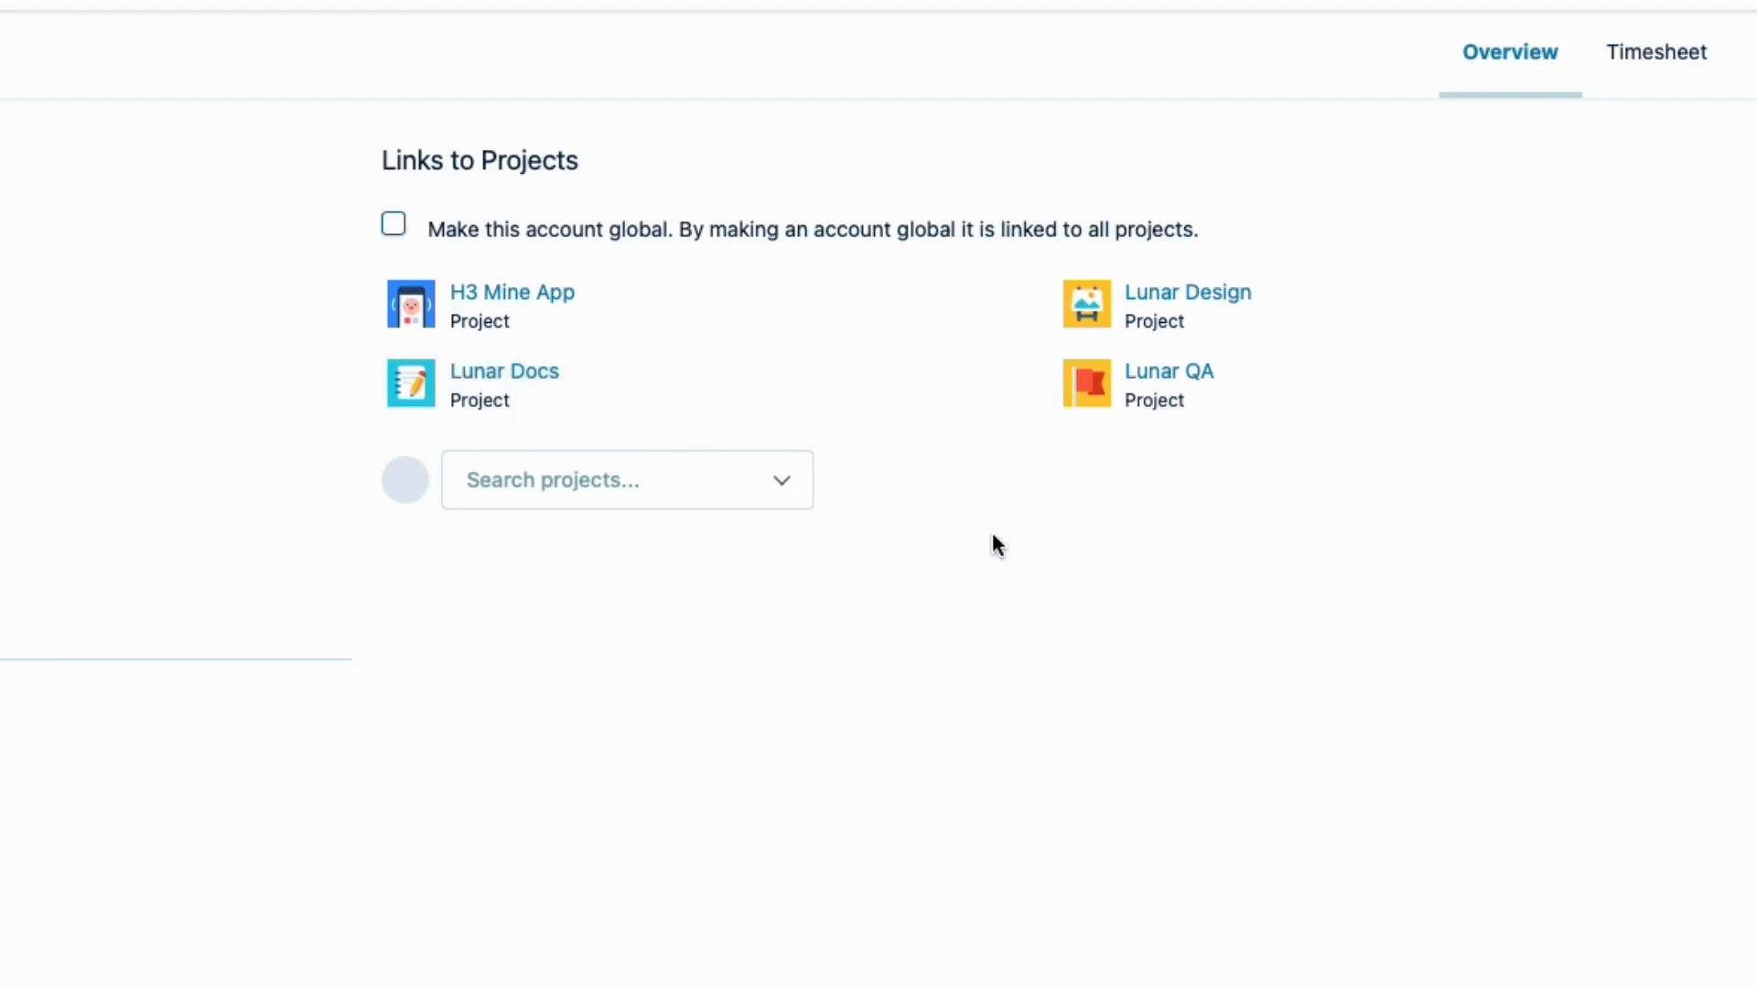
click(394, 226)
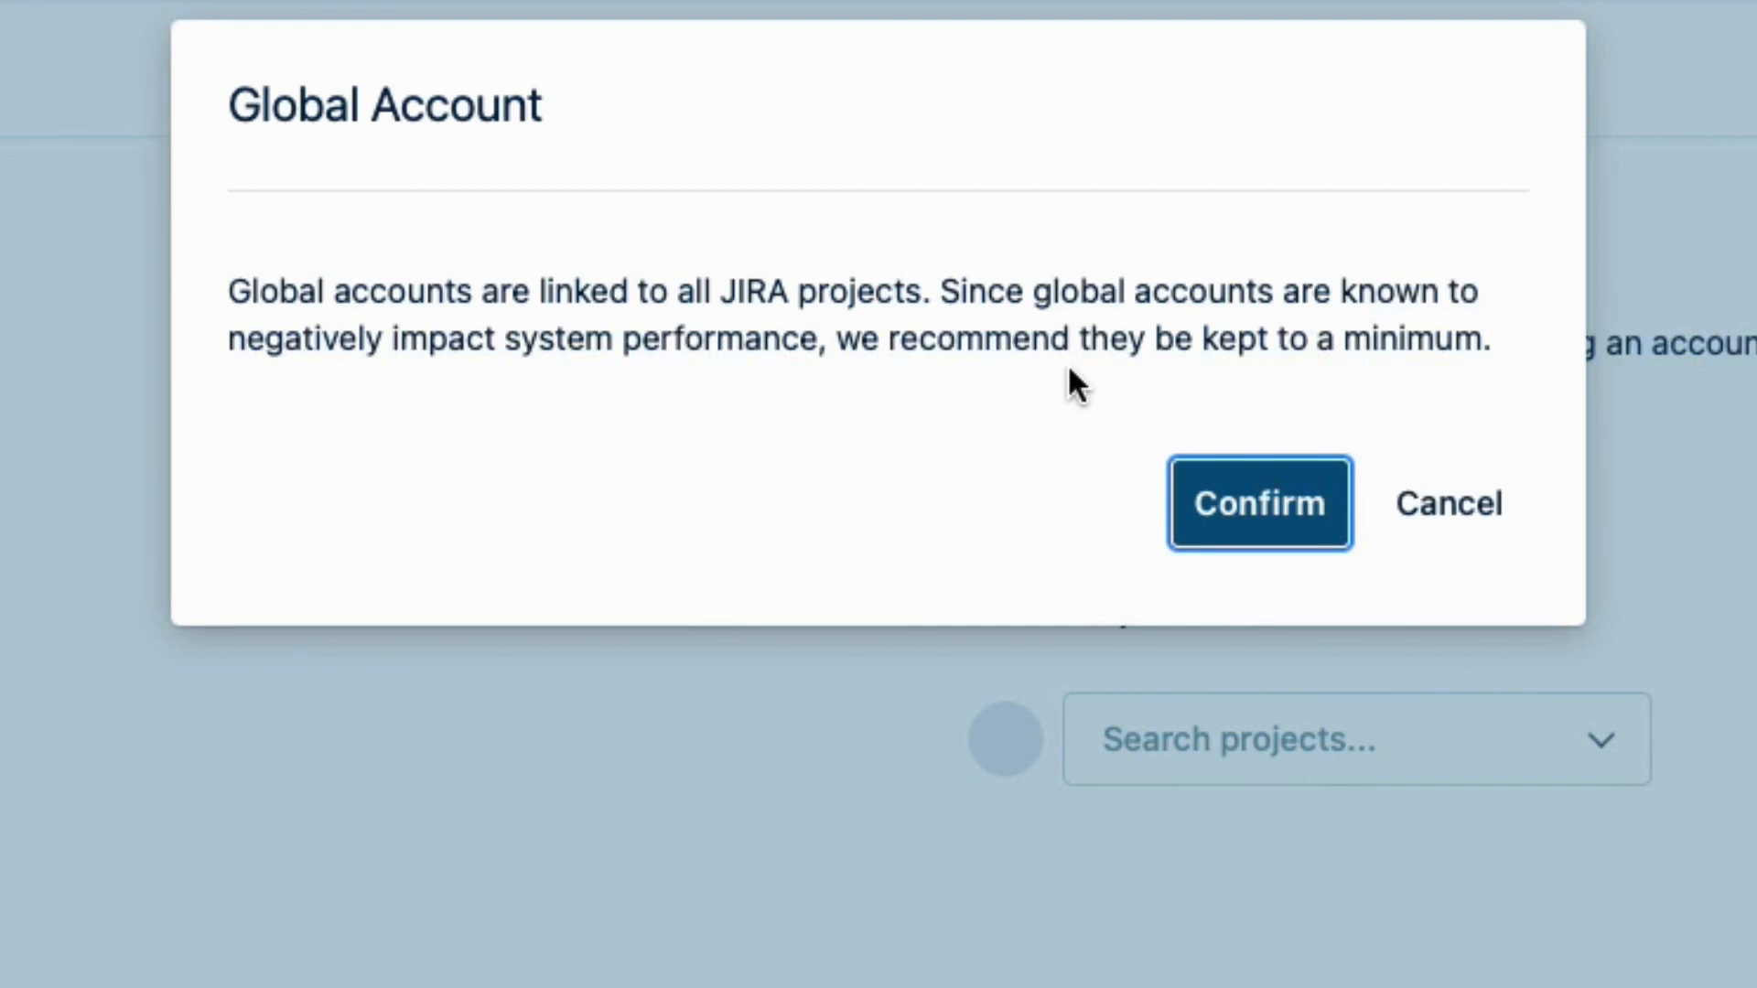
click(1470, 523)
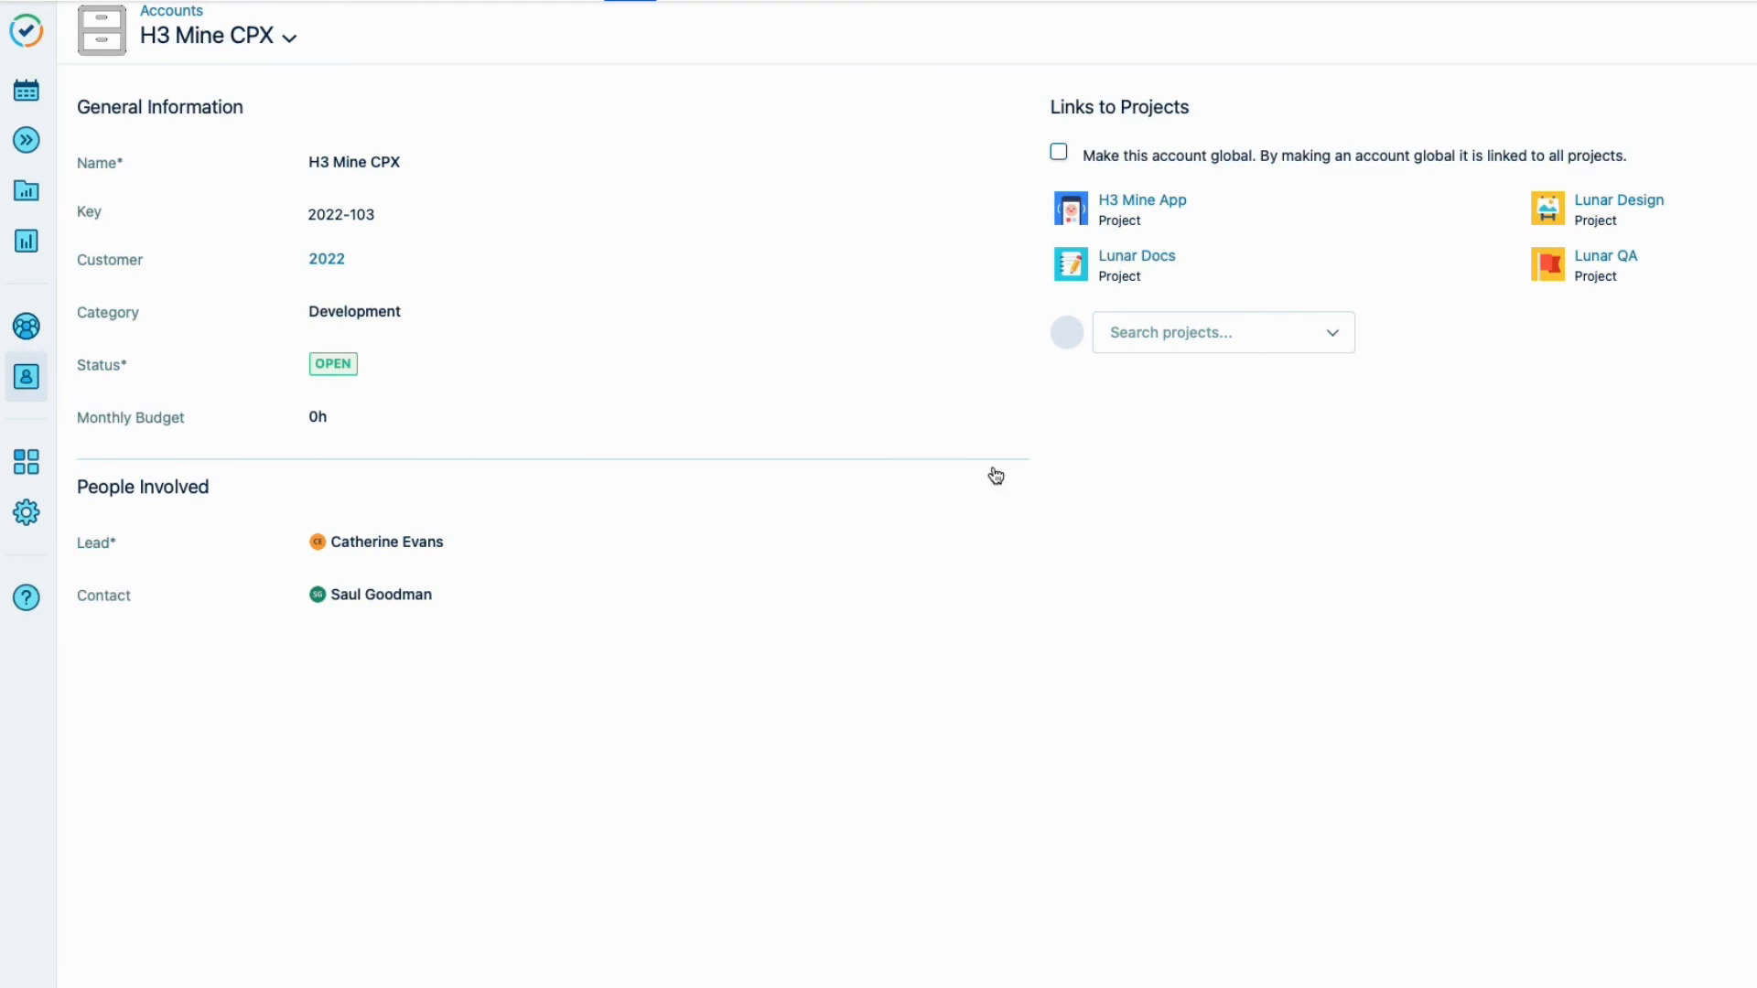
click(174, 16)
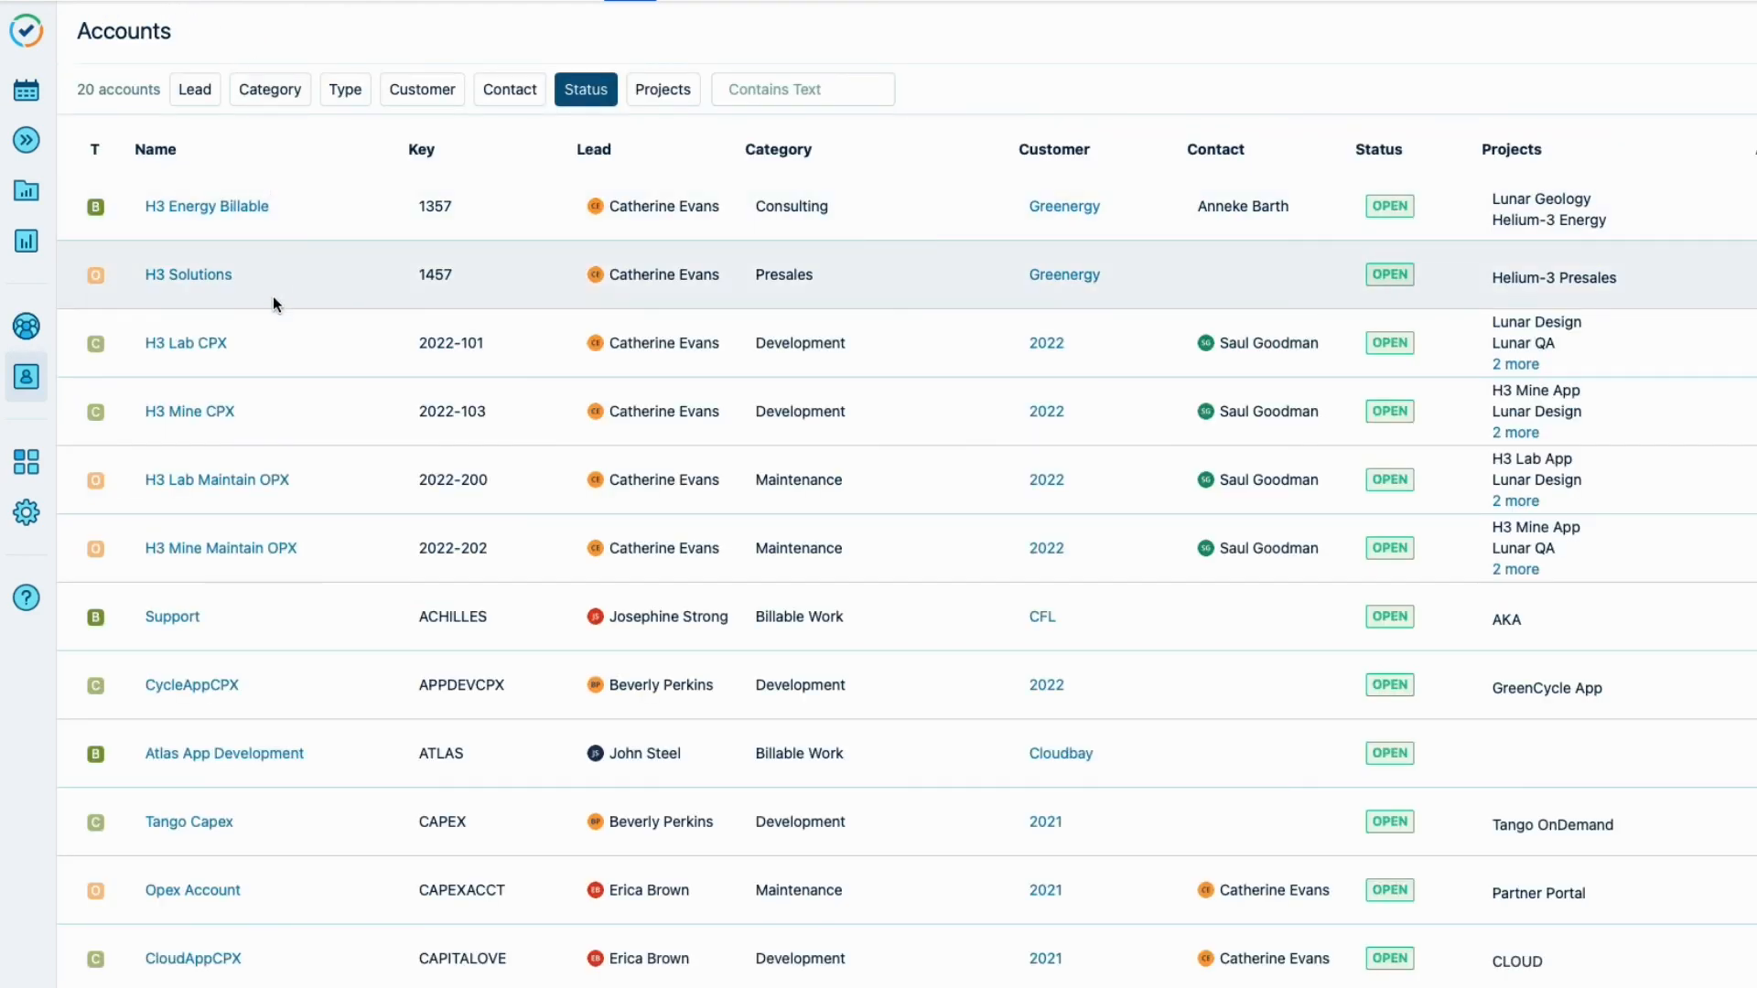